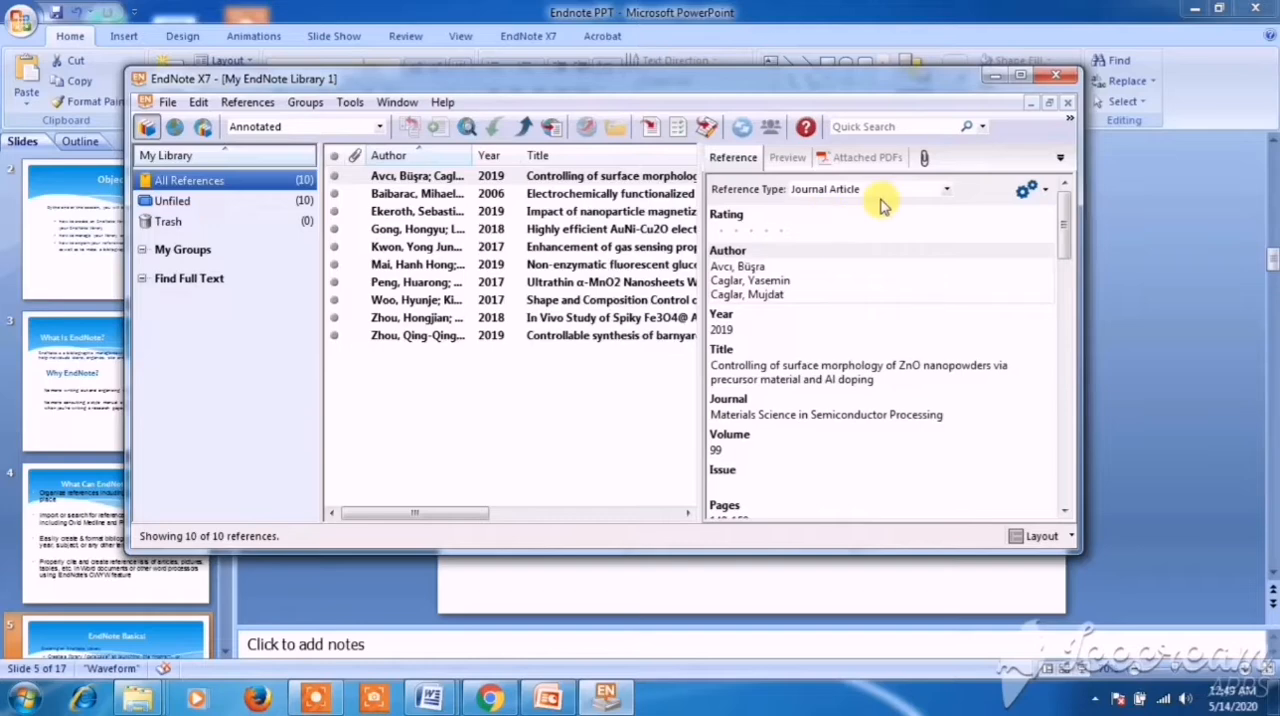
- Minimize the EndNote library window and review the presentation slides from EndNote Basics through Adding References to Your Library
left_click(994, 76)
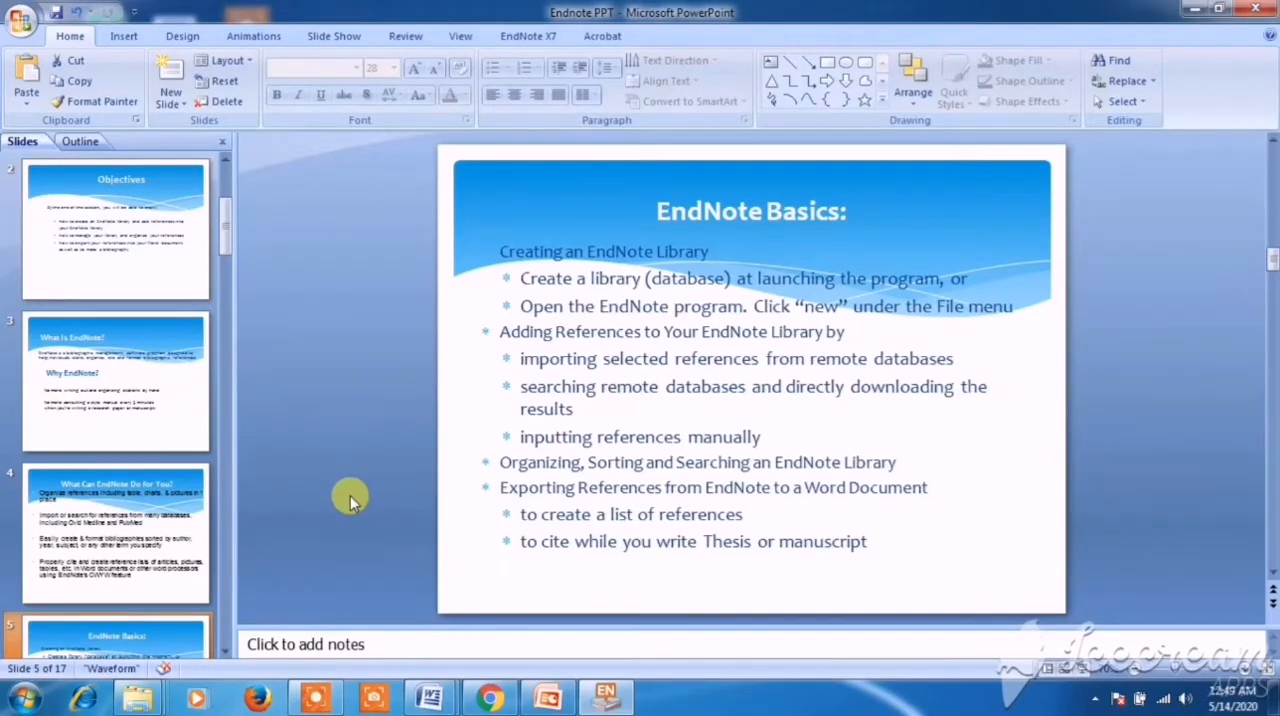
left_click(140, 641)
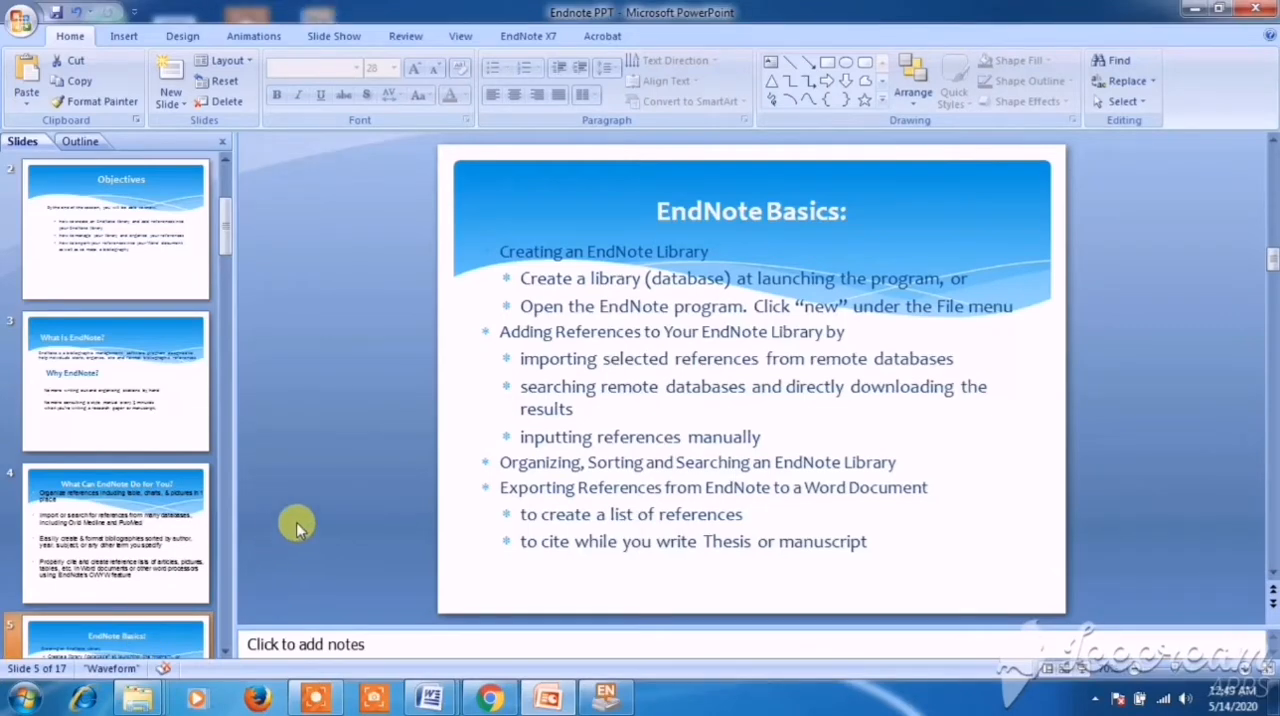
key("Down")
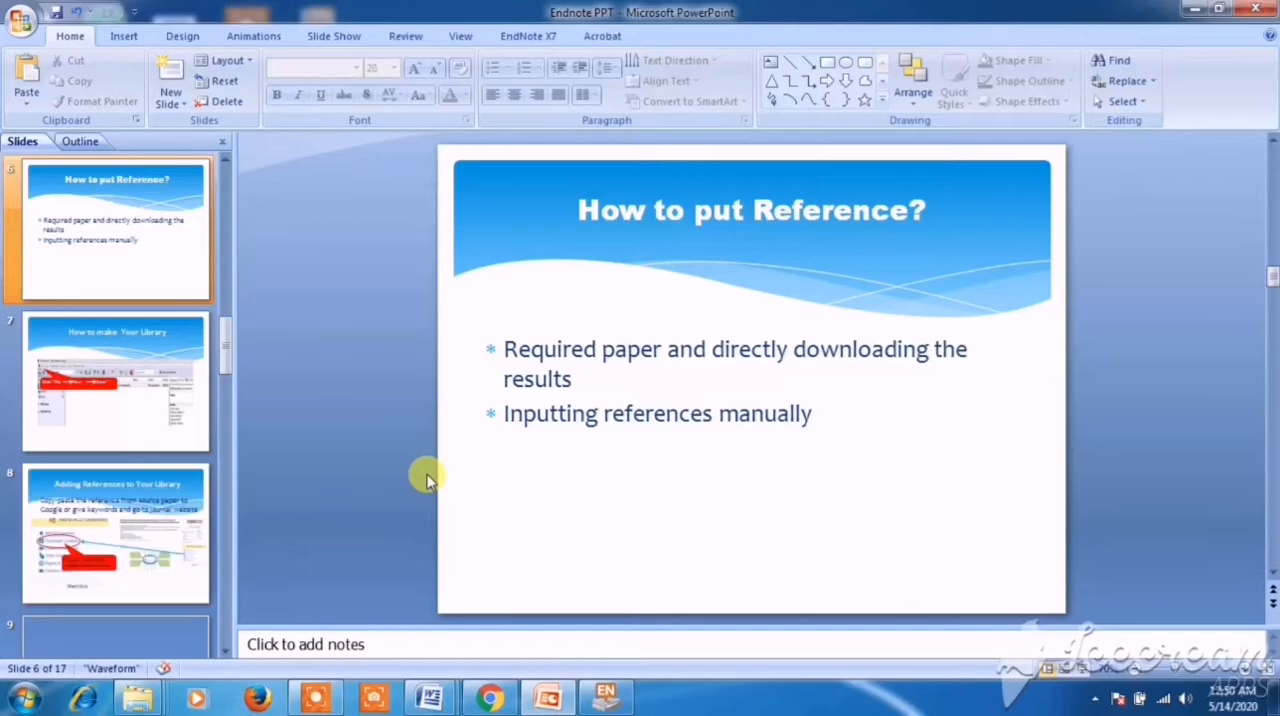
left_click(163, 362)
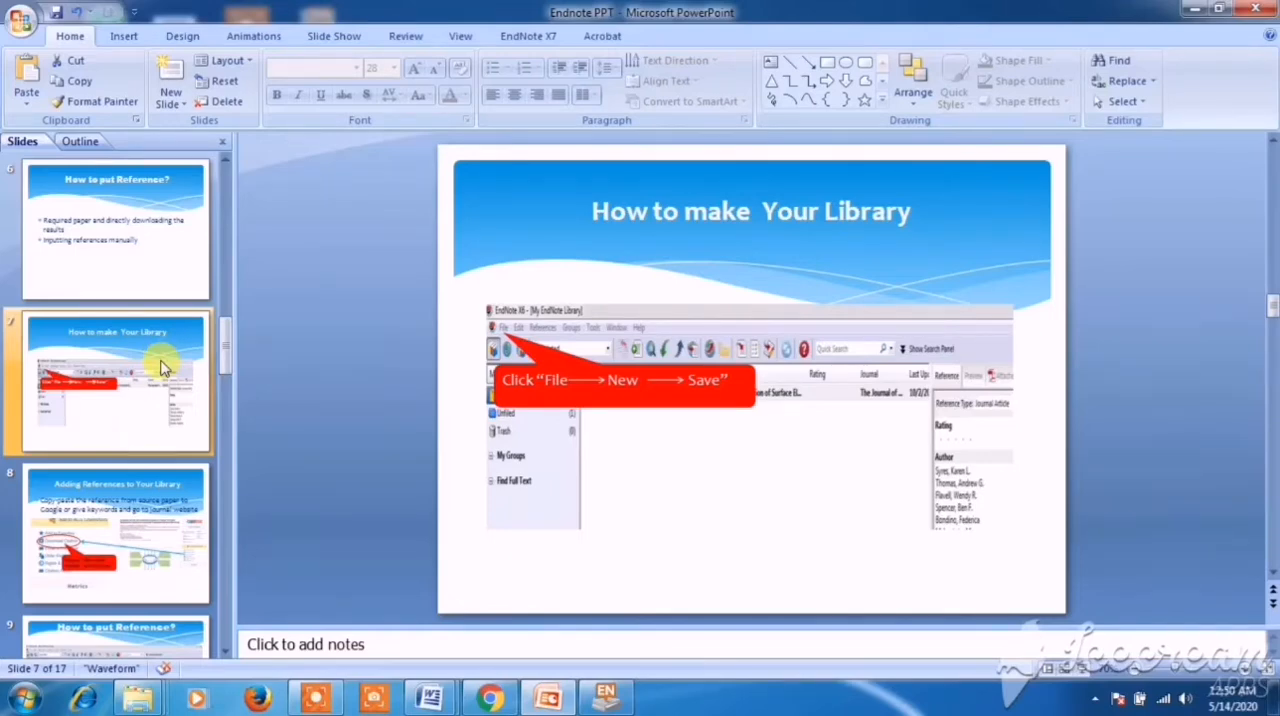
left_click(126, 543)
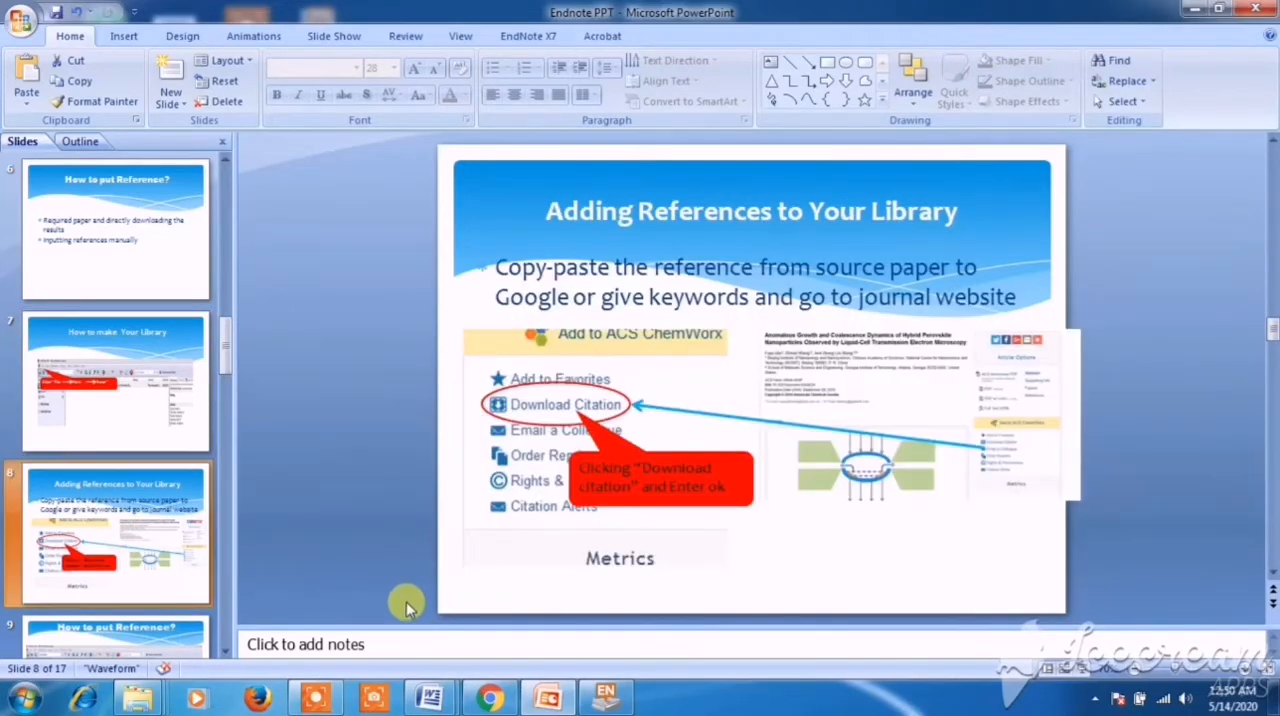
- Switch to the Cu2O for glucose sensing document in Word and copy the Introduction's first sentence, from "Glucose is" to "oxidation."
mouse_move(432, 700)
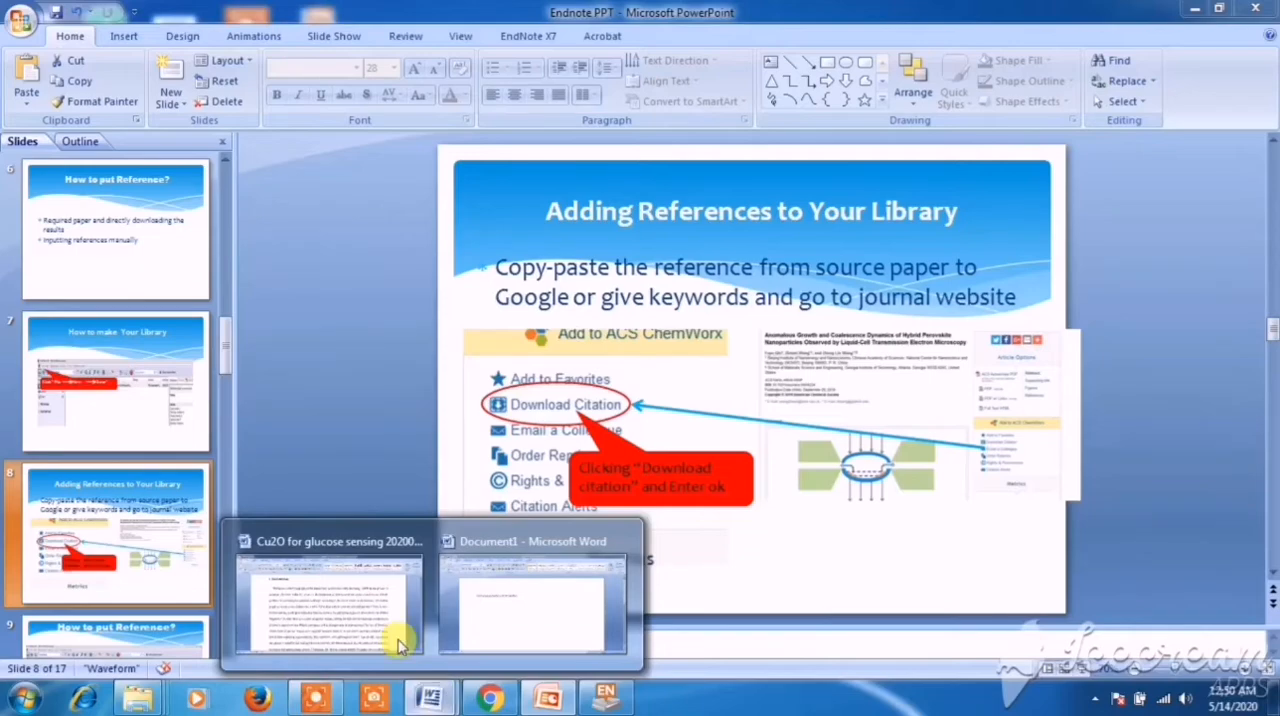
left_click(374, 624)
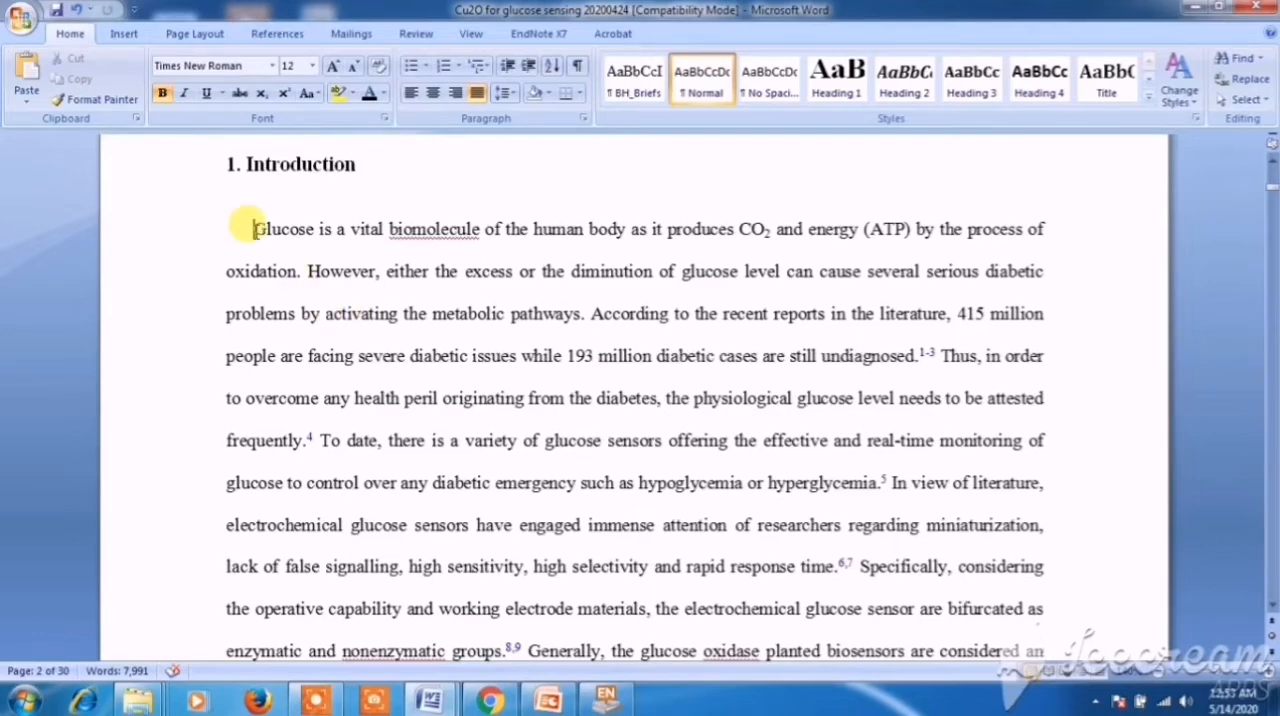
left_click_drag(254, 229, 960, 231)
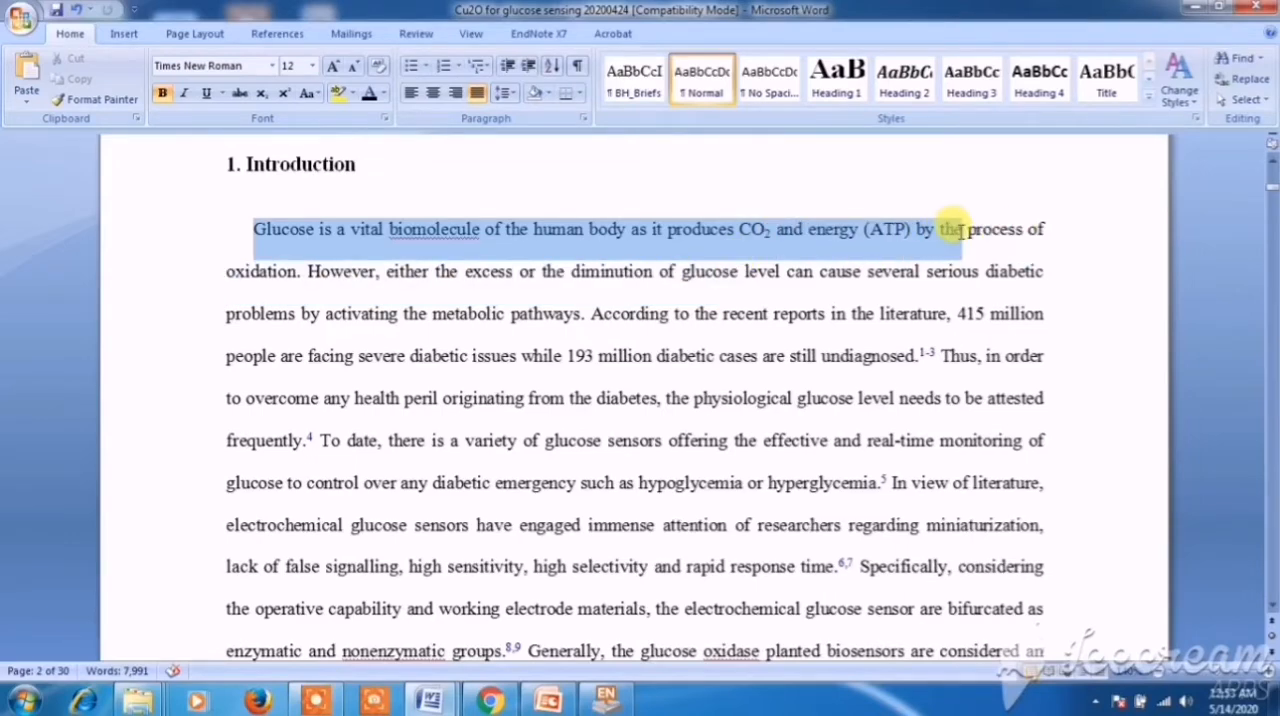
left_click(679, 266)
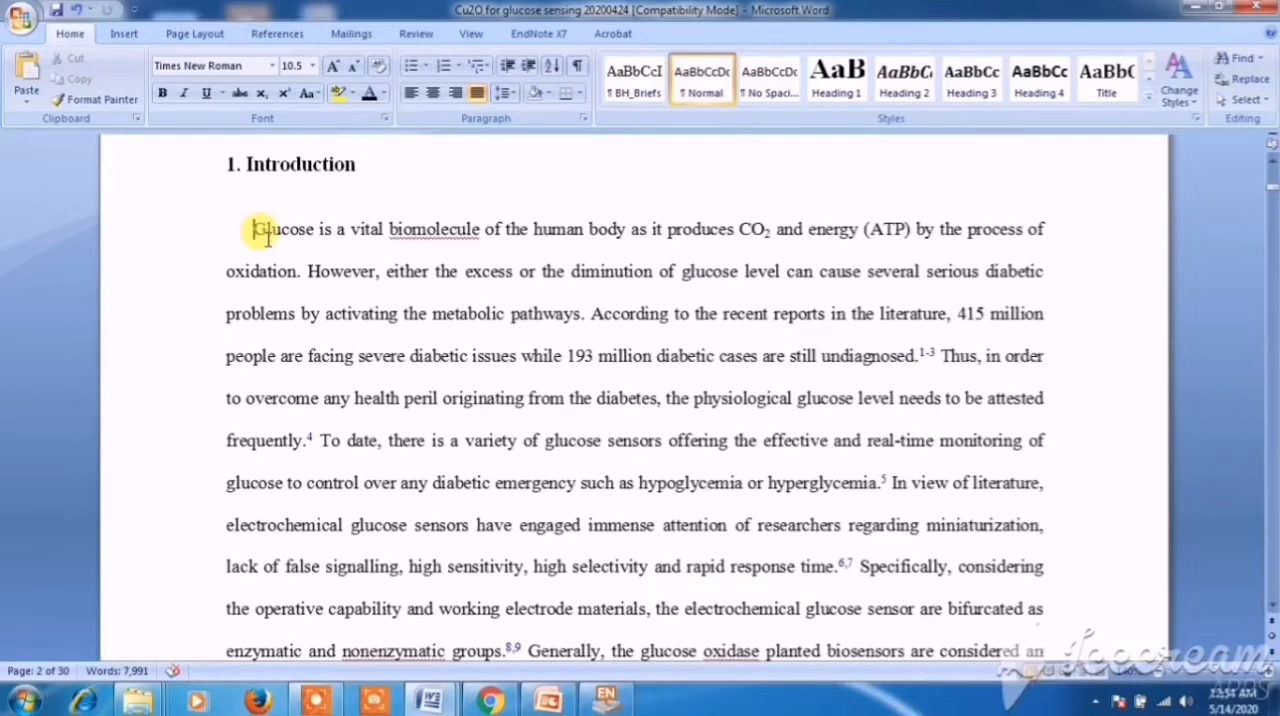
left_click_drag(255, 226, 302, 280)
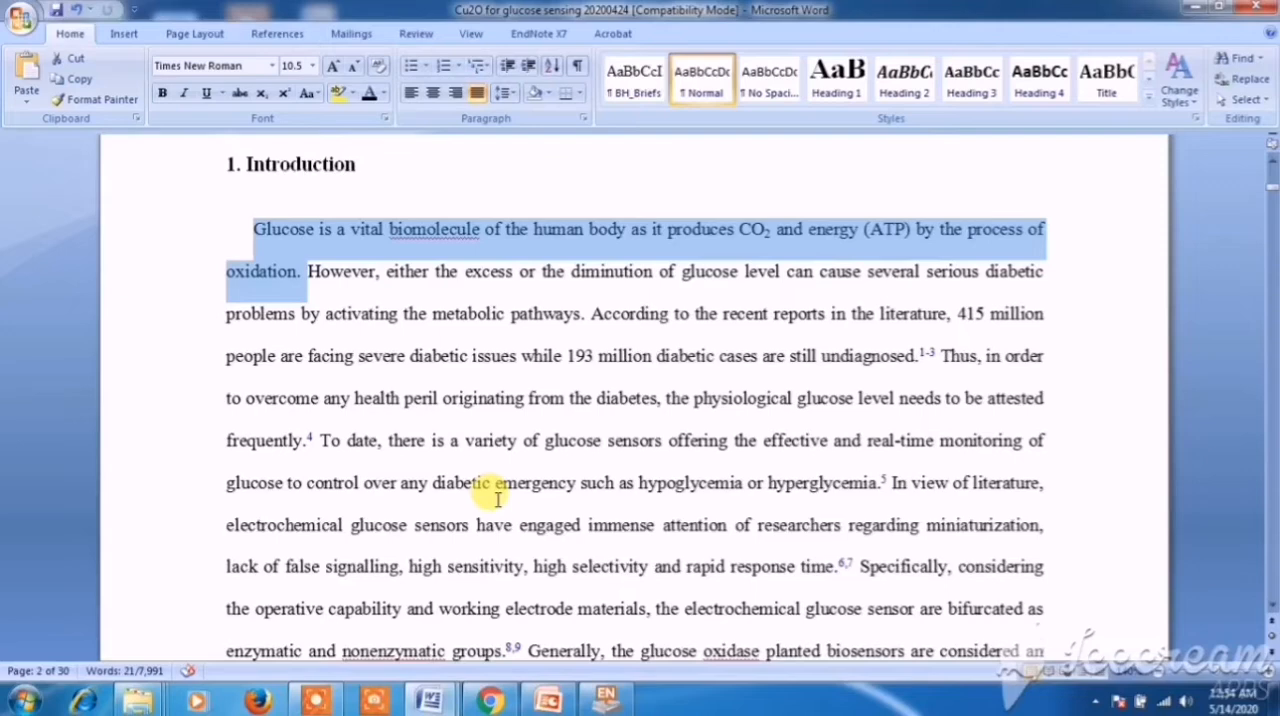
- Switch to Chrome and search Google Scholar for the copied sentence, replacing the previous query
left_click(490, 700)
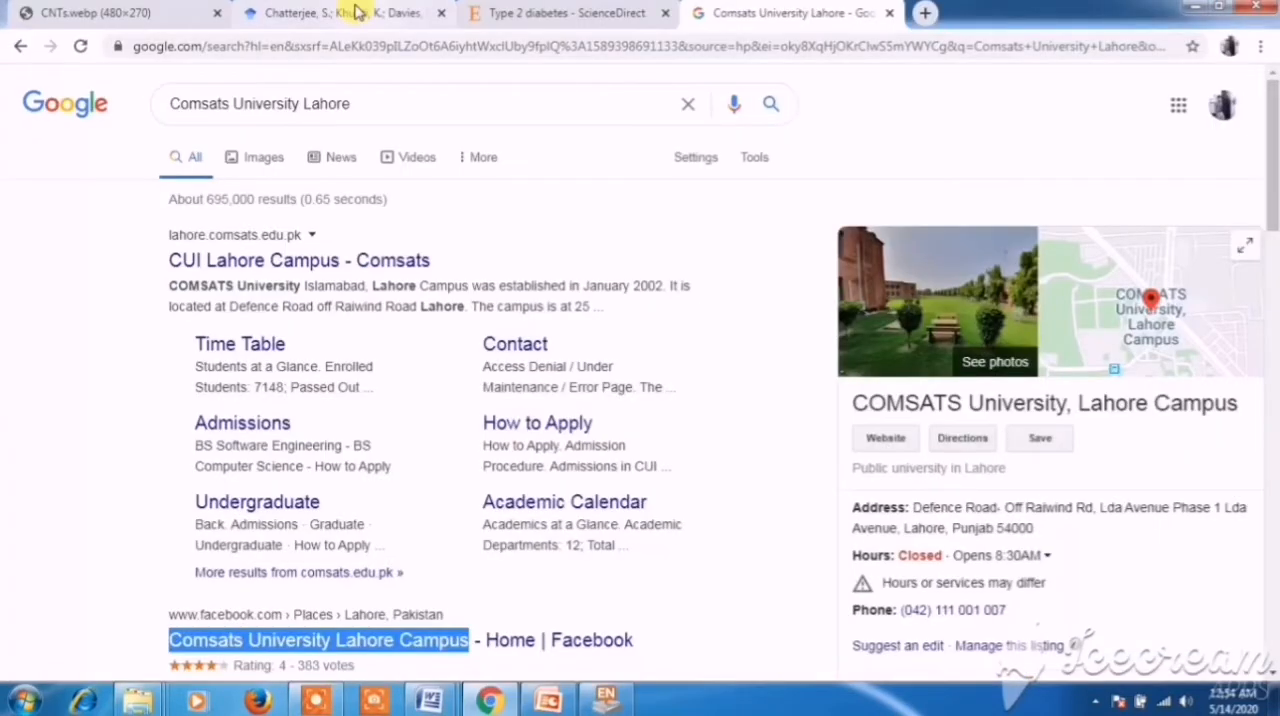
left_click(357, 12)
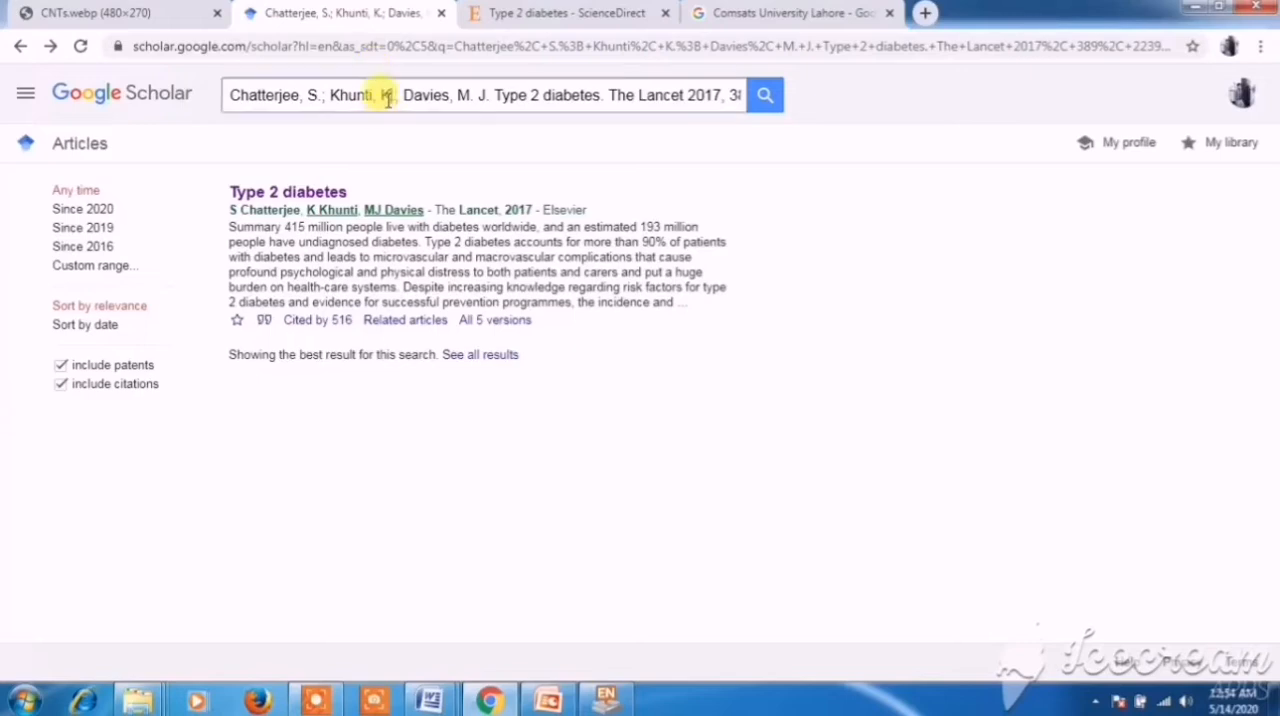
triple_click(375, 96)
key("ctrl+v")
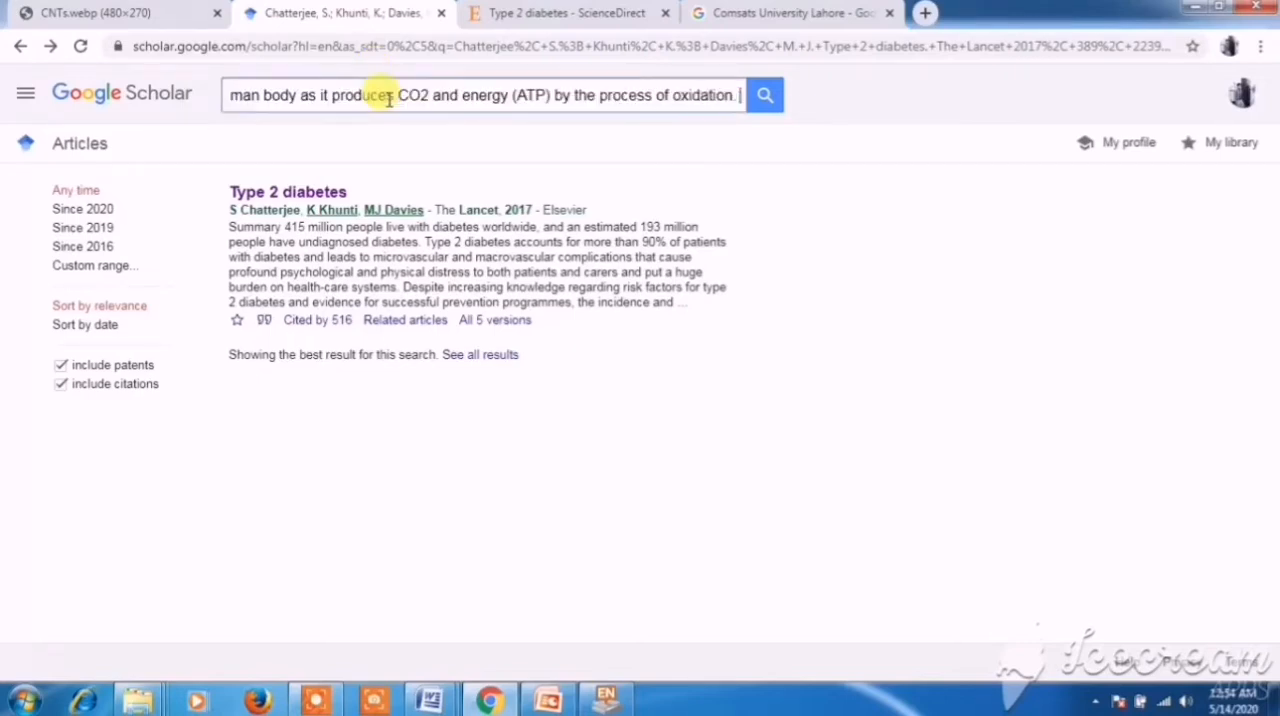
left_click(764, 99)
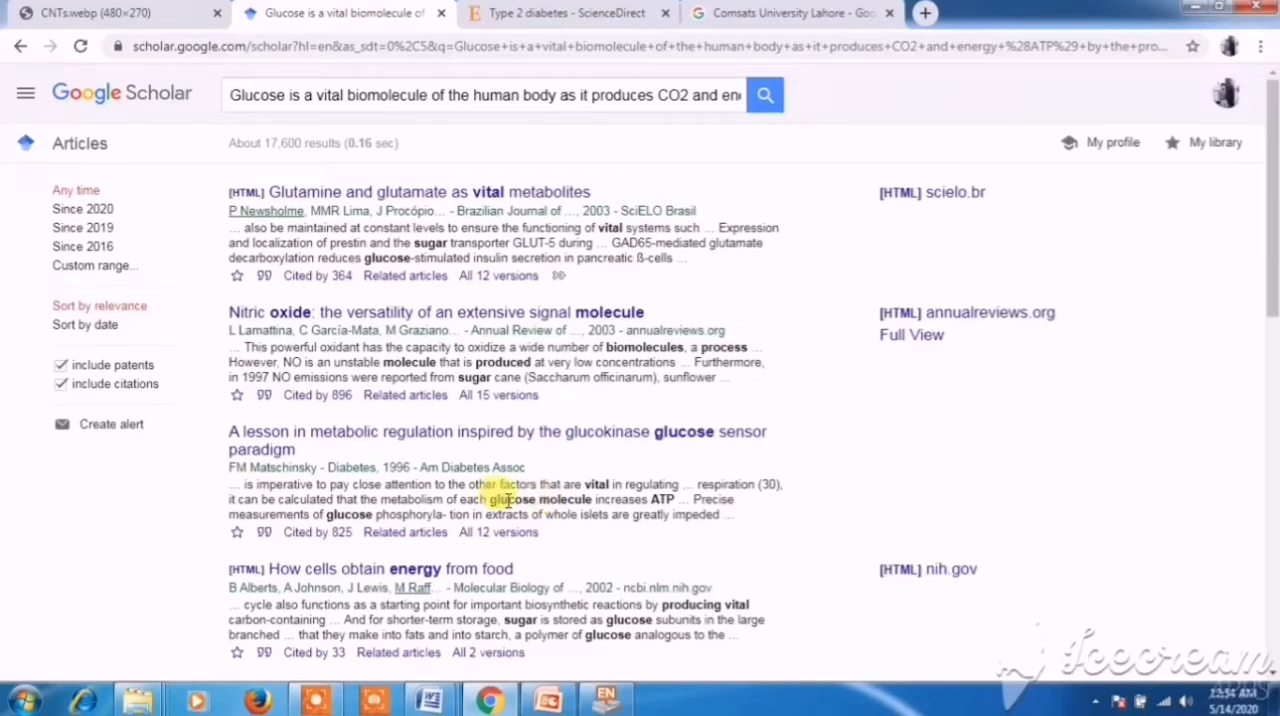
- Download the EndNote citation for "A lesson in metabolic regulation inspired by the glucokinase glucose sensor paradigm" from the Scholar results
left_click_drag(500, 497, 538, 498)
left_click(653, 494)
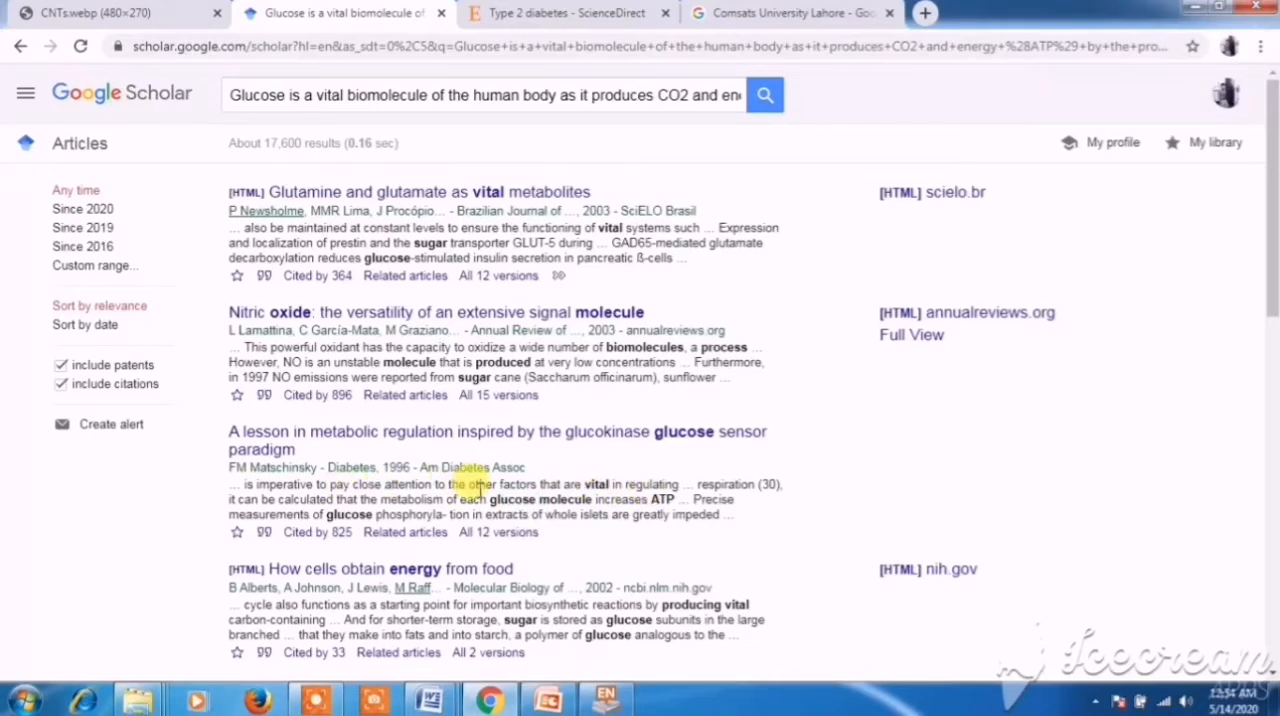
scroll(473, 488, "down", 1)
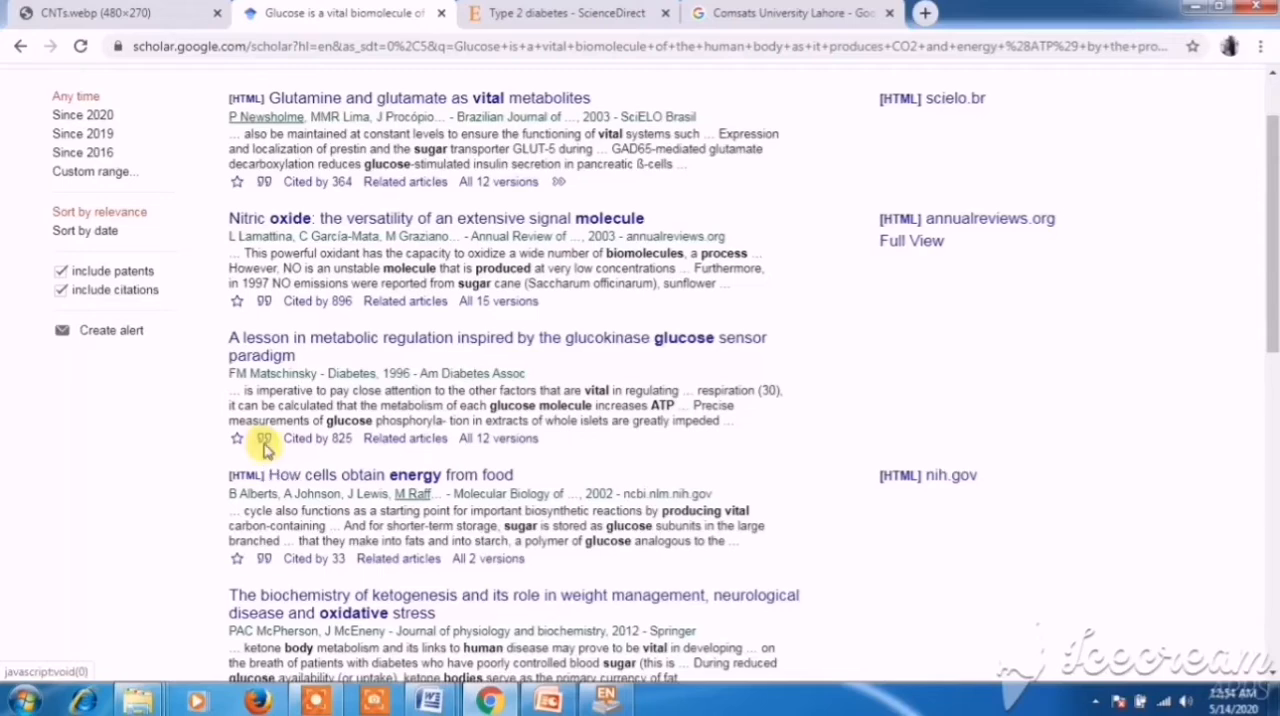
left_click(264, 444)
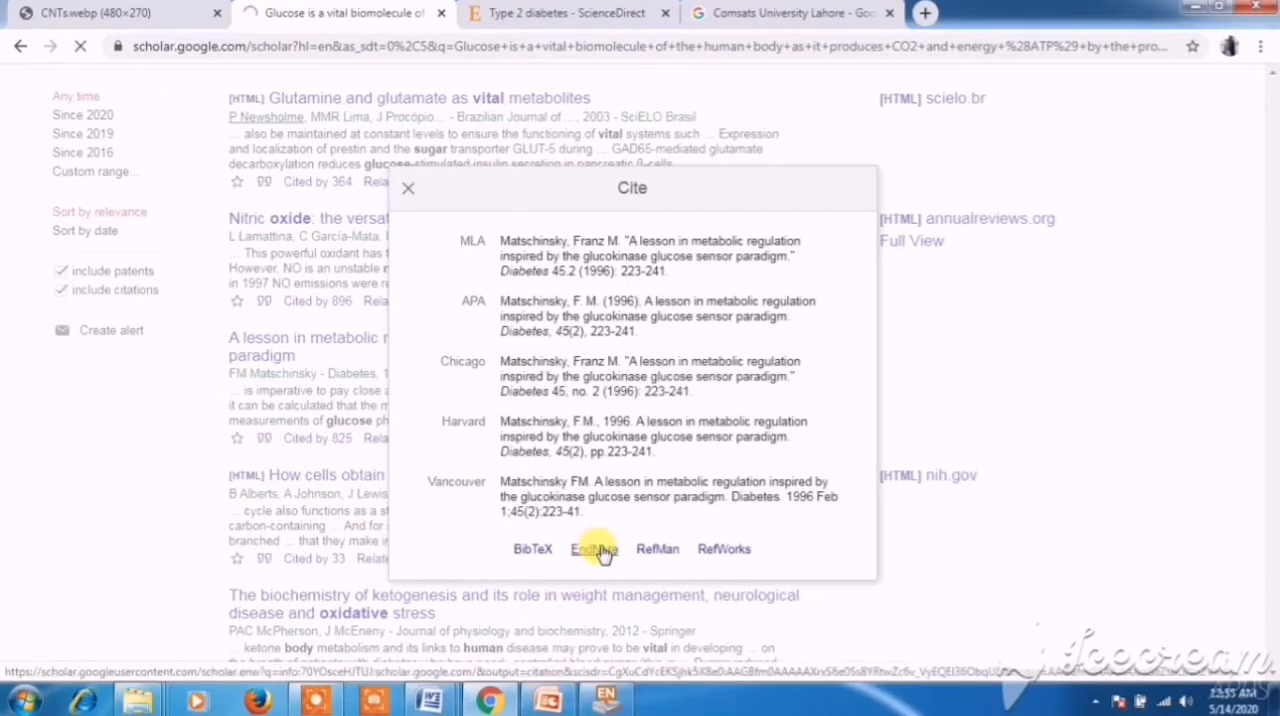
left_click(598, 550)
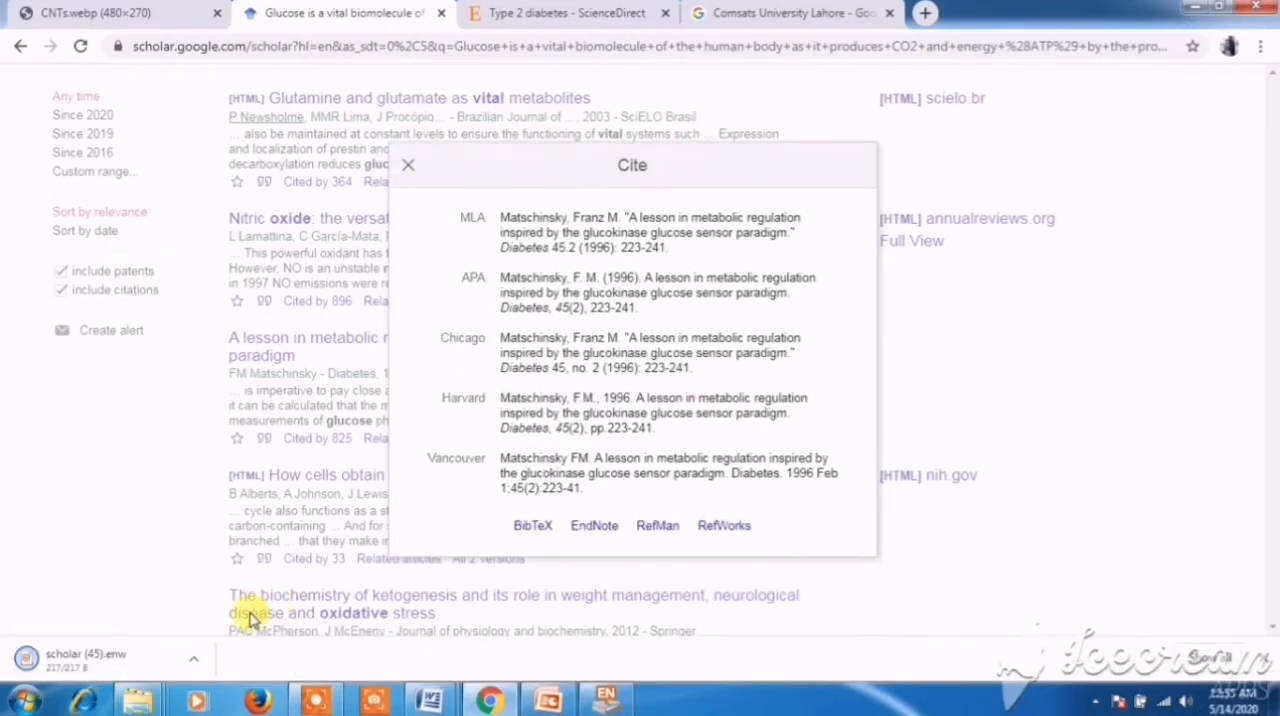
- Open the downloaded scholar (45).enw file in EndNote and select the imported 1996 reference
left_click(193, 666)
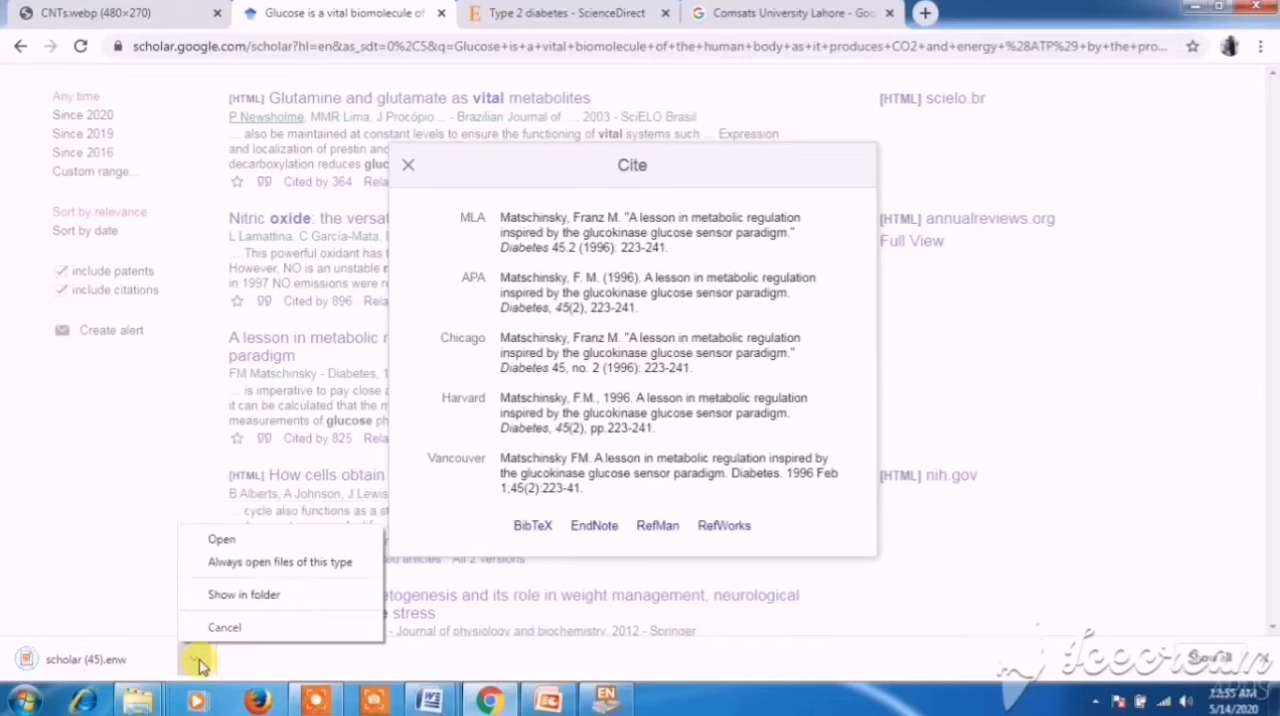
left_click(224, 546)
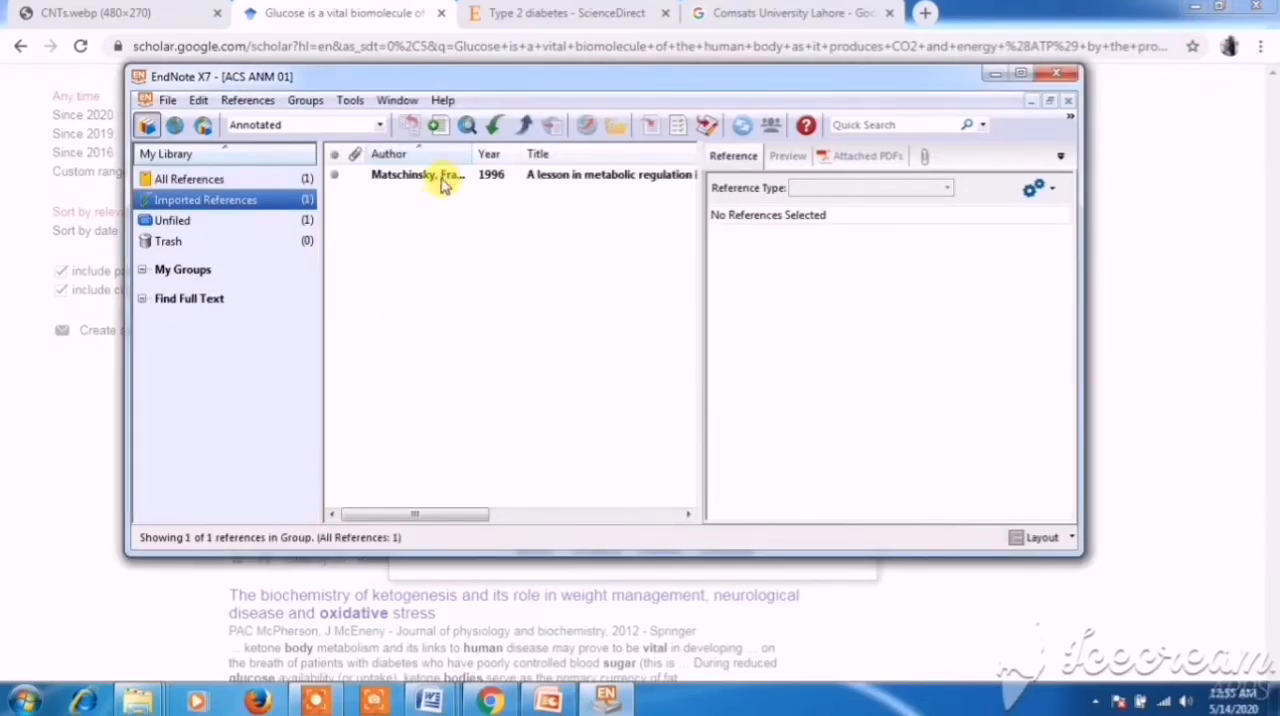
left_click(444, 178)
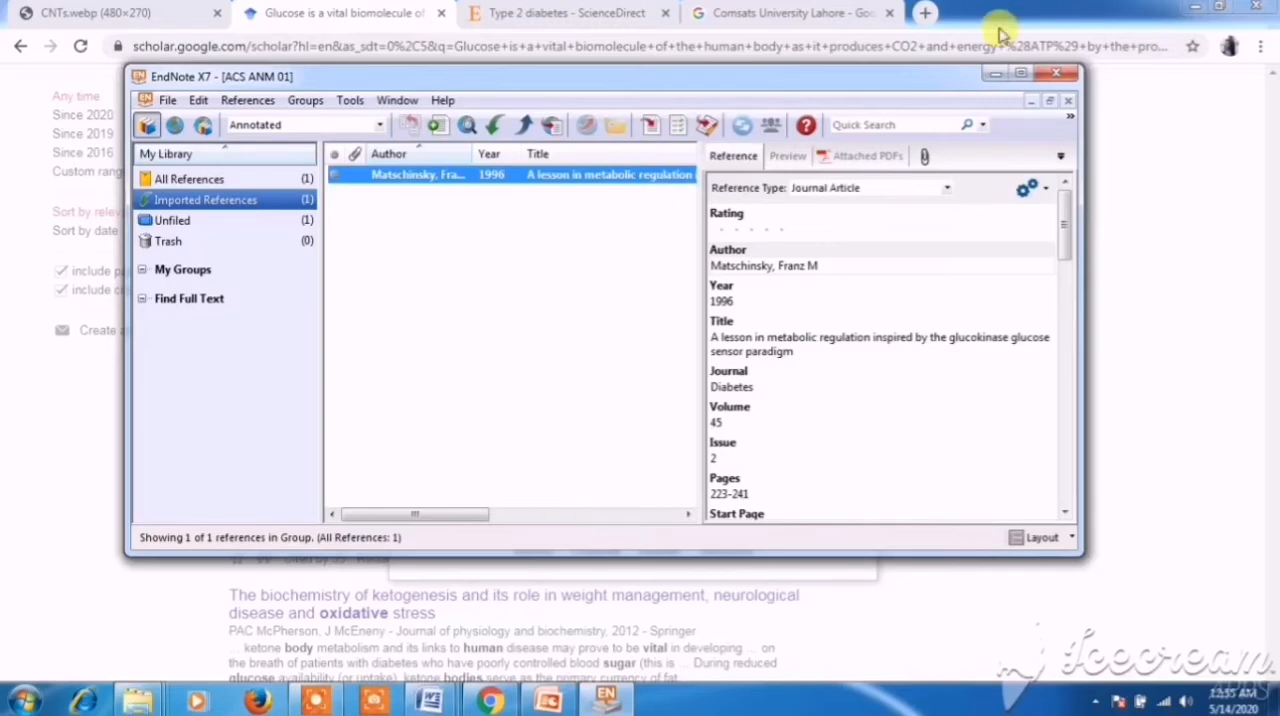
- Return to the glucose sensing document in Word and insert the selected EndNote citation right after "oxidation." in the Introduction's first sentence
mouse_move(430, 698)
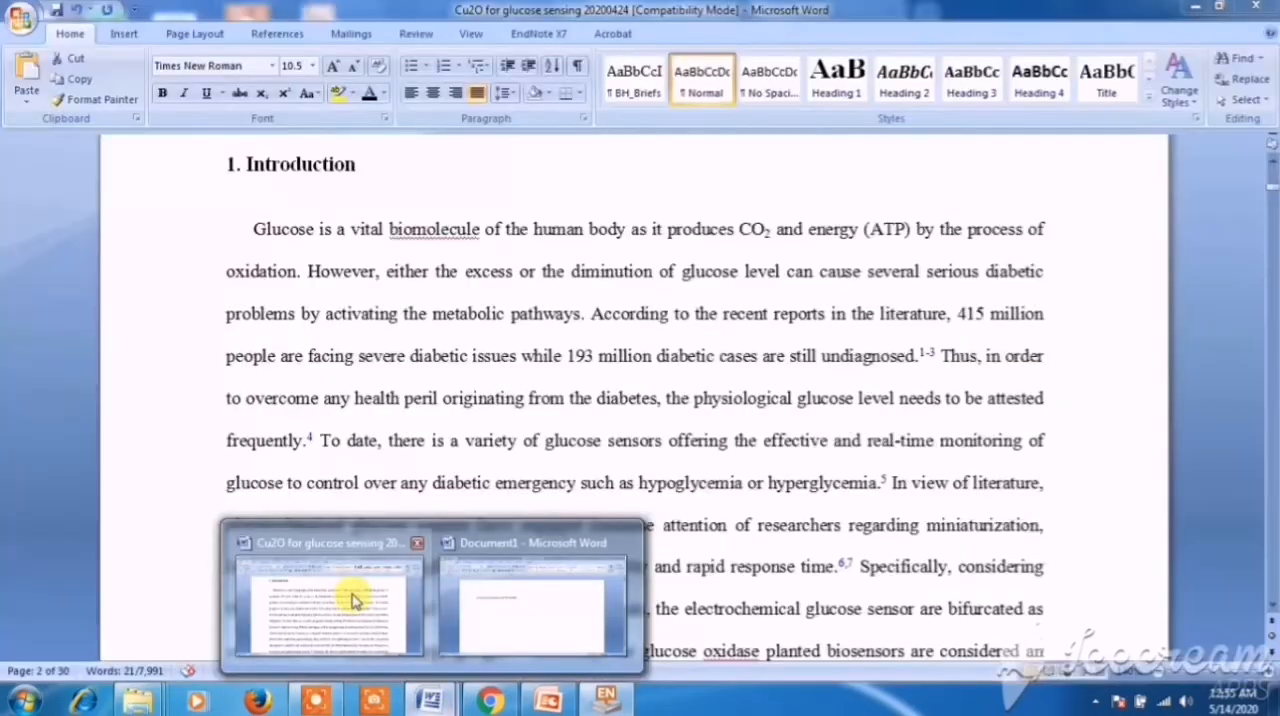
left_click(352, 600)
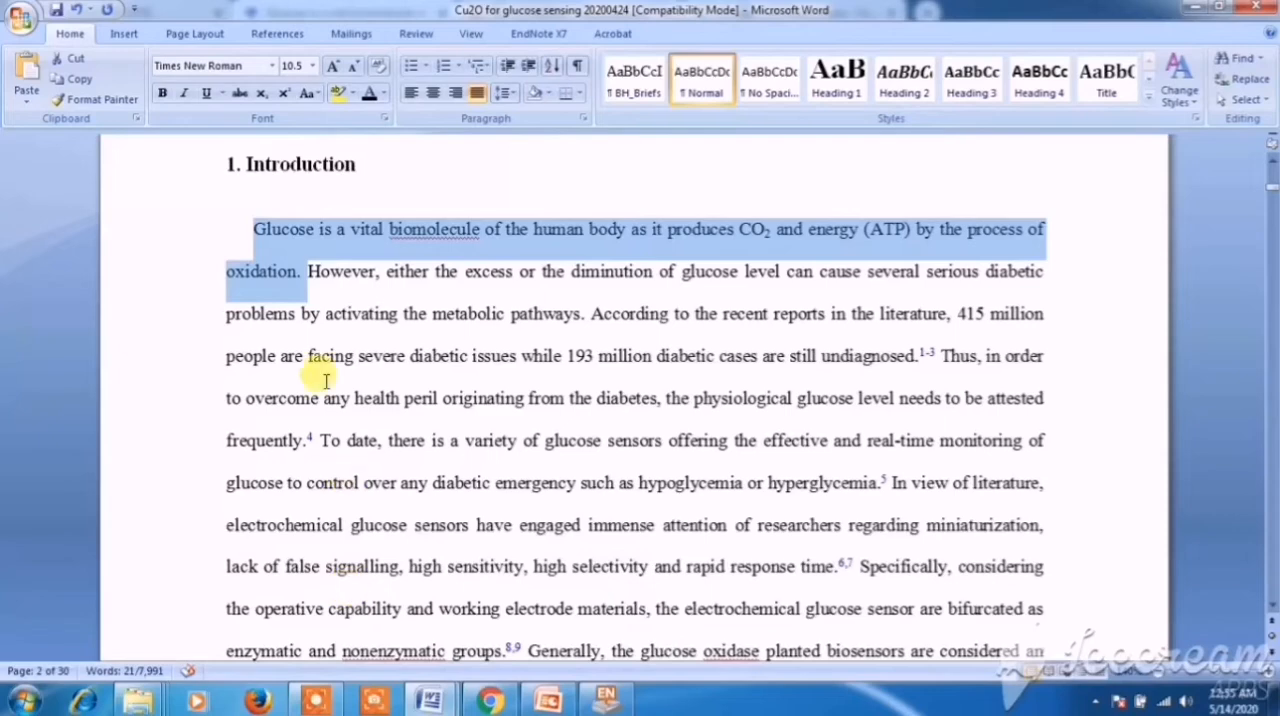
left_click(302, 270)
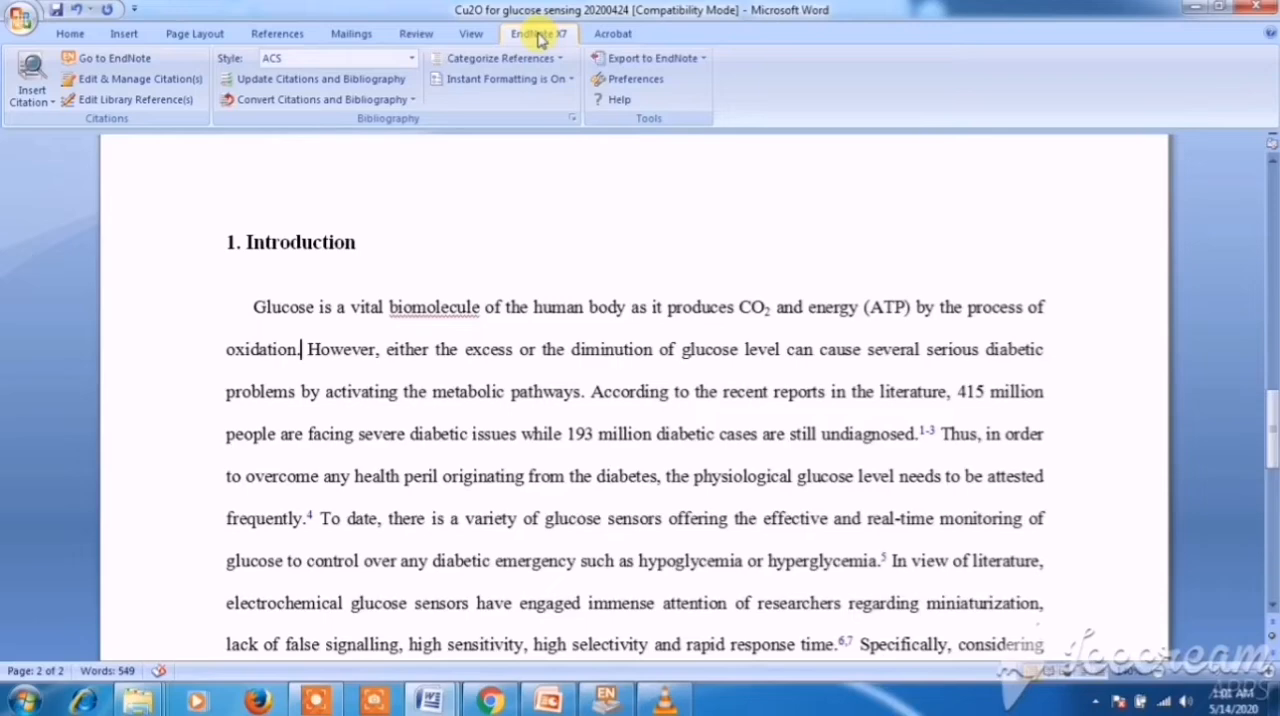
left_click(41, 104)
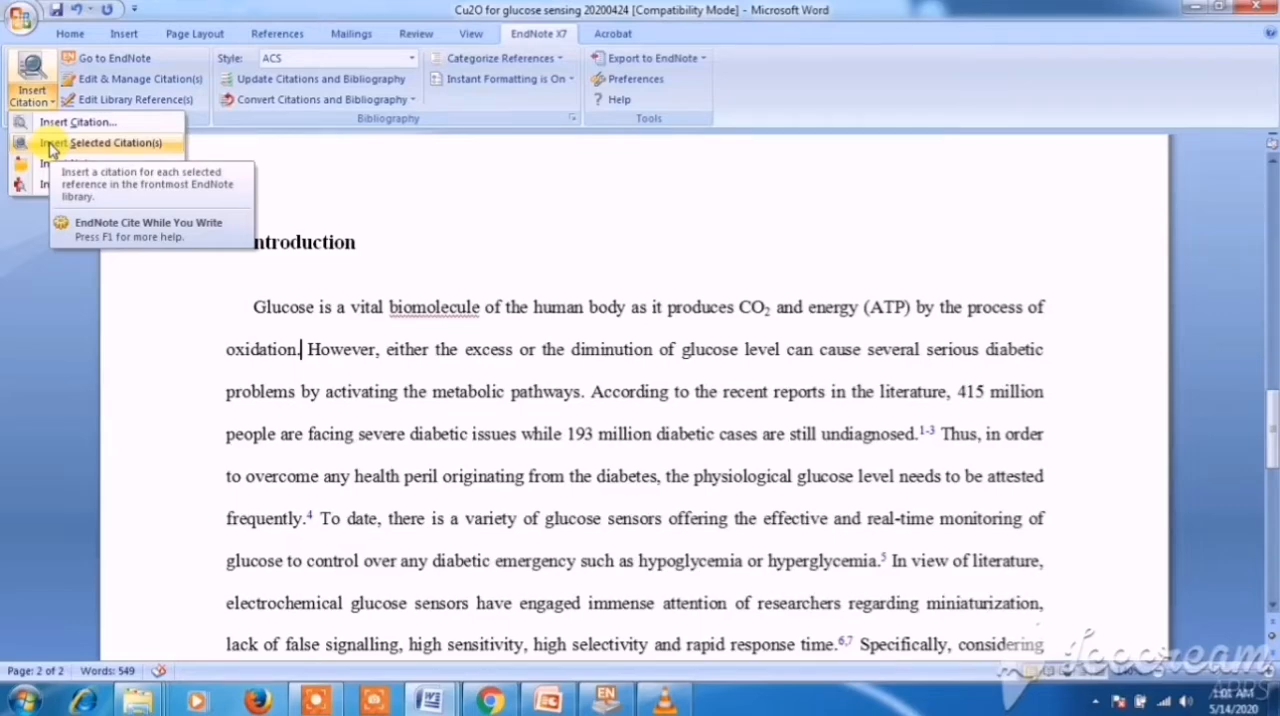
left_click(50, 143)
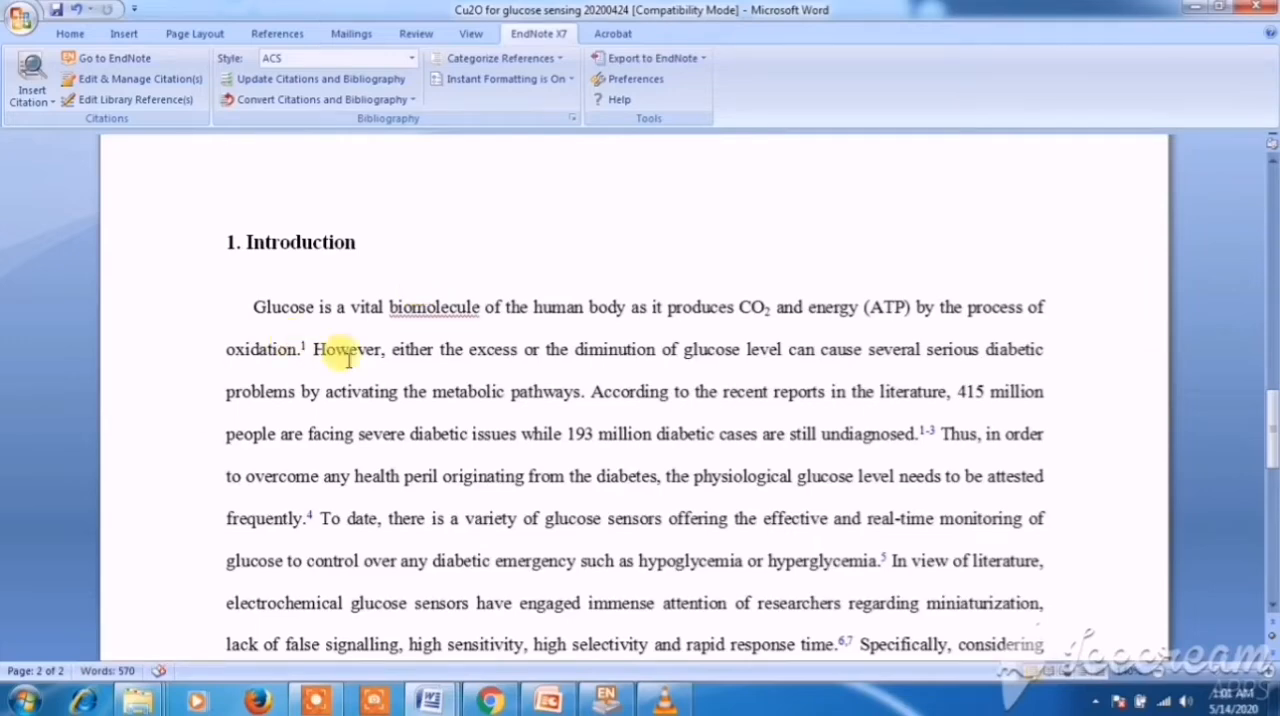
- Compare the new in-text citation with its bibliography entry at the document's end, dismissing the security pop-up
scroll(843, 330, "down", 10)
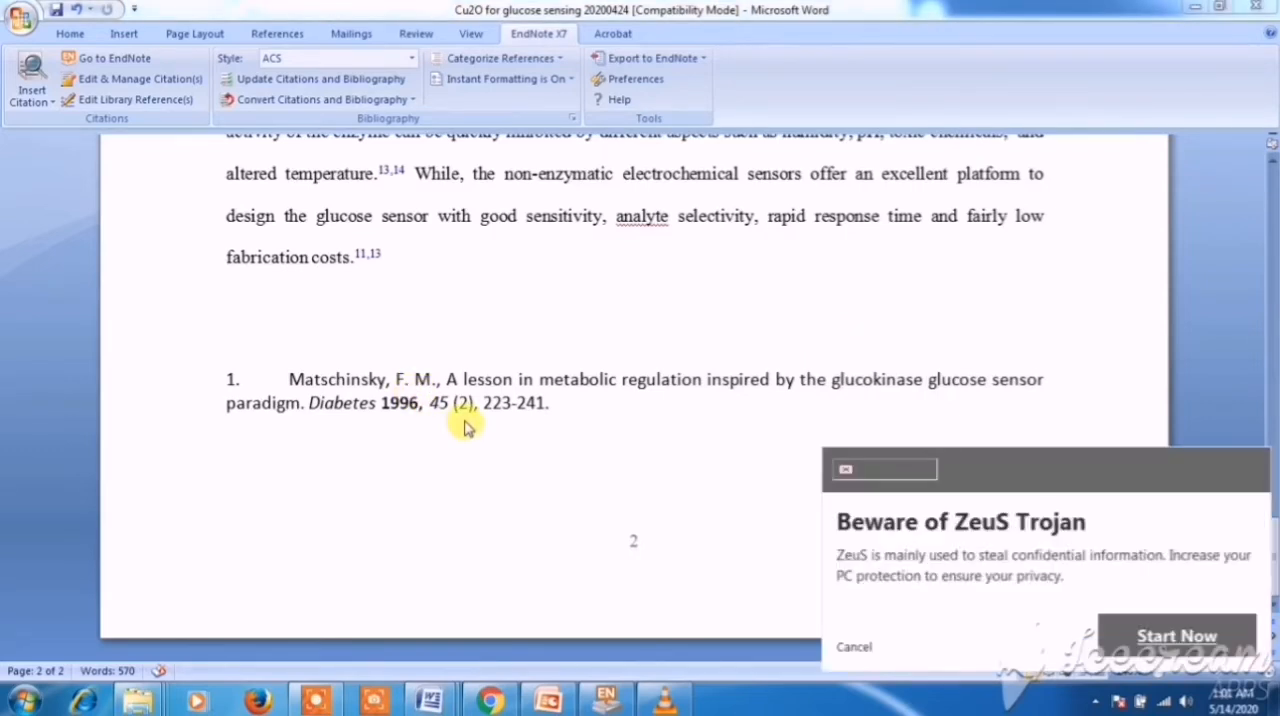
left_click(852, 646)
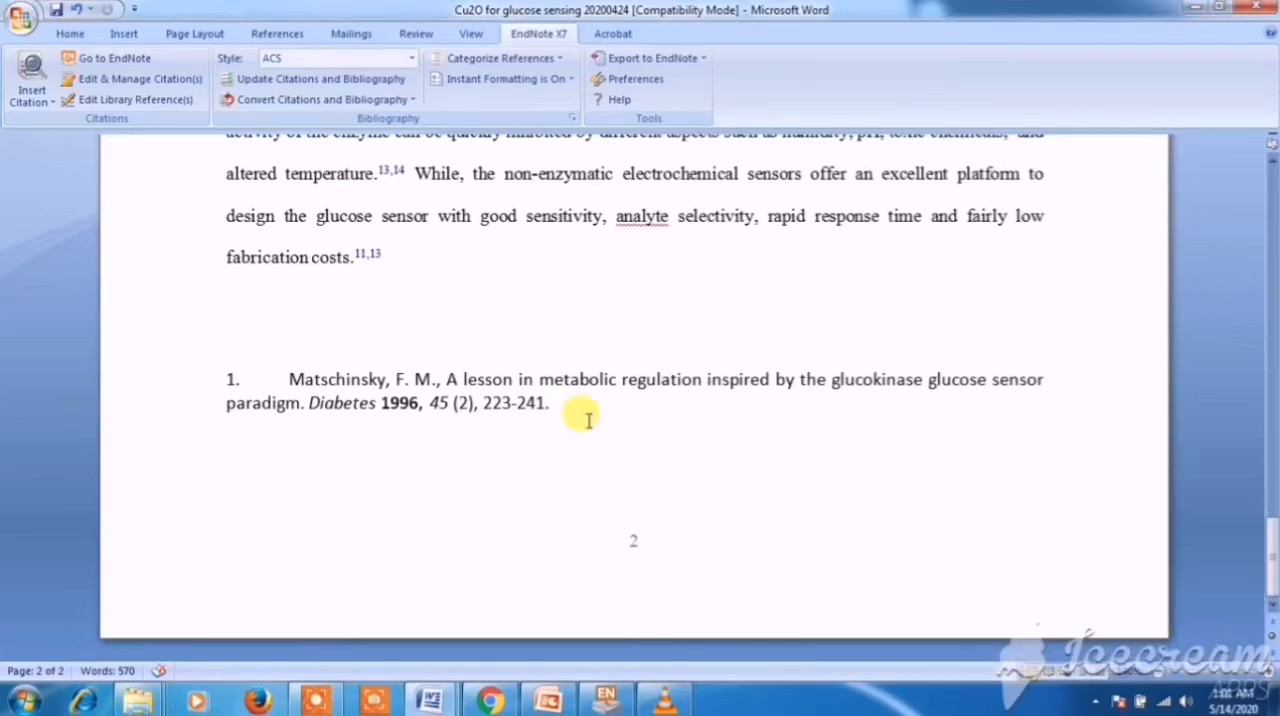
scroll(588, 420, "up", 8)
scroll(588, 420, "up", 5)
scroll(586, 417, "down", 4)
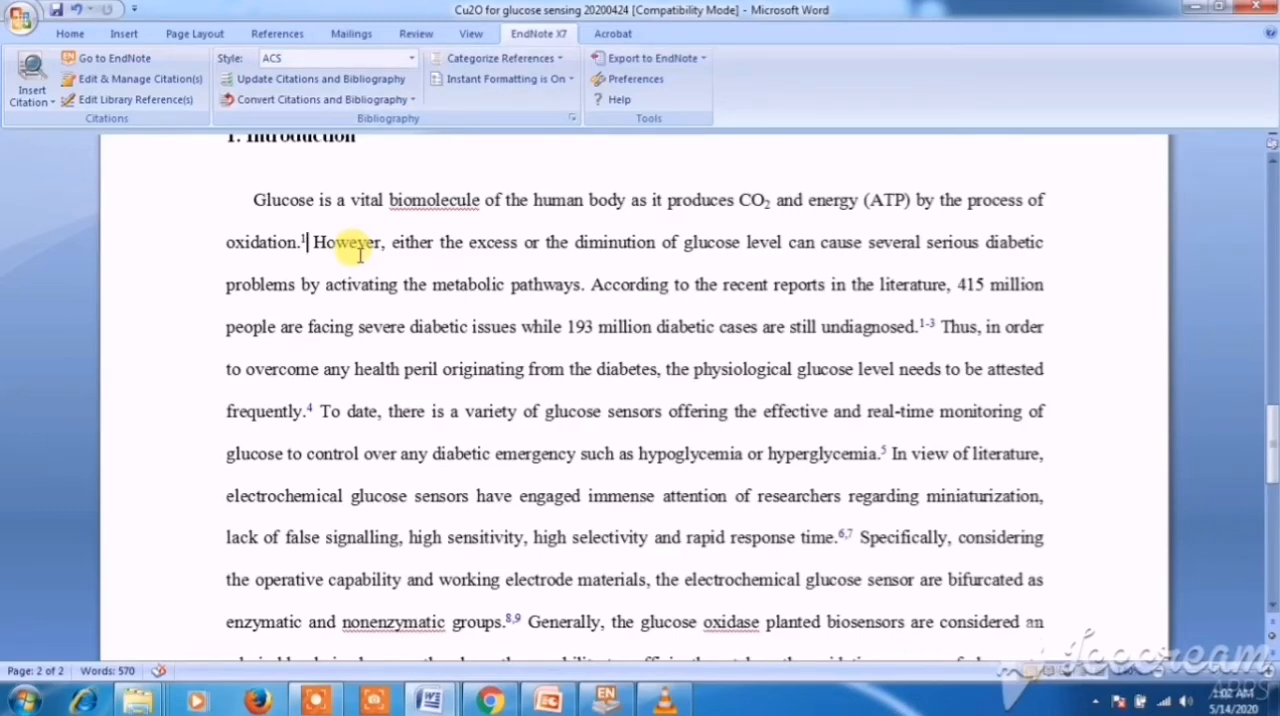
scroll(359, 253, "down", 6)
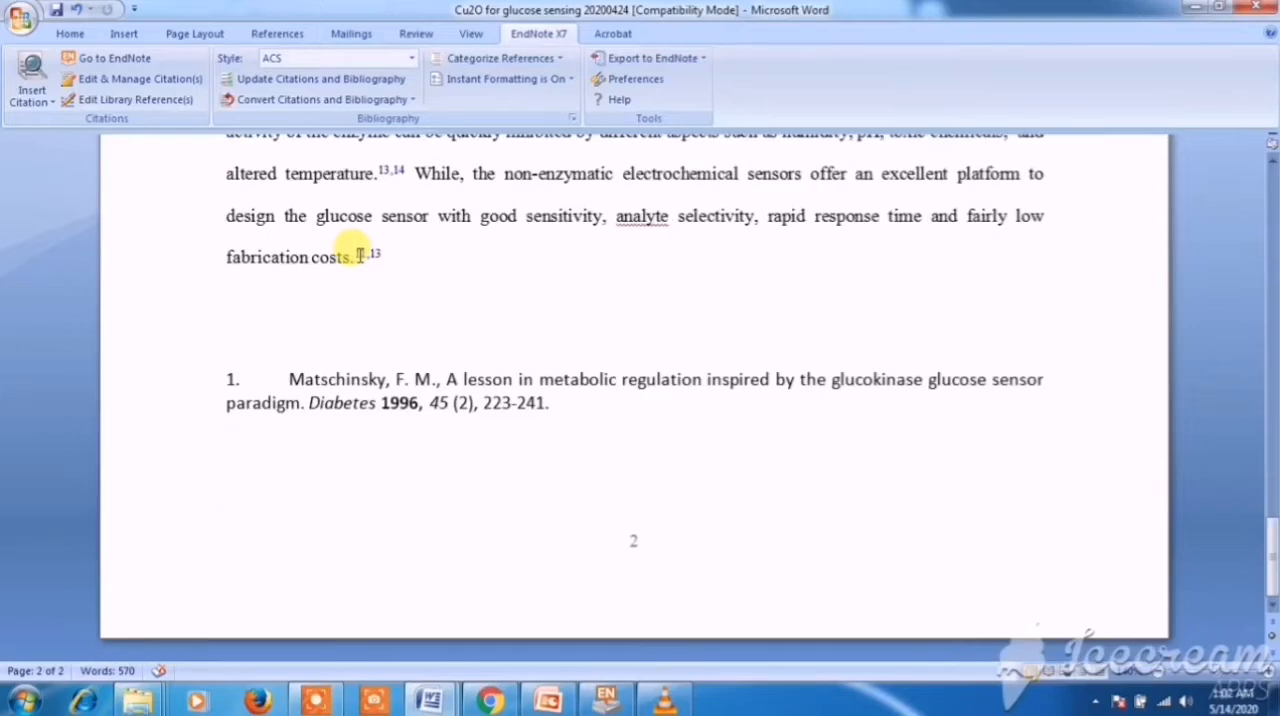
scroll(359, 253, "up", 2)
scroll(340, 245, "up", 8)
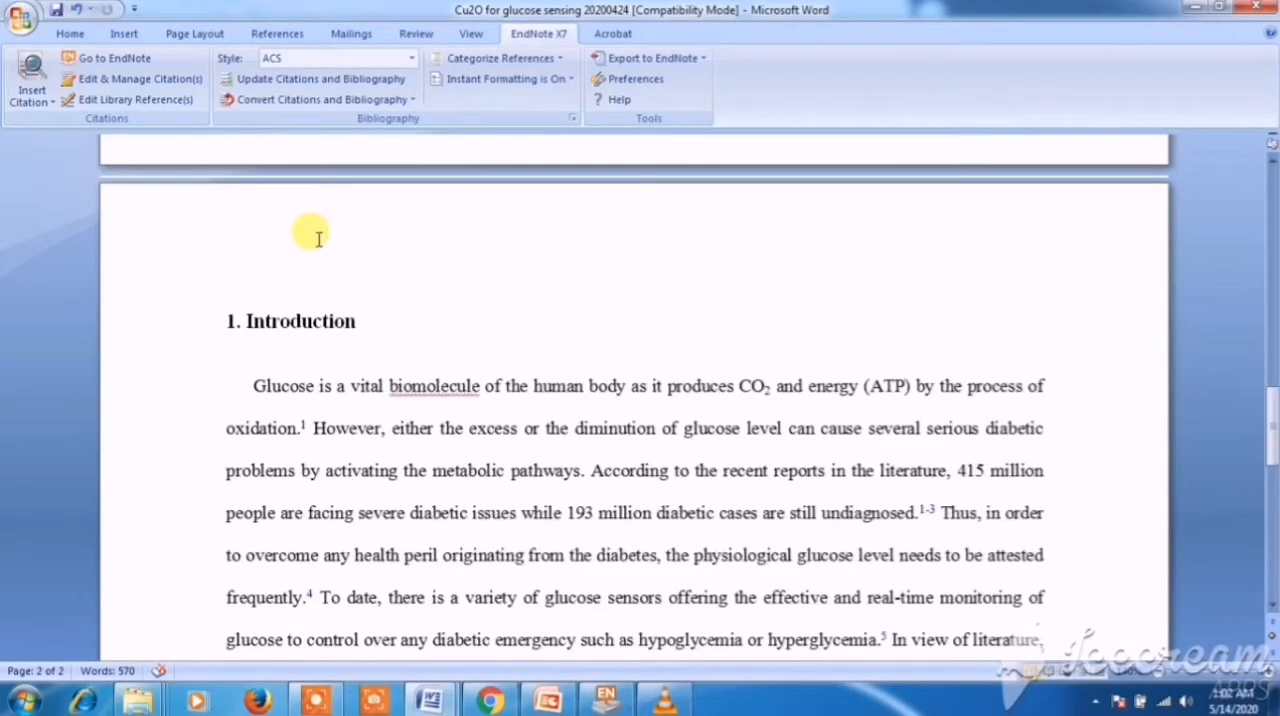
- Change the EndNote bibliography style to Numbered and check the reformatted reference entry at the document's end
left_click(413, 60)
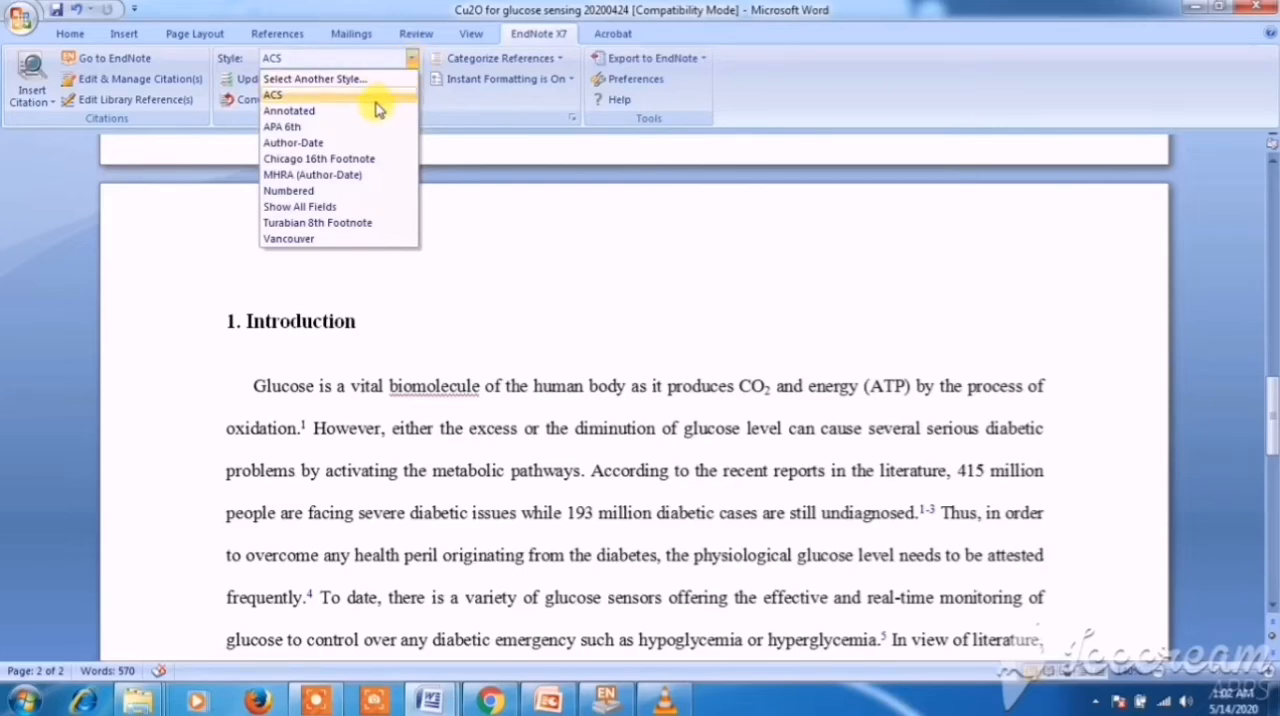
left_click(288, 190)
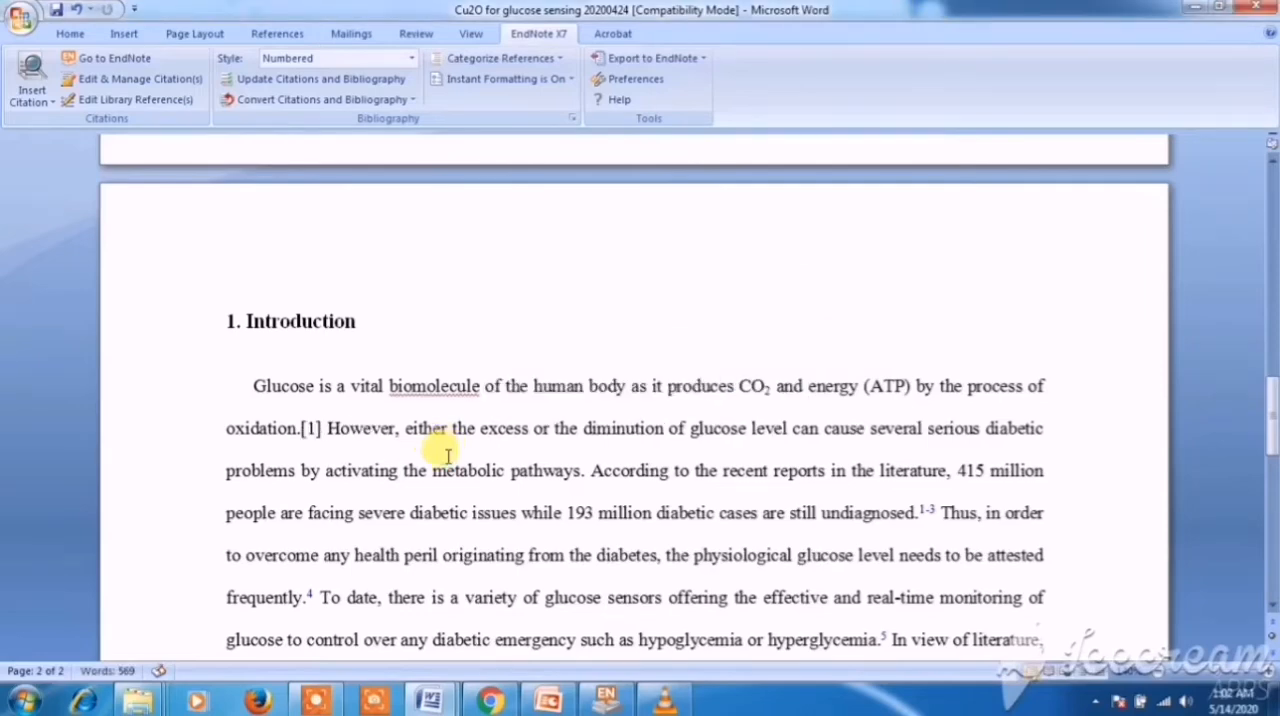
scroll(338, 420, "down", 15)
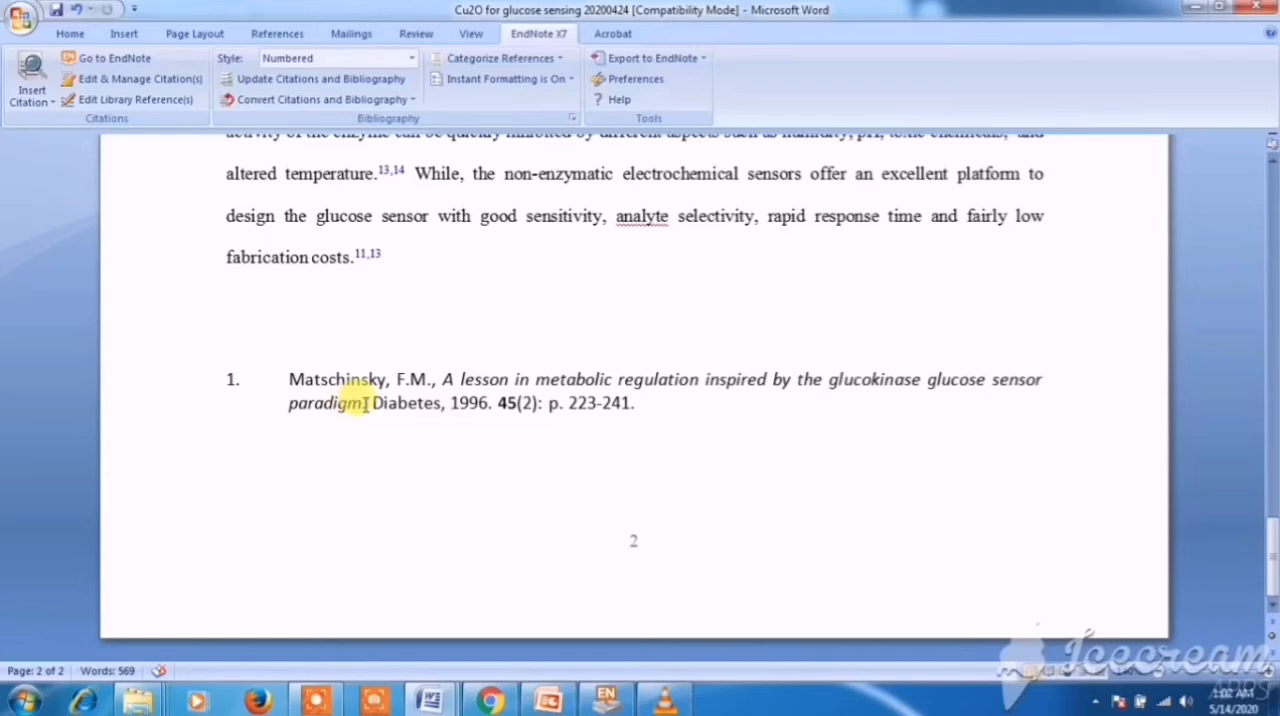
scroll(366, 403, "up", 5)
scroll(306, 163, "down", 5)
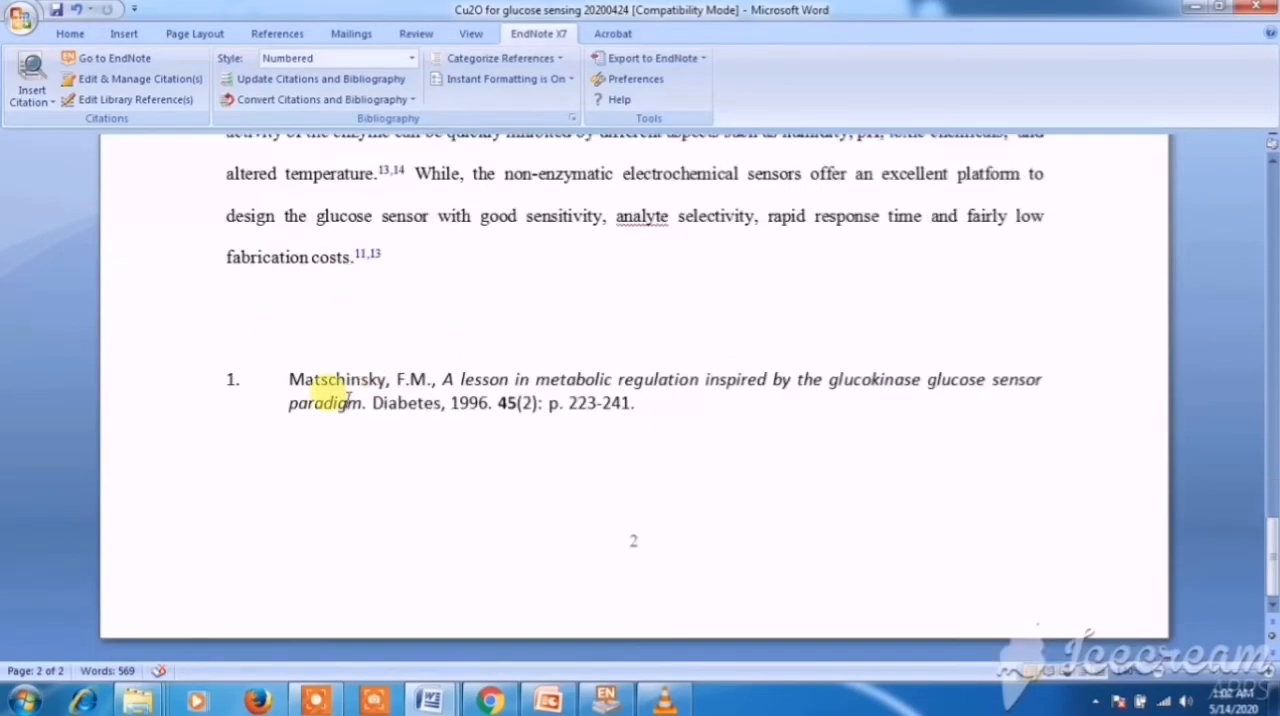
- Examine the numbered bibliography entry at the document's end and its matching in-text citation in the Introduction
left_click(349, 399)
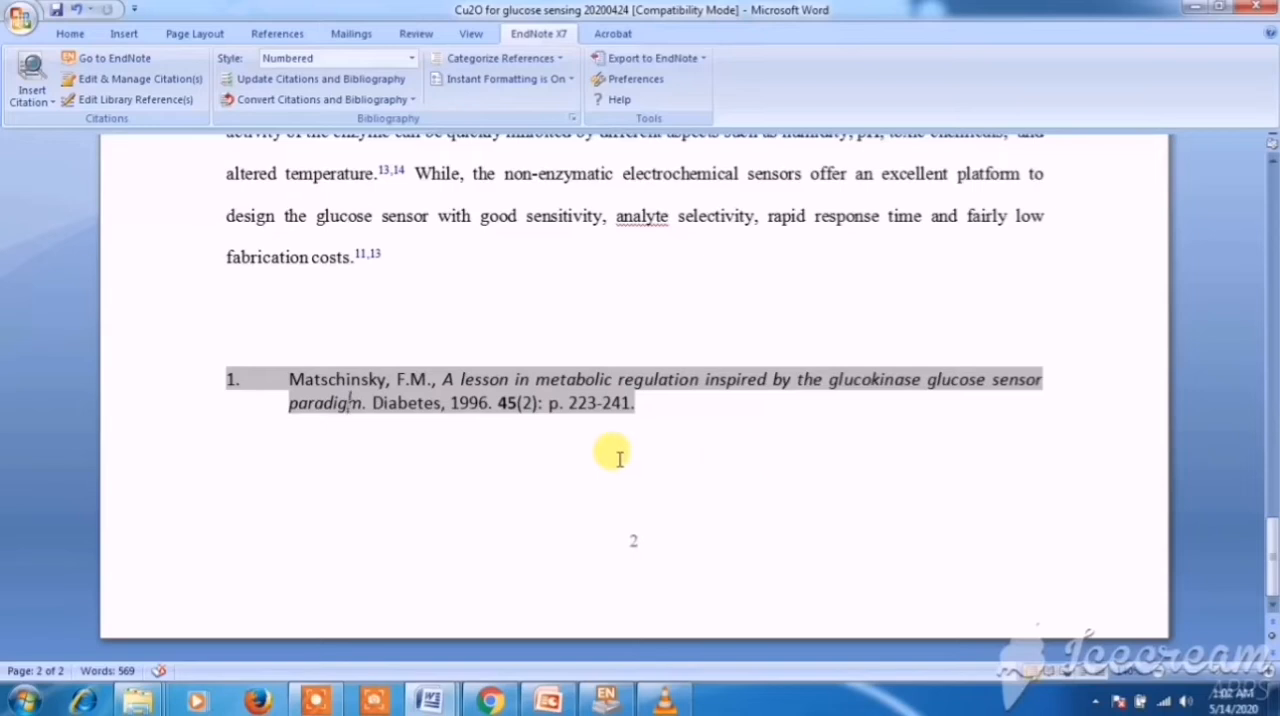
left_click(564, 440)
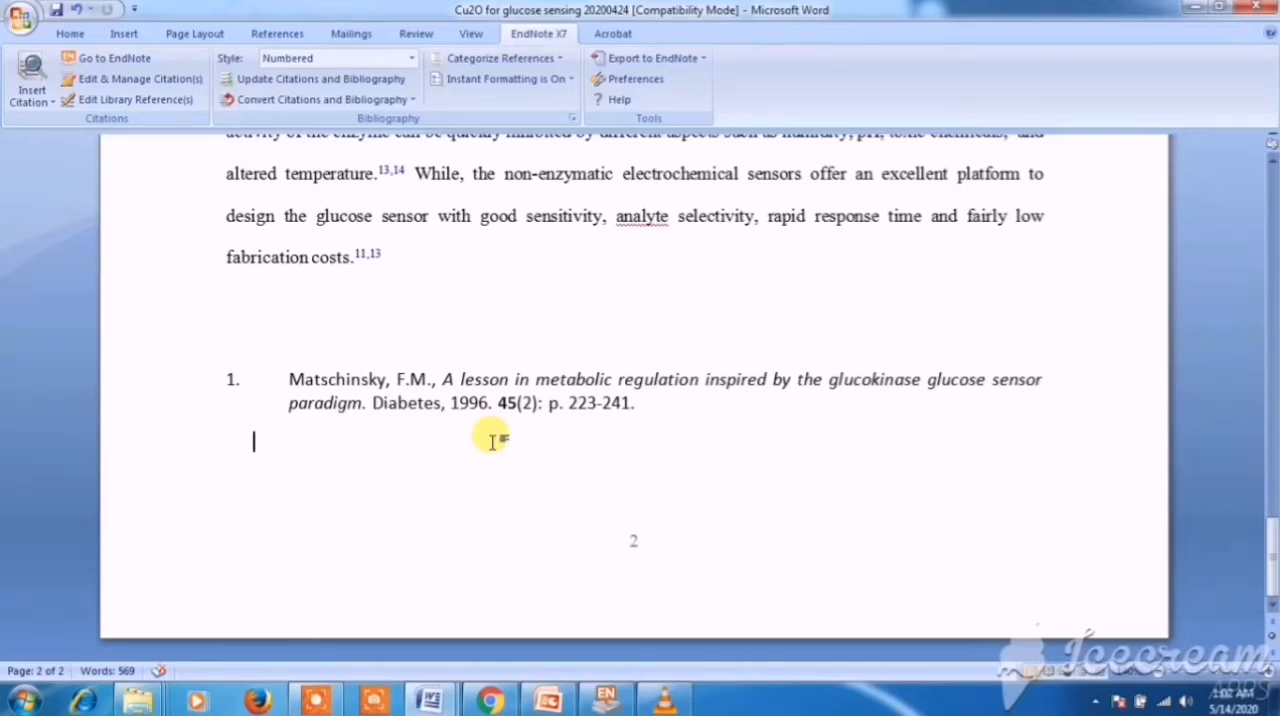
scroll(493, 440, "up", 6)
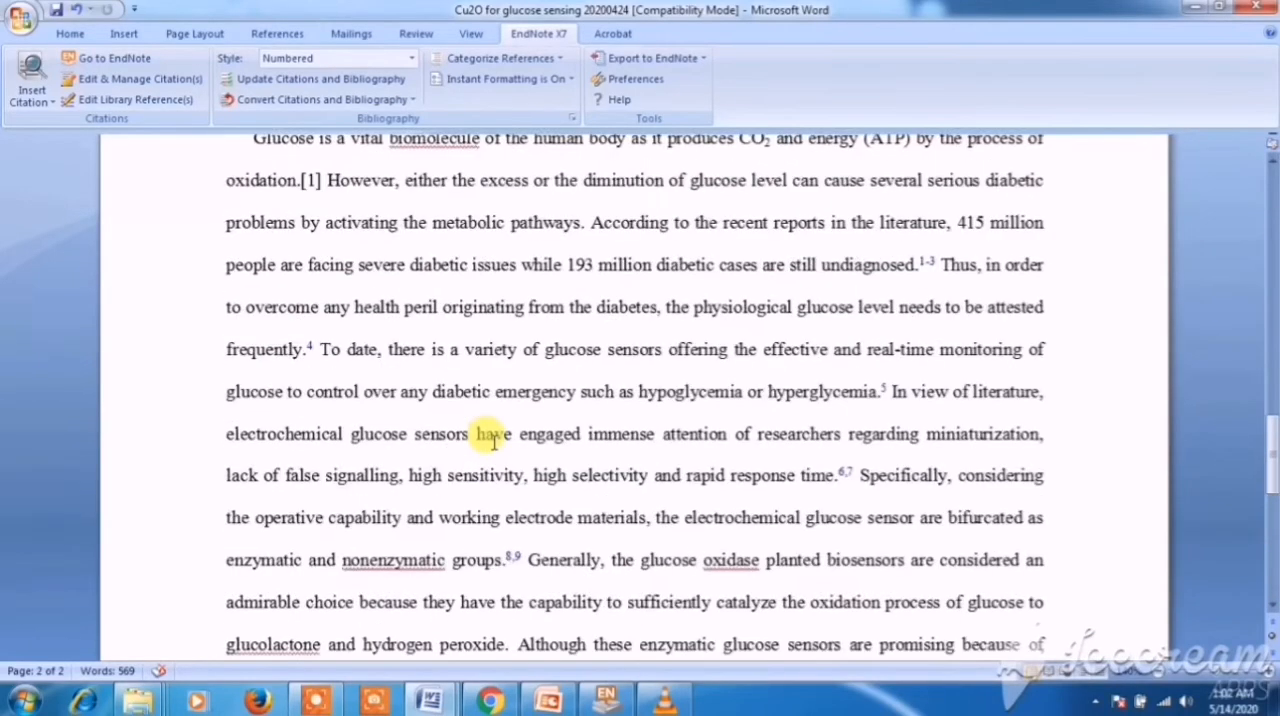
scroll(493, 440, "up", 2)
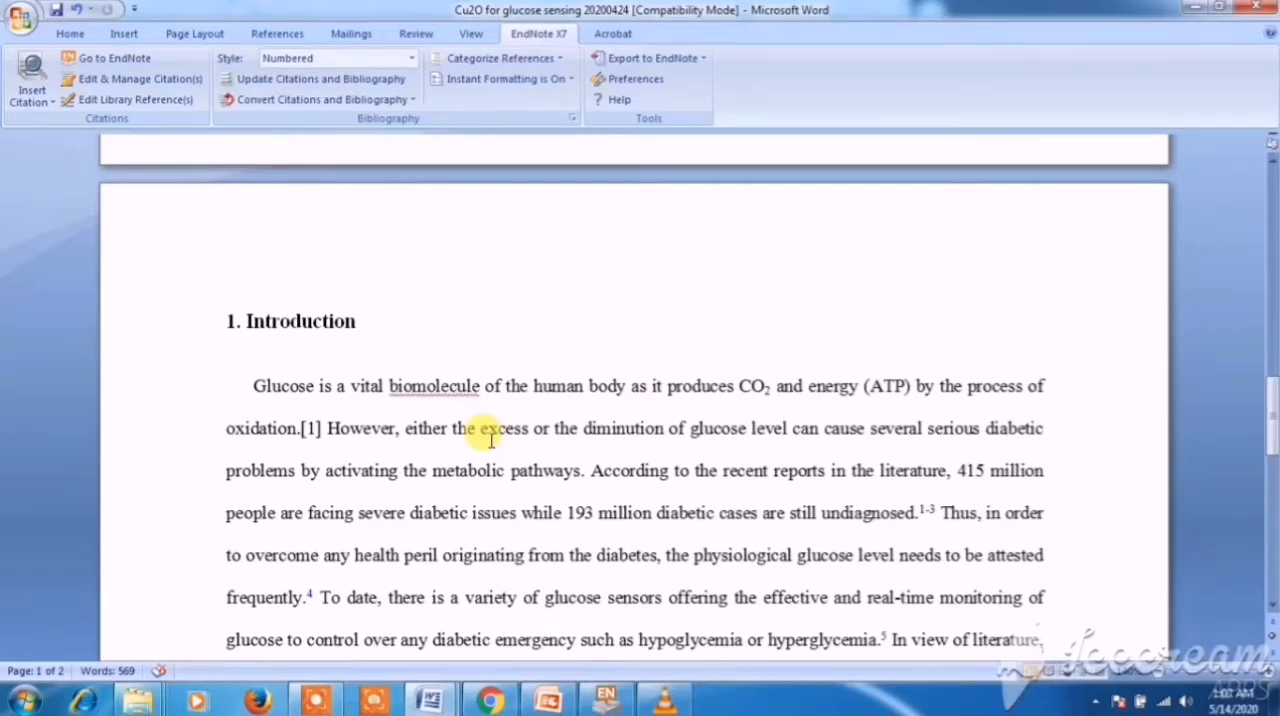
- Change the EndNote bibliography style to ACS, chosen from the complete list of installed styles
left_click(411, 59)
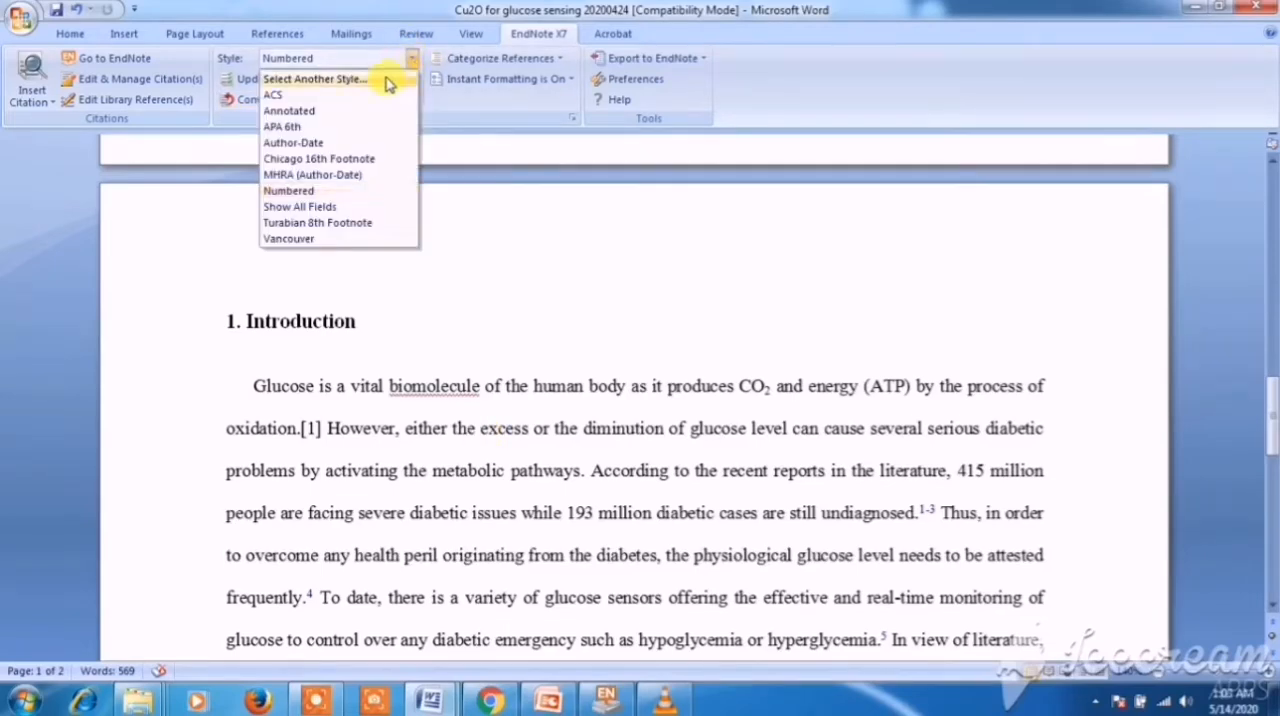
left_click(350, 86)
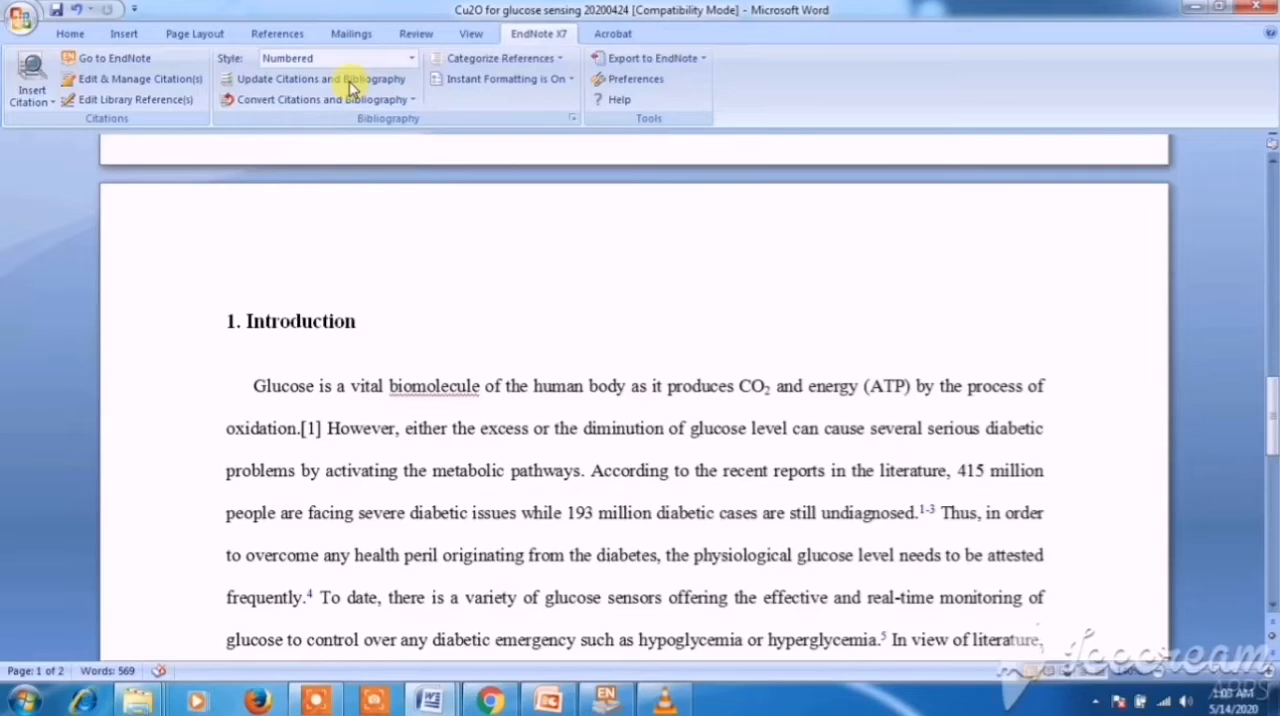
left_click(409, 67)
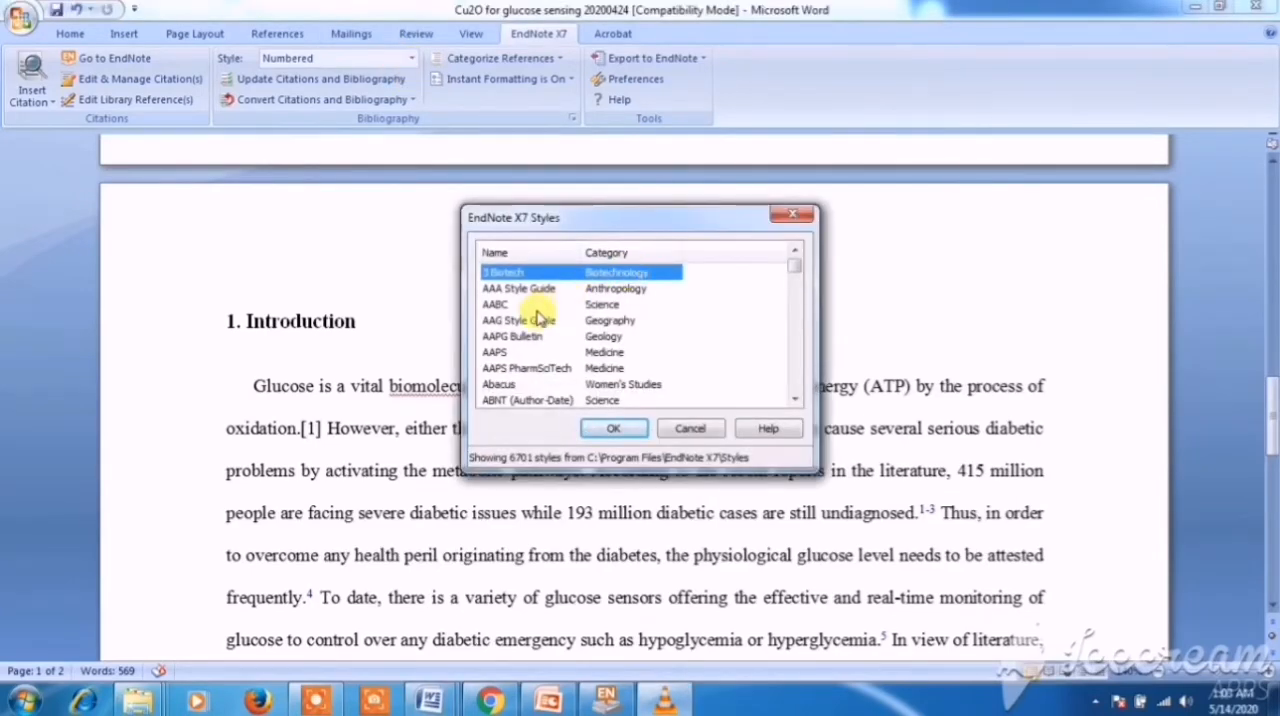
left_click(527, 339)
scroll(527, 340, "down", 2)
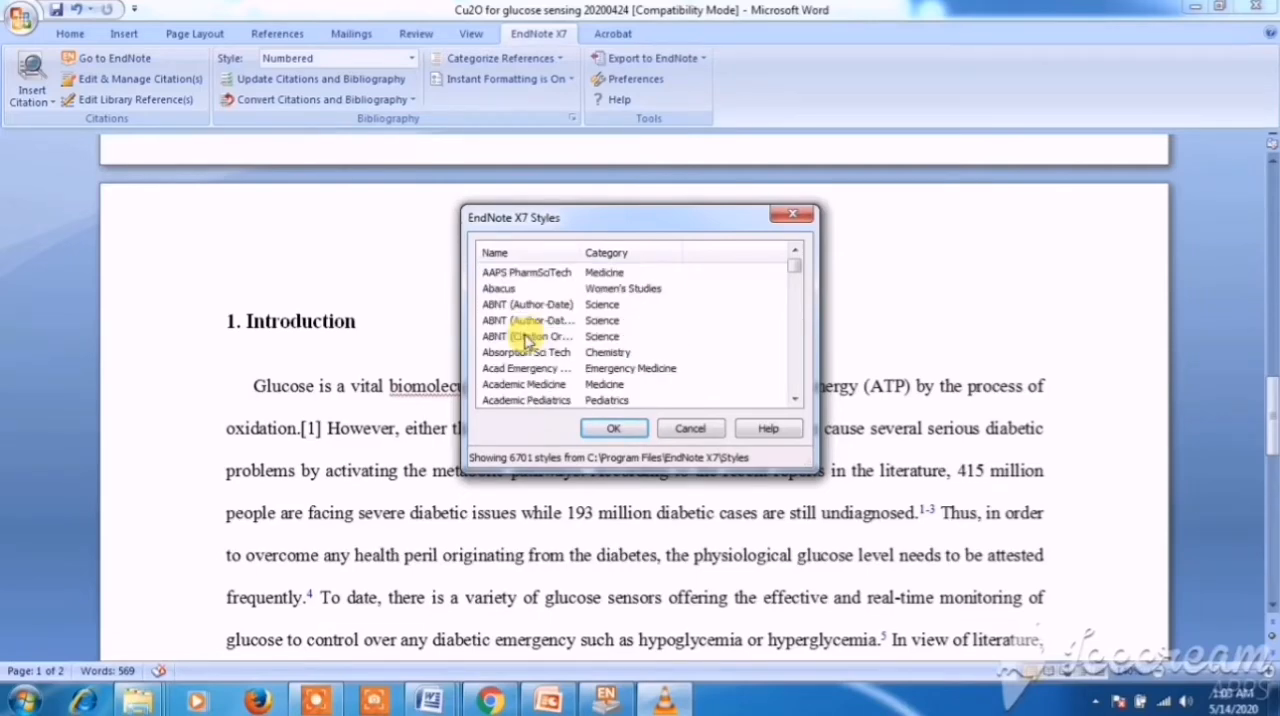
scroll(527, 340, "up", 1)
scroll(527, 340, "down", 12)
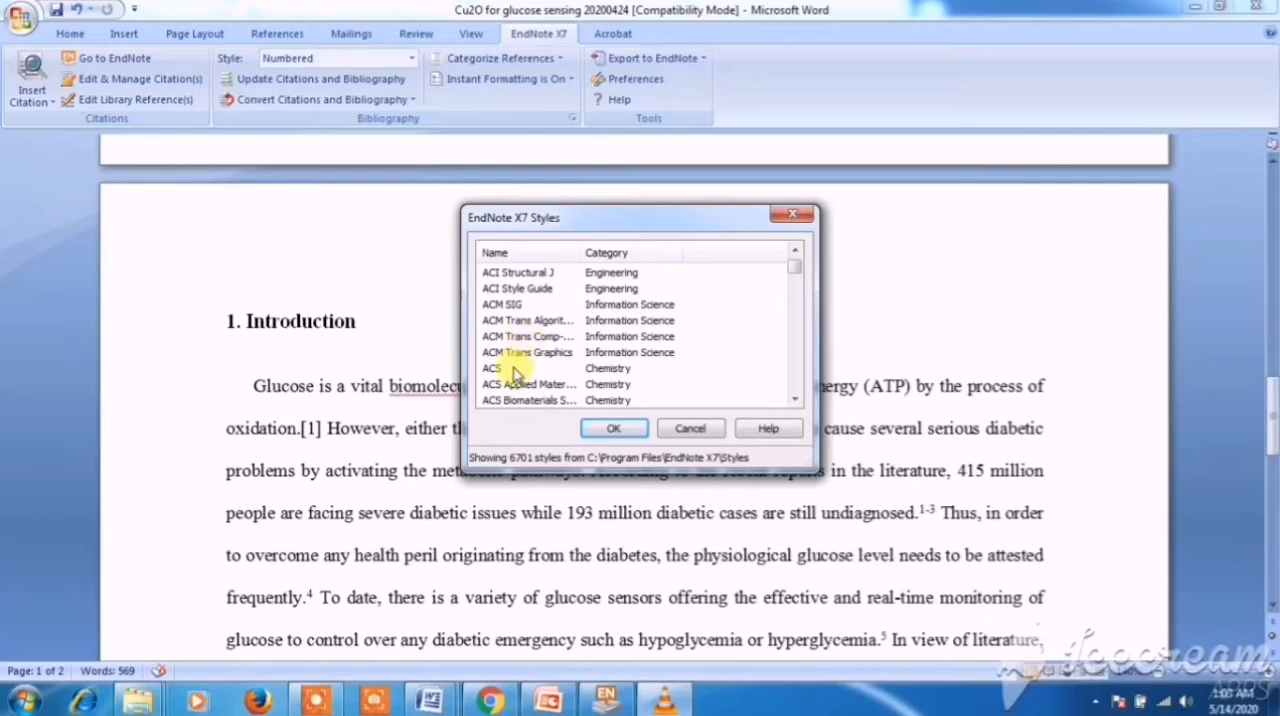
left_click(565, 368)
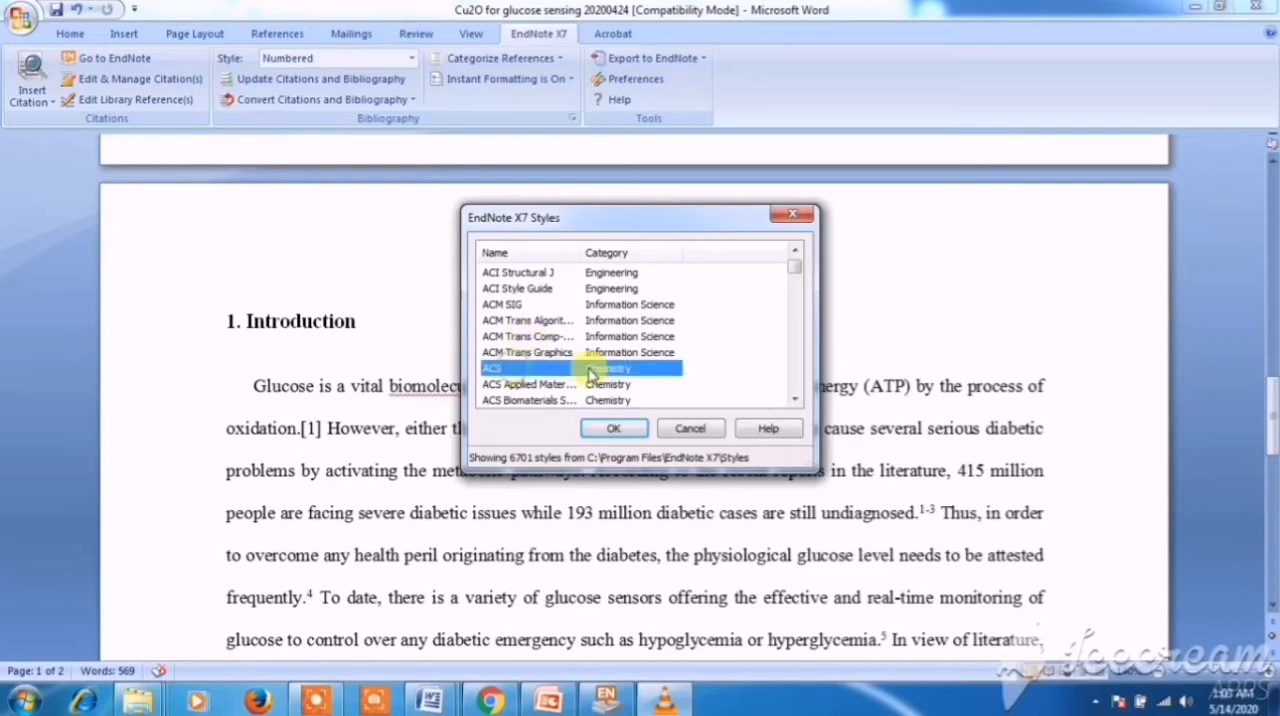
left_click(600, 428)
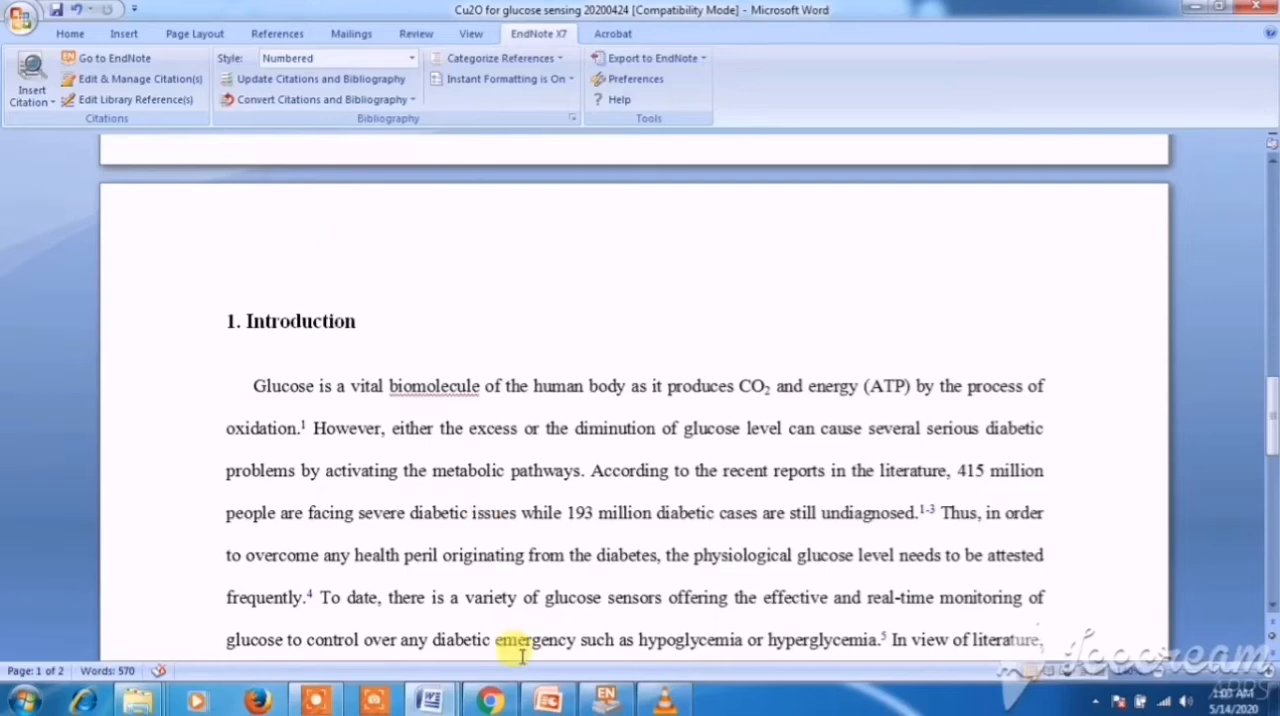
- Switch to Chrome and run a Google search for "Electrochemica acta endnote style" in place of the Comsats University Lahore query
left_click(489, 700)
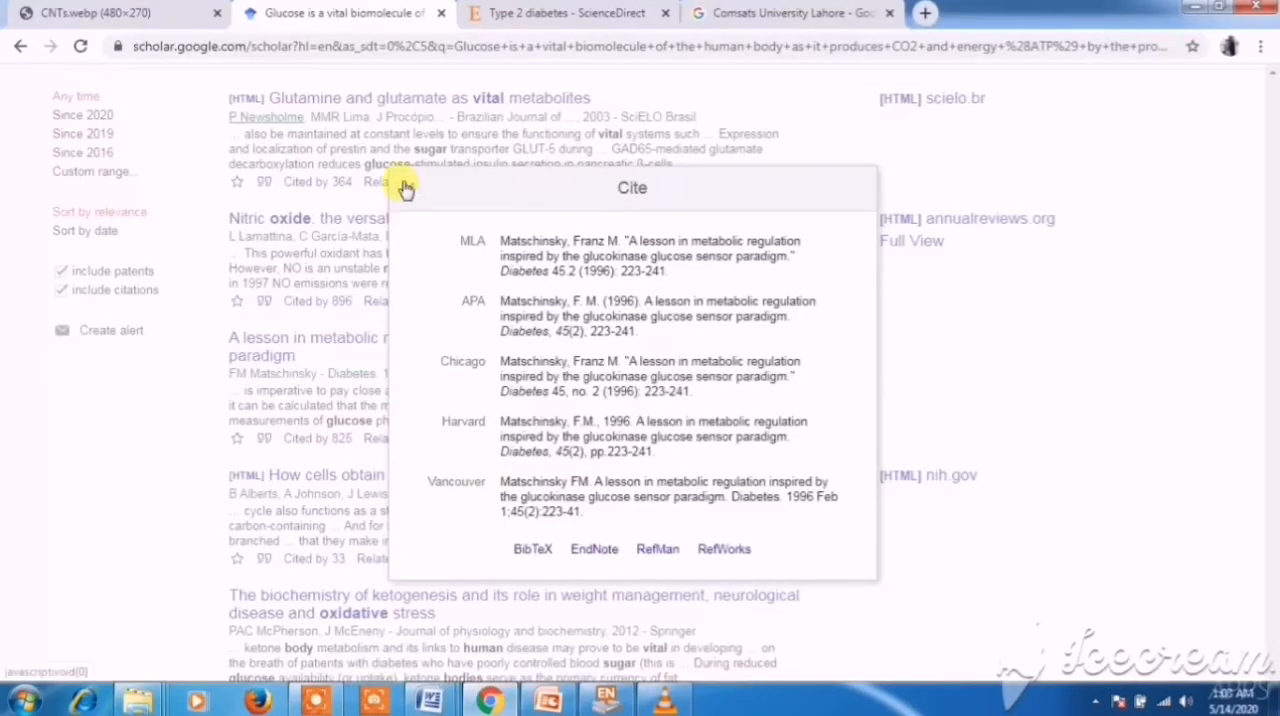
left_click(836, 12)
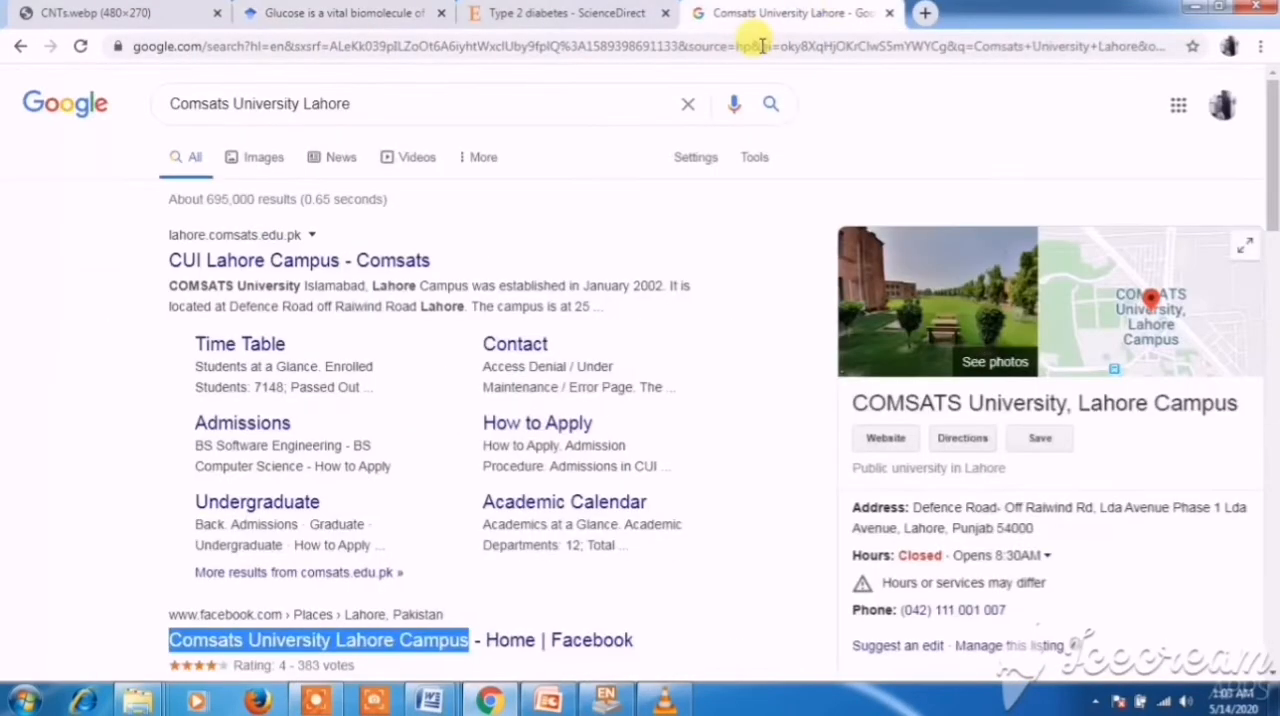
left_click(366, 103)
double_click(340, 103)
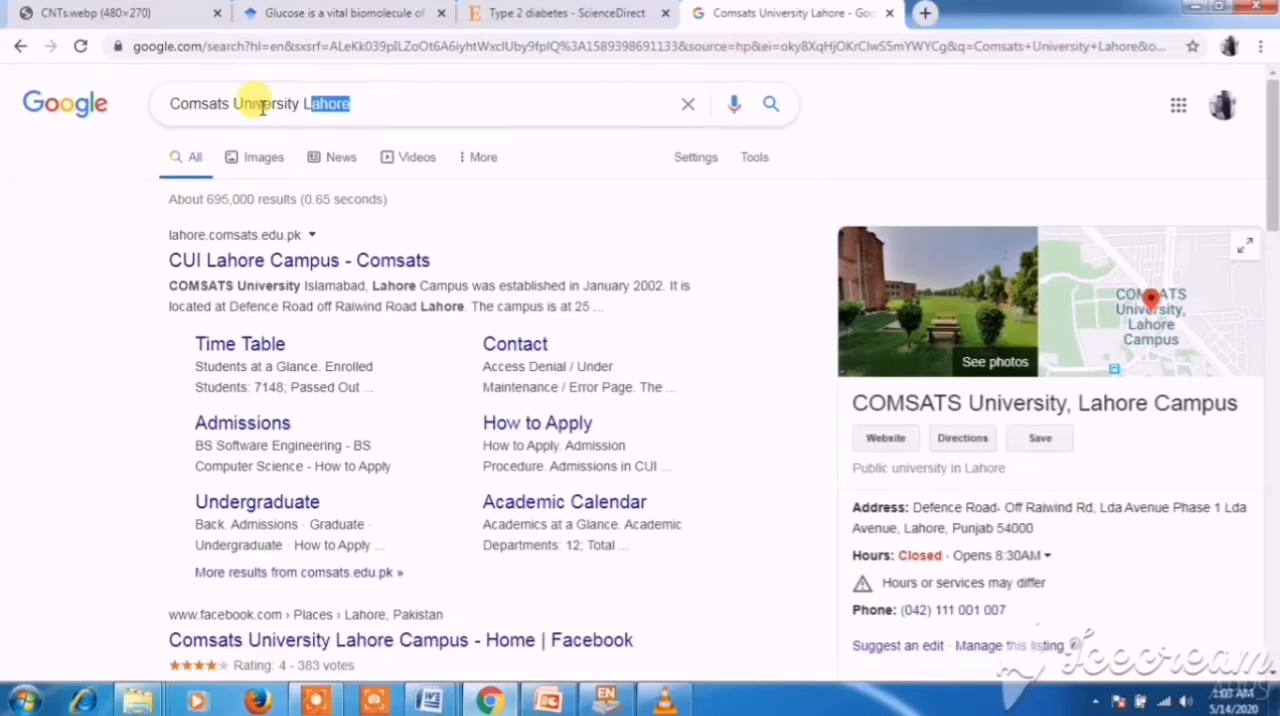
left_click_drag(262, 108, 176, 110)
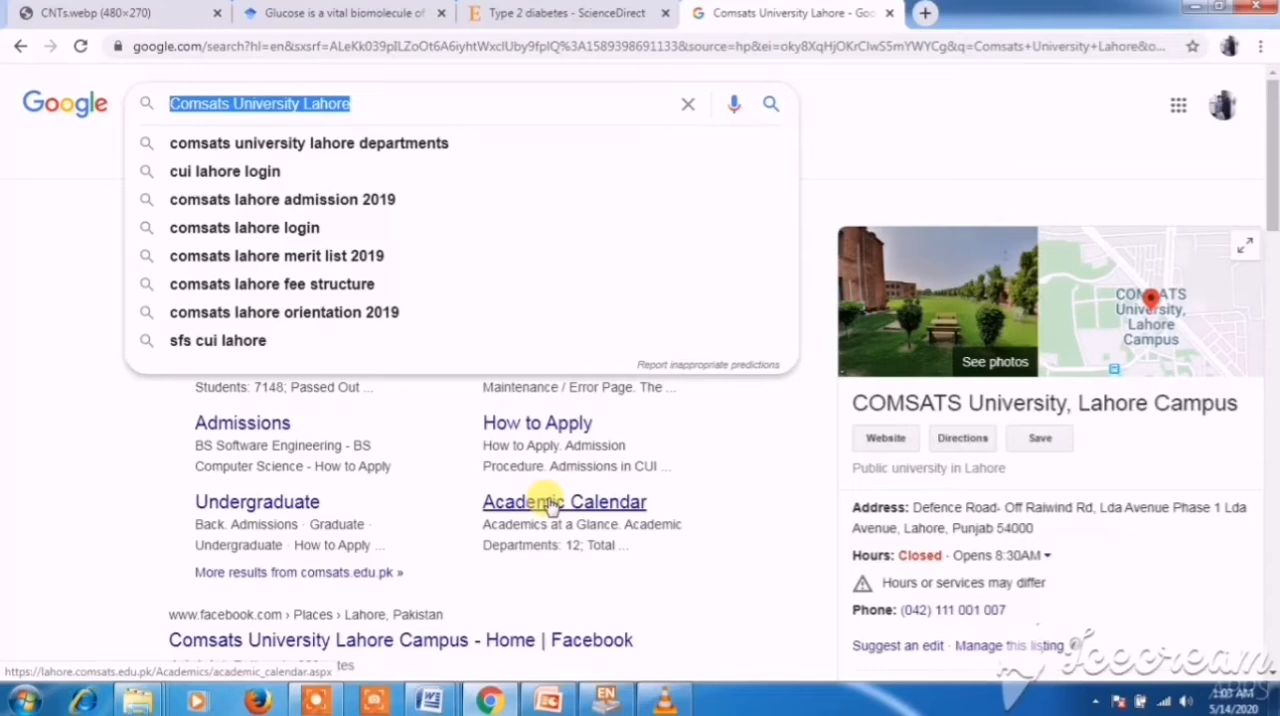
type("Elect")
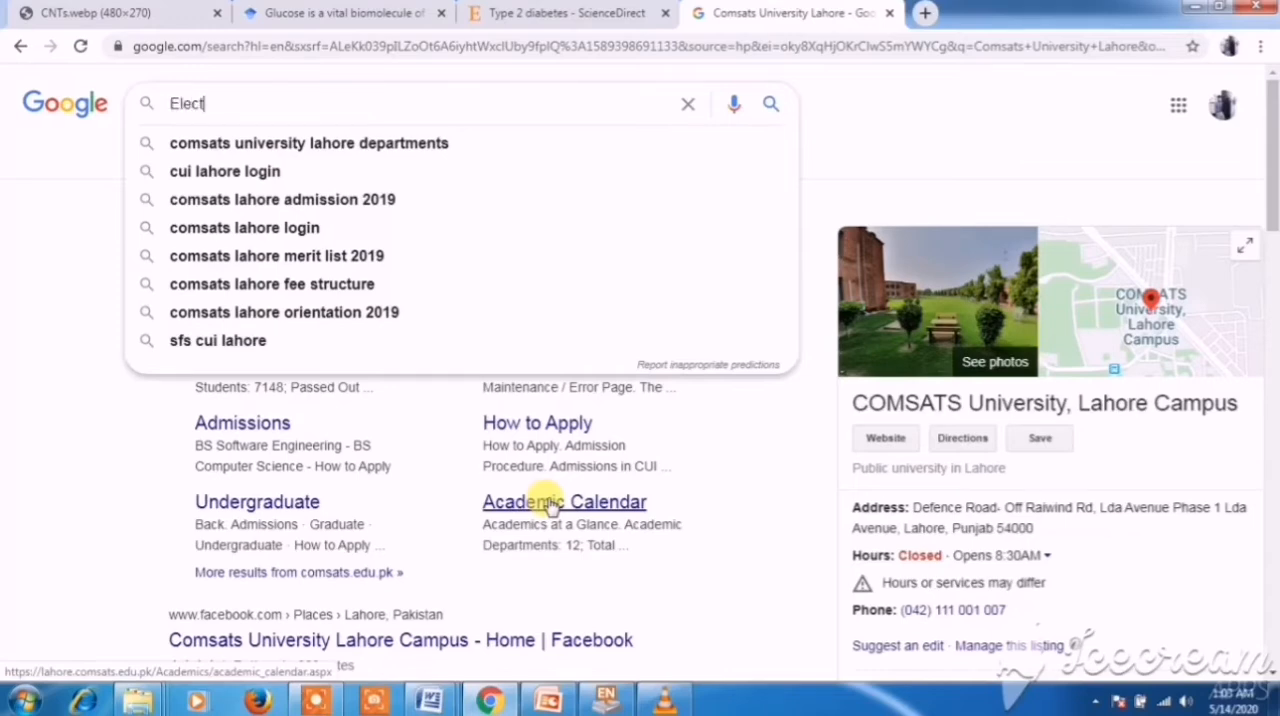
type("rochemica ac")
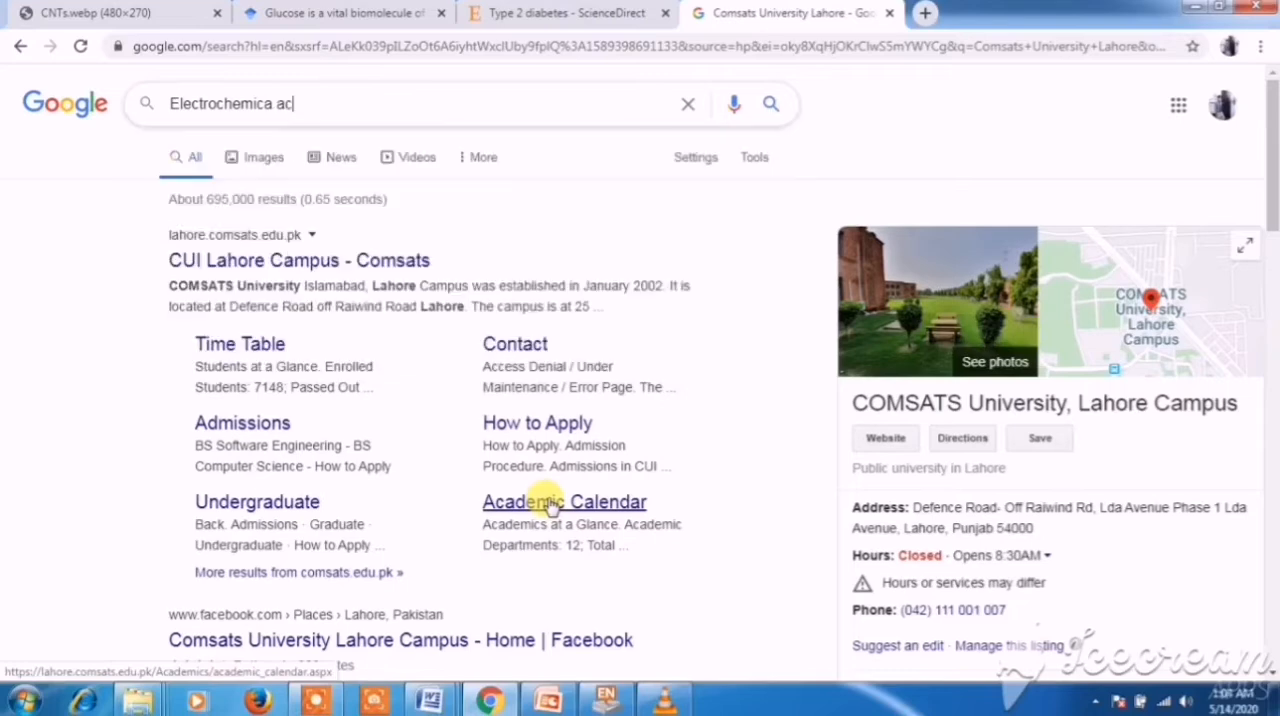
type("ta endnote style")
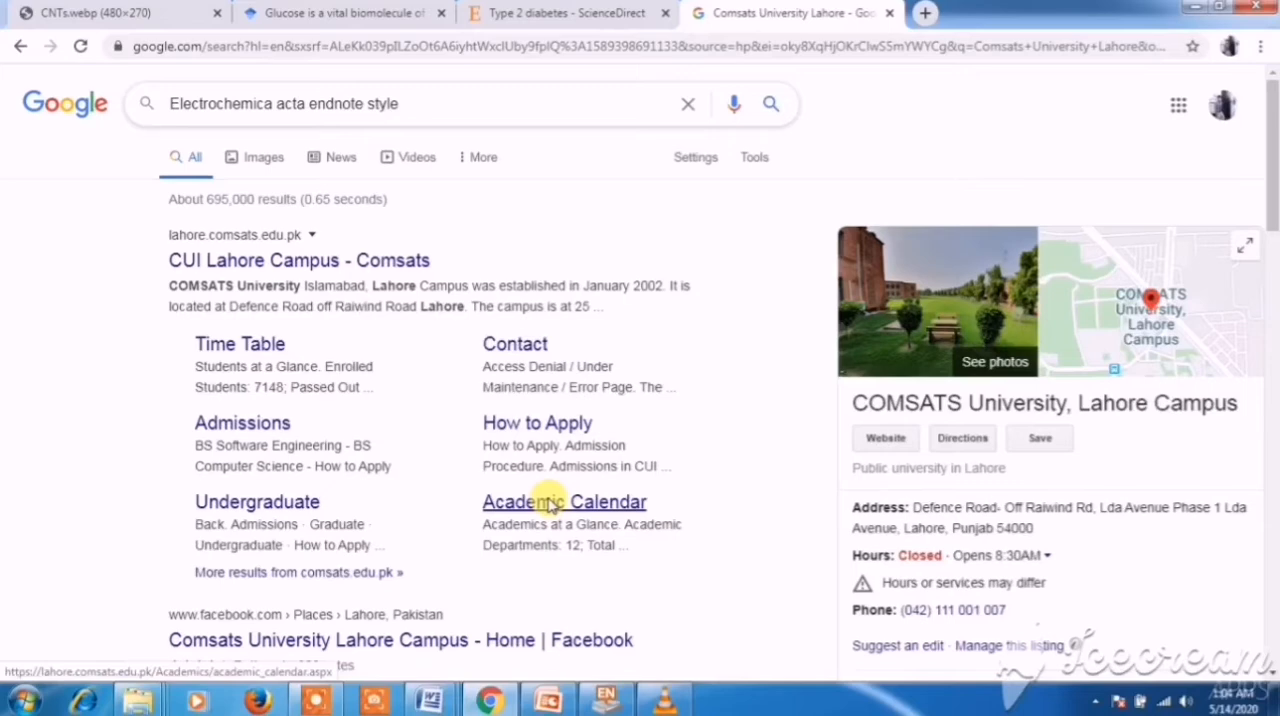
left_click(551, 505)
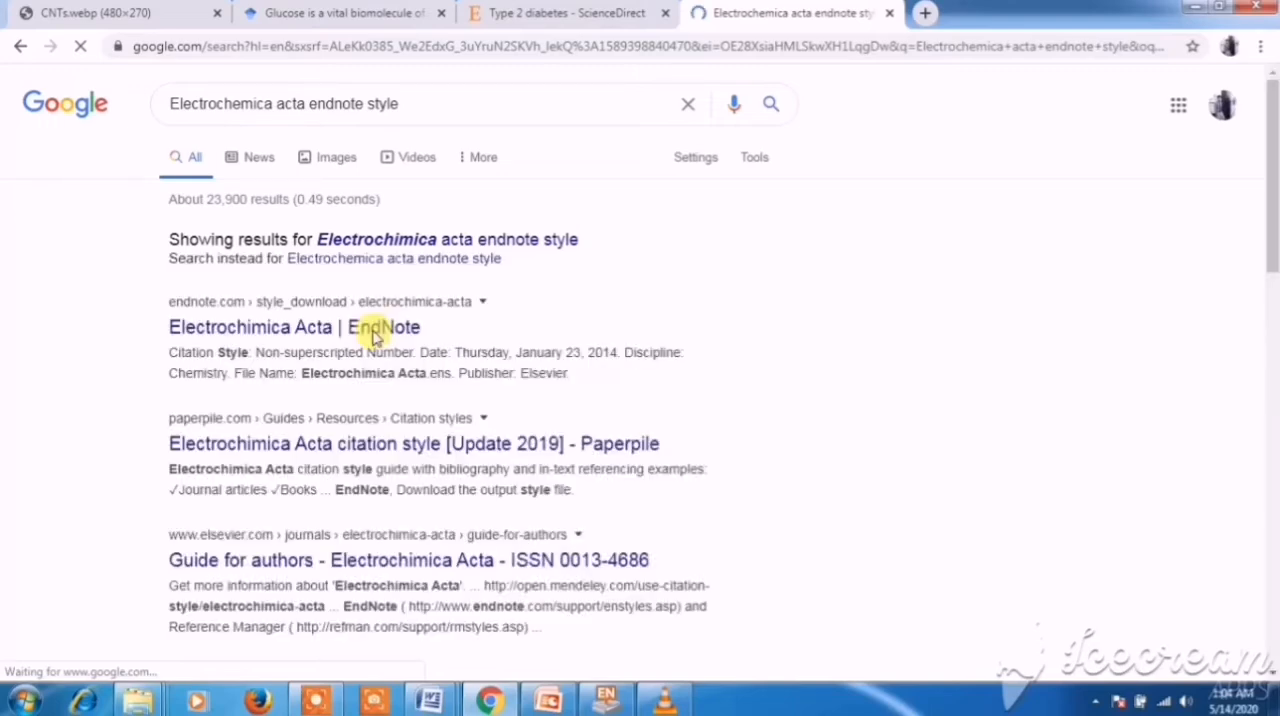
- Open the Electrochimica Acta EndNote result in a new tab and look through the style's details down to its download option
right_click(375, 338)
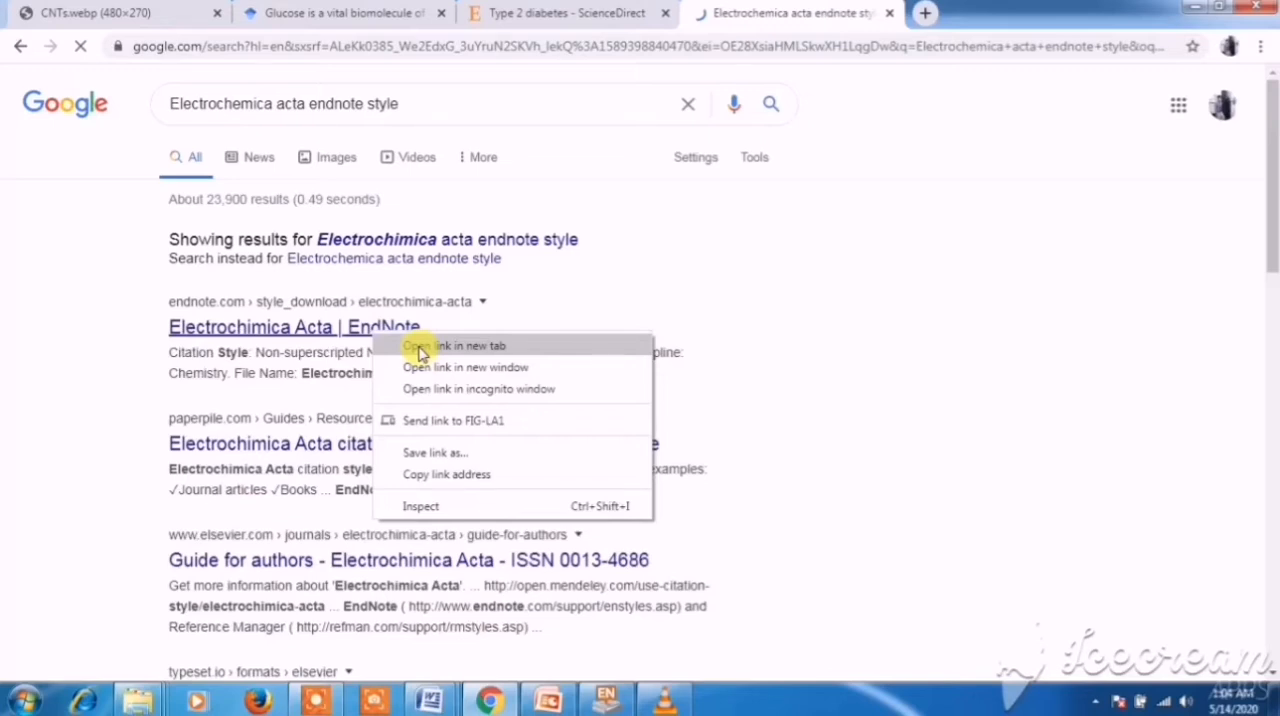
left_click(420, 347)
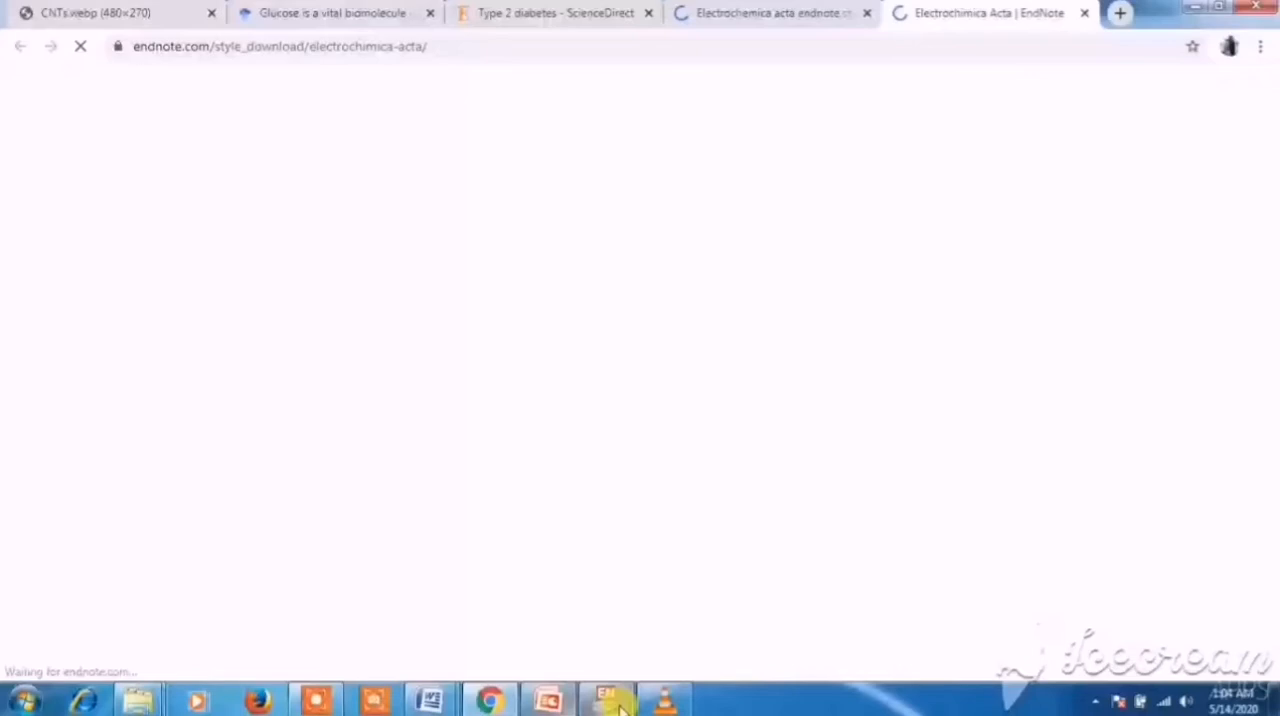
left_click(612, 700)
left_click(170, 100)
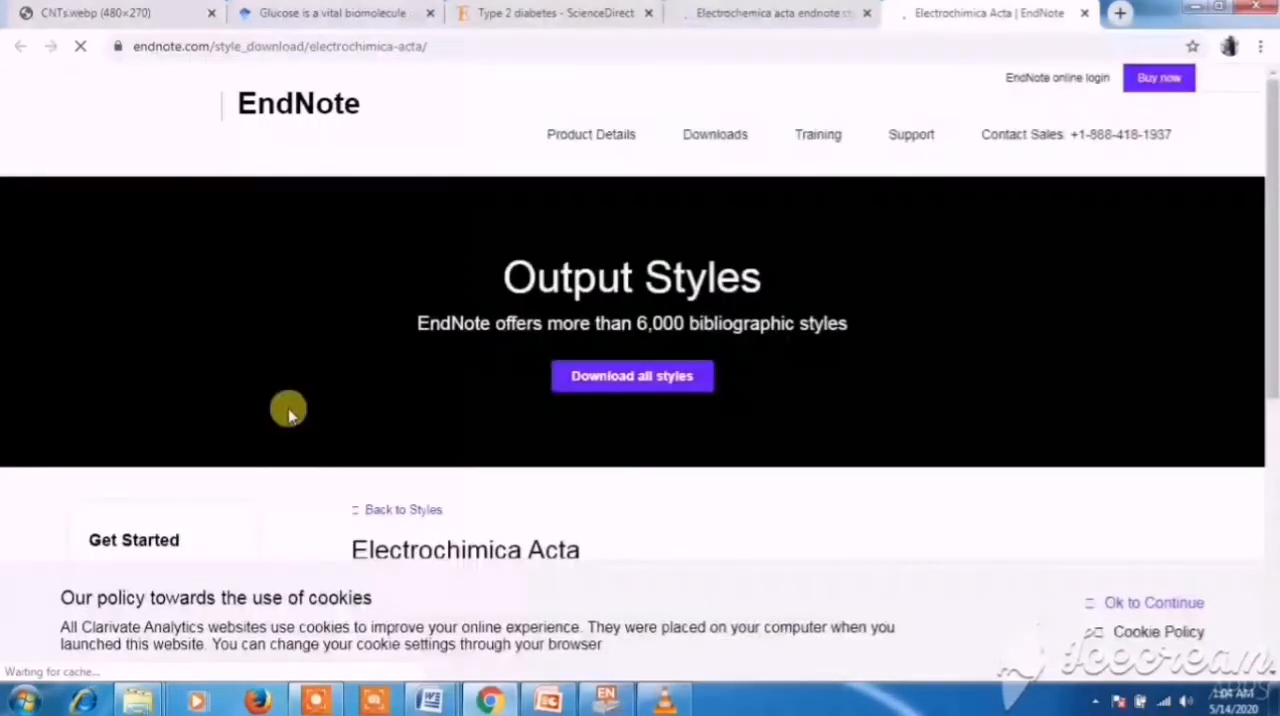
scroll(484, 418, "down", 4)
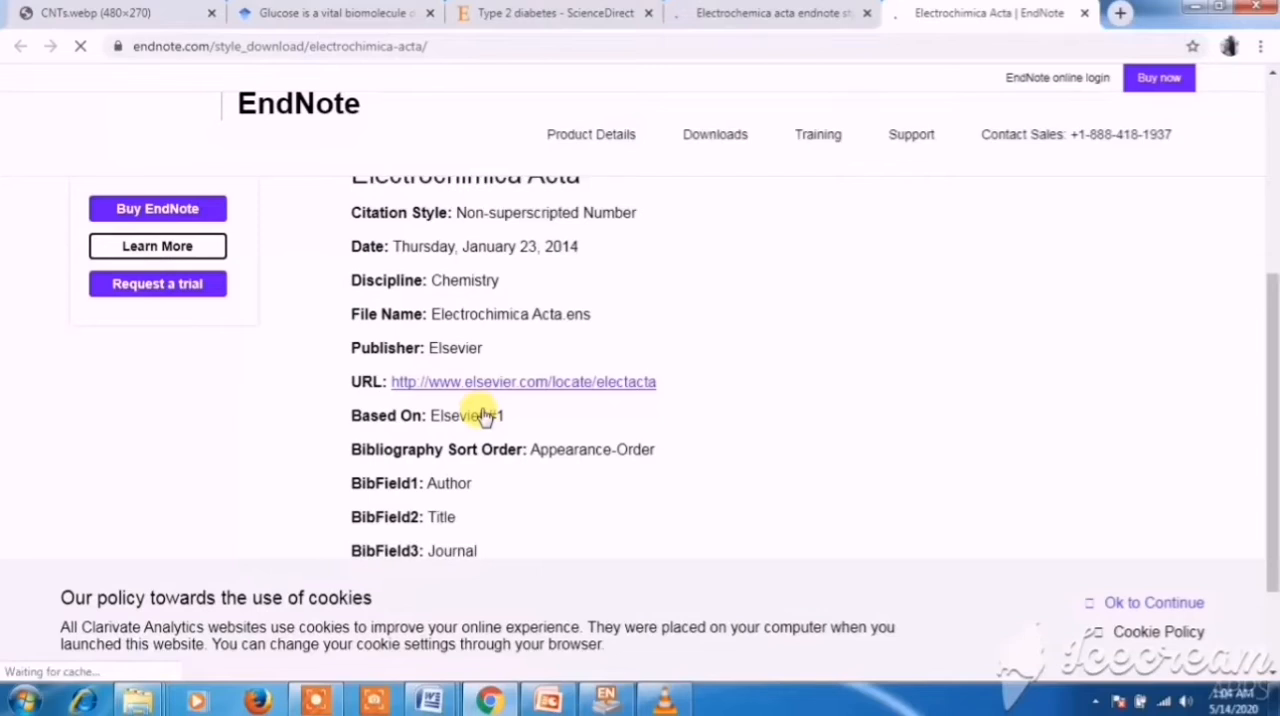
scroll(484, 418, "down", 2)
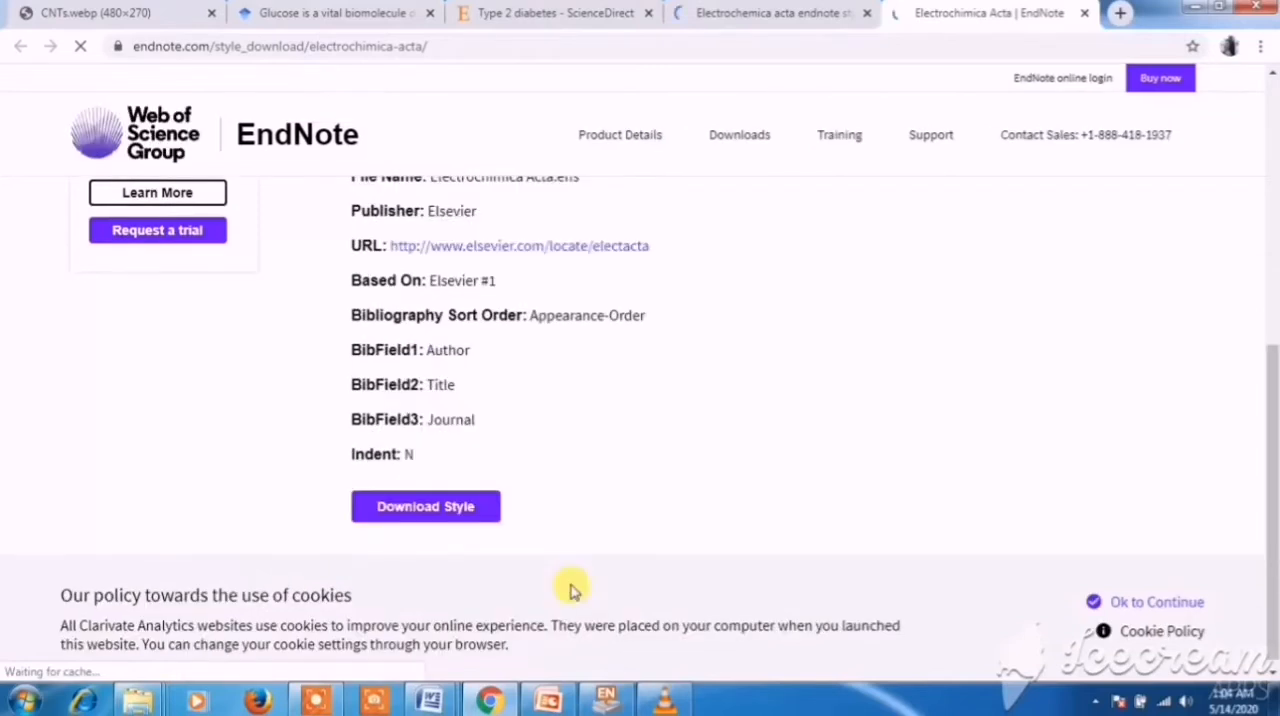
- Return to the glucose sensing document in Word and apply the 3 Biotech style from the full EndNote styles list
mouse_move(436, 690)
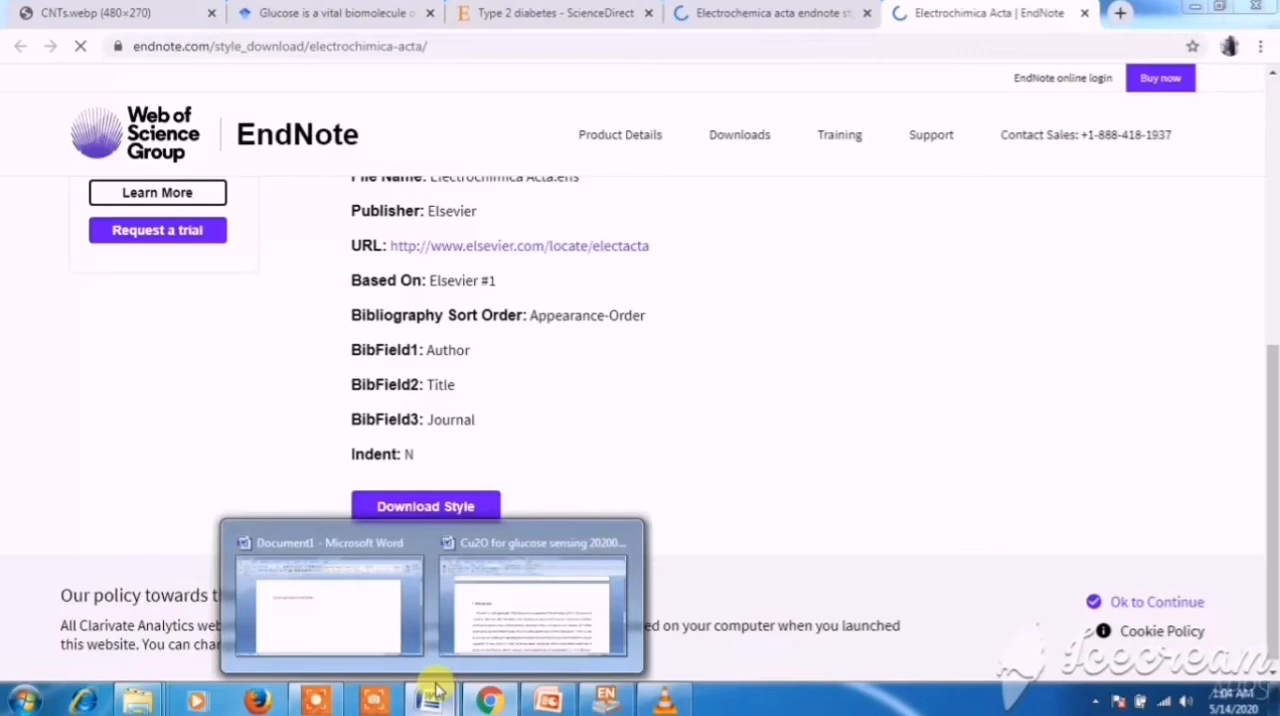
left_click(533, 600)
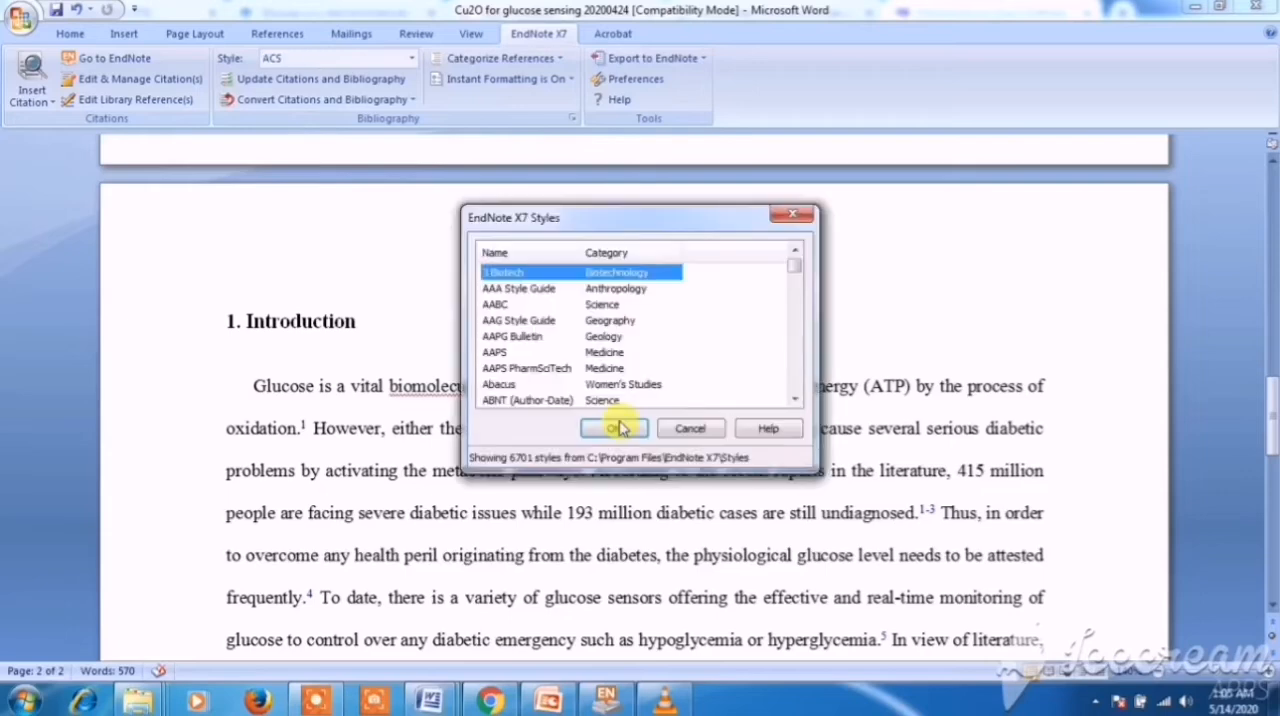
left_click(633, 435)
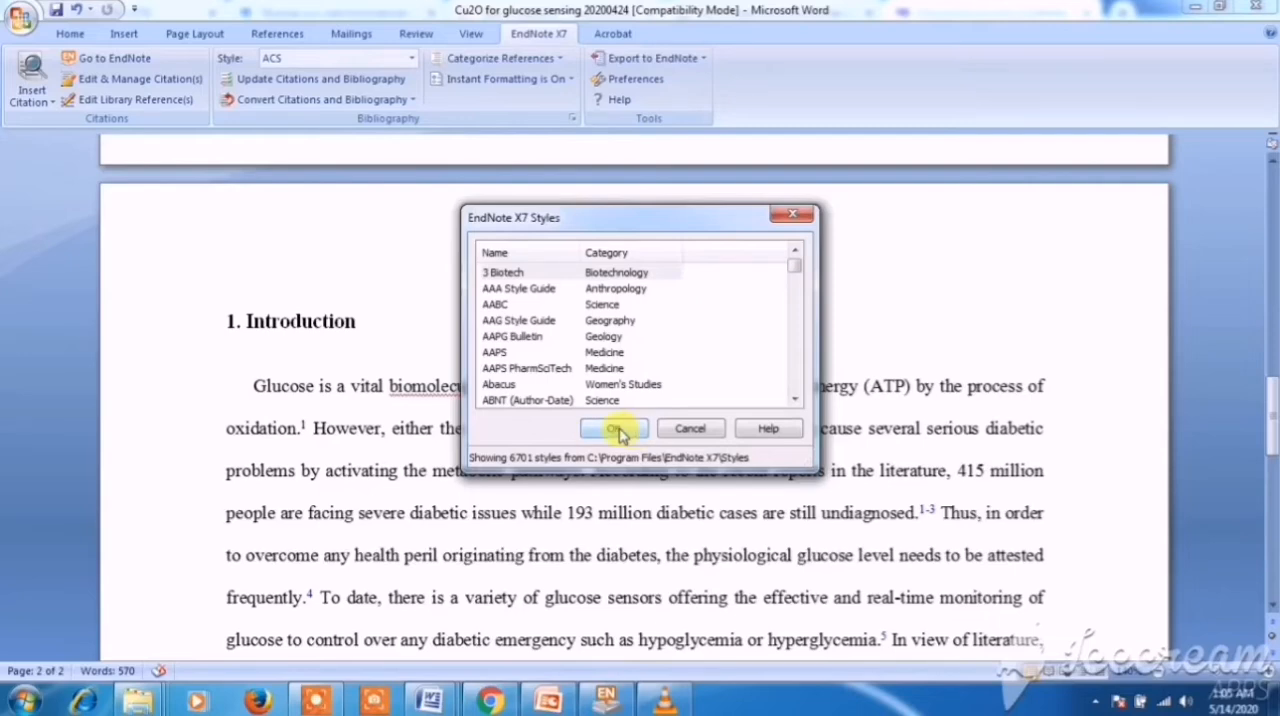
left_click(618, 432)
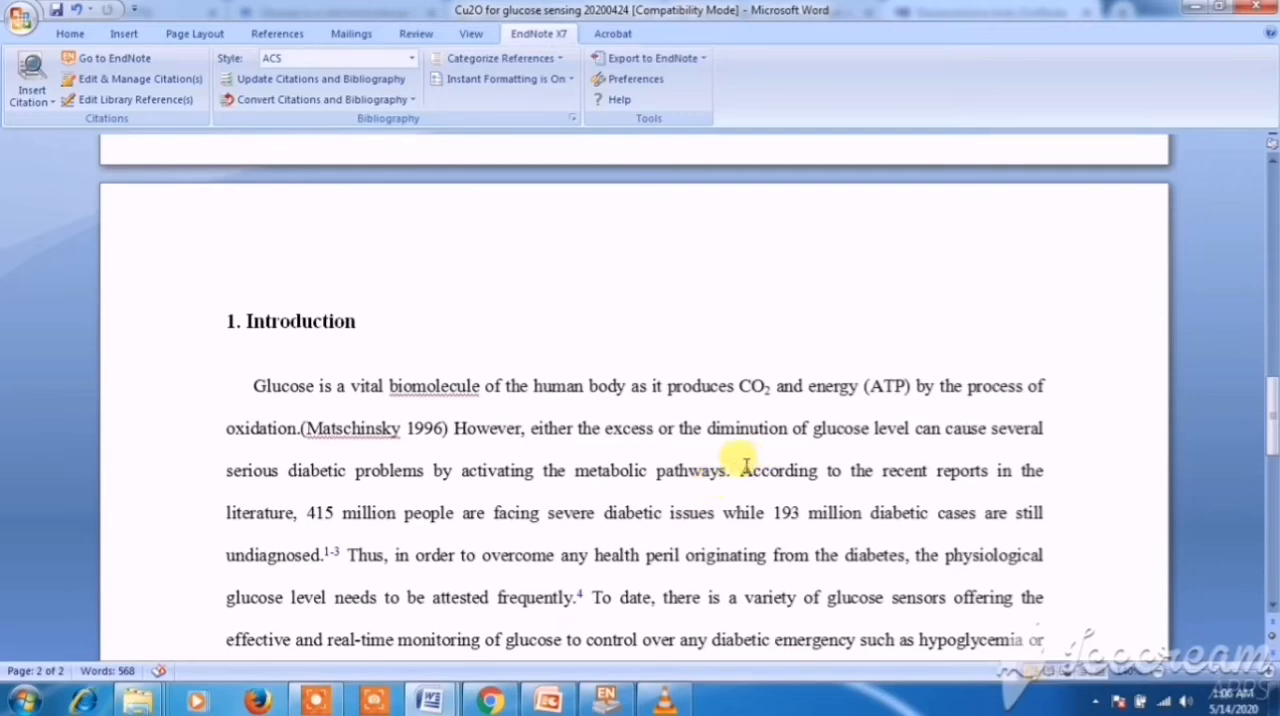
- Examine the Introduction sentence beginning "According to the recent reports in the literature", marking it temporarily
left_click_drag(740, 468, 1040, 514)
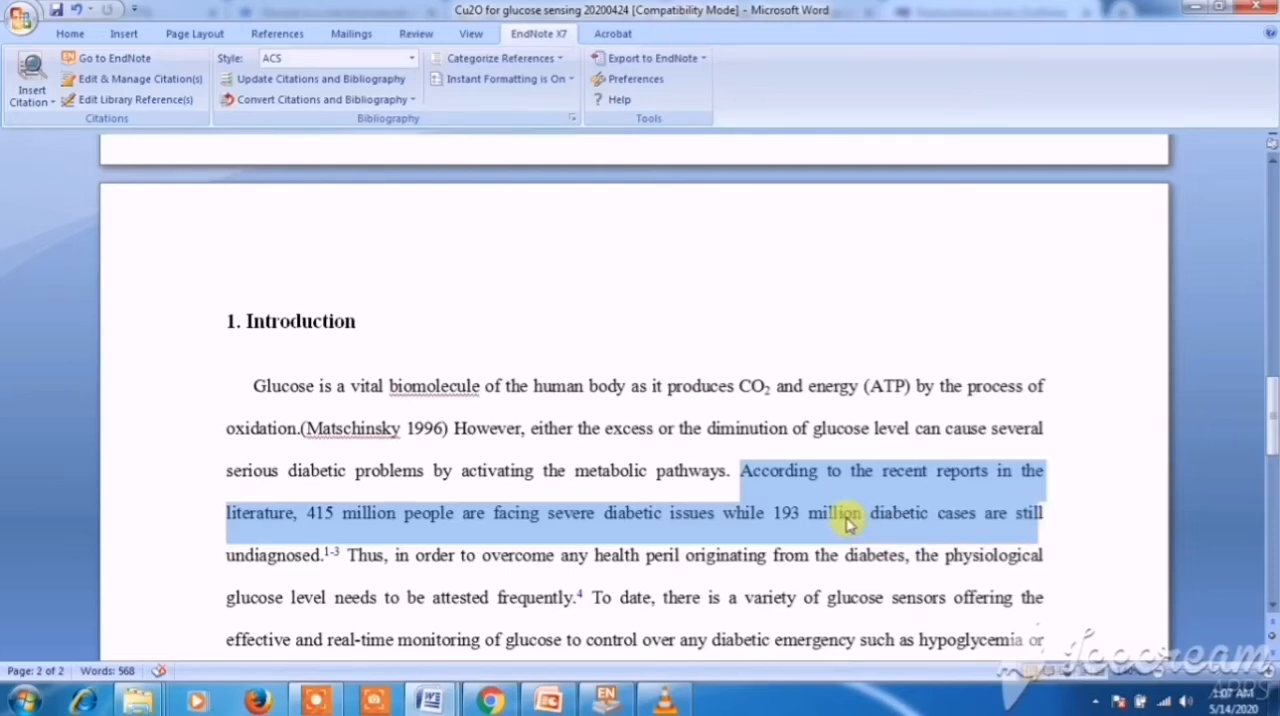
left_click(749, 526)
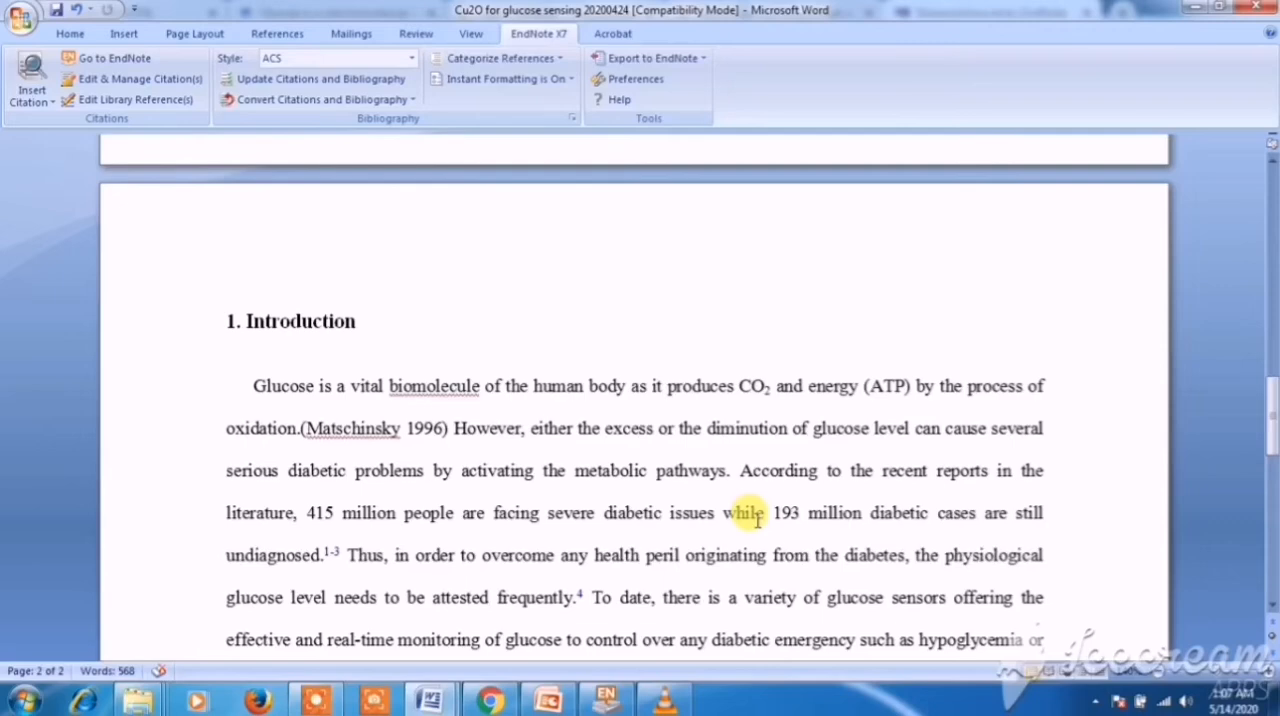
left_click_drag(739, 470, 869, 515)
left_click(745, 513)
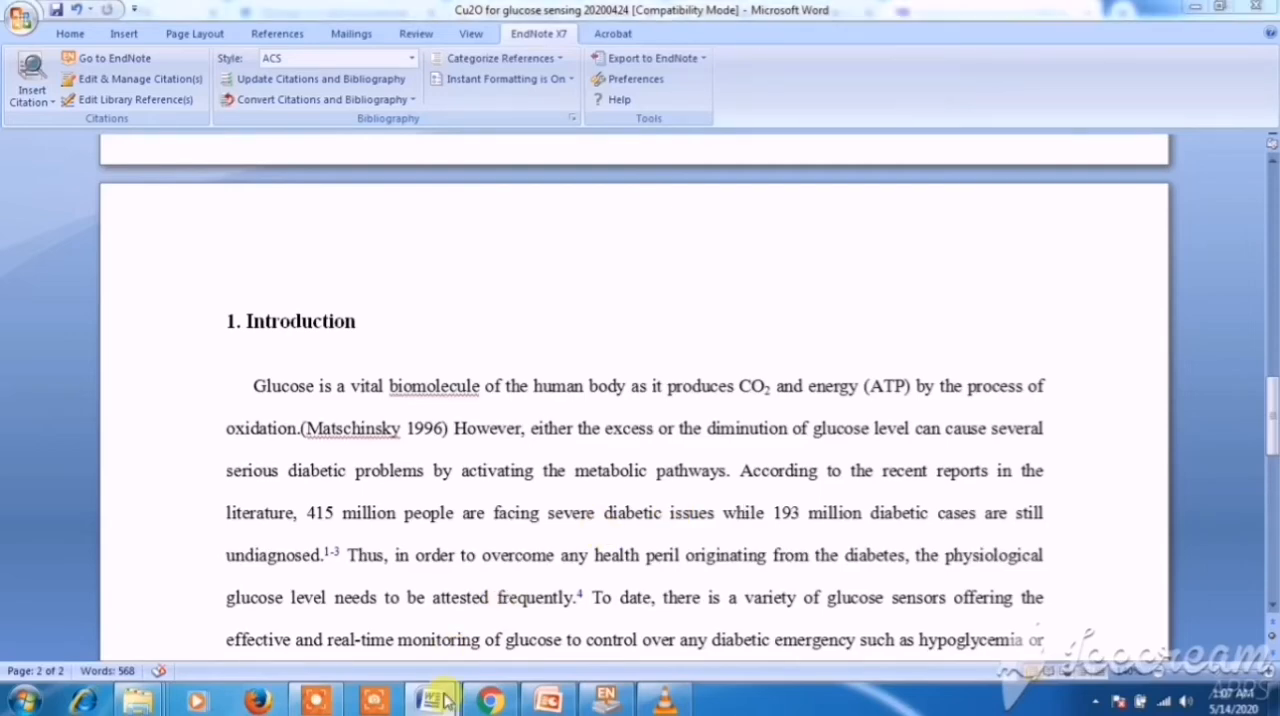
mouse_move(430, 700)
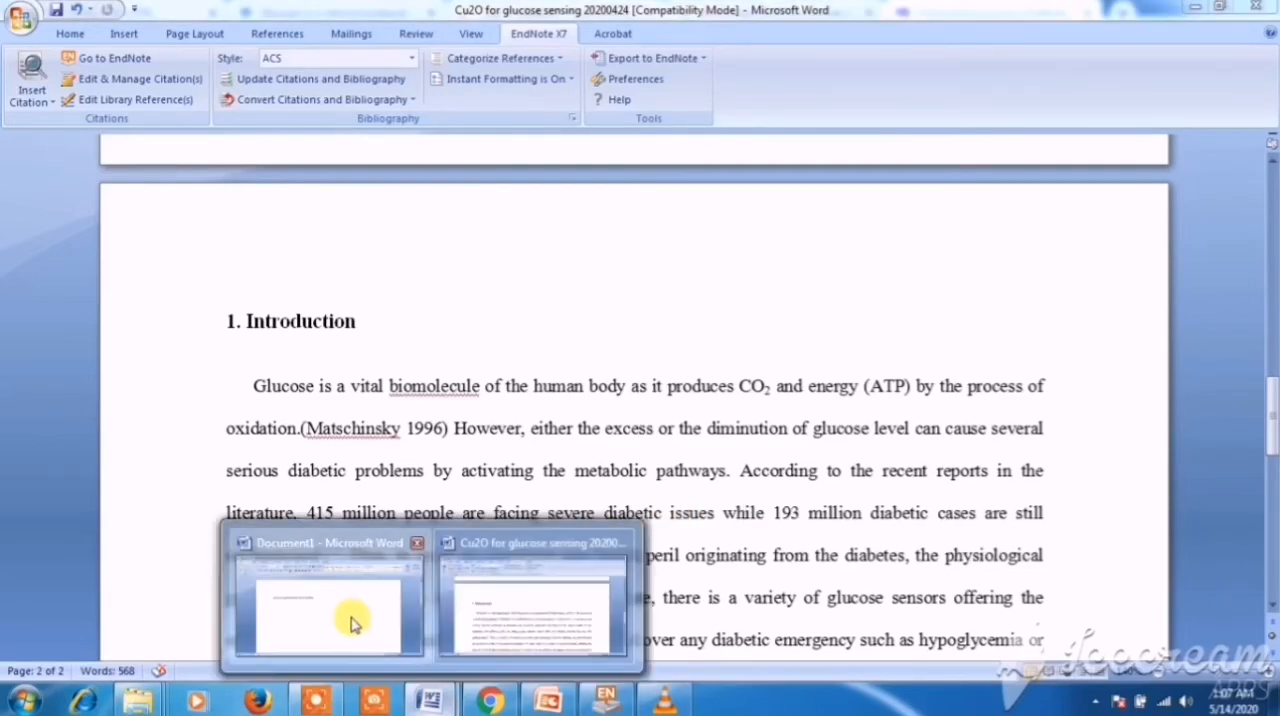
left_click(351, 614)
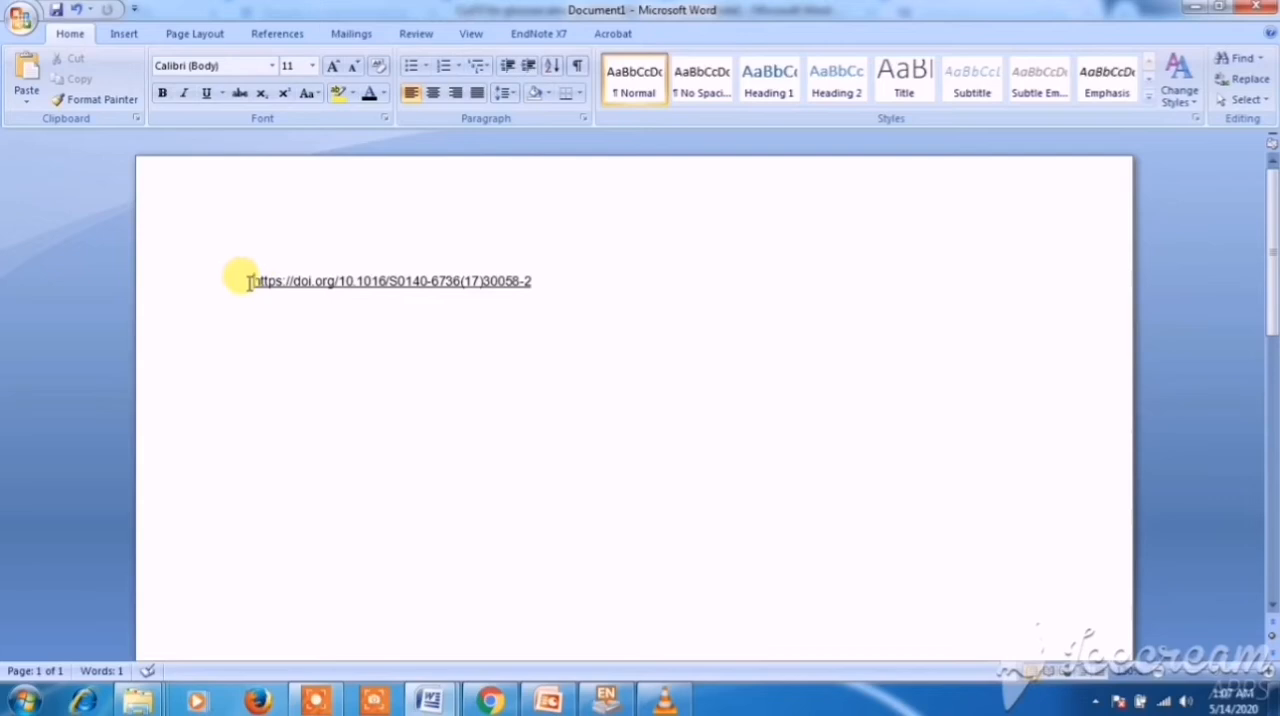
left_click_drag(251, 281, 531, 297)
key("ctrl+c")
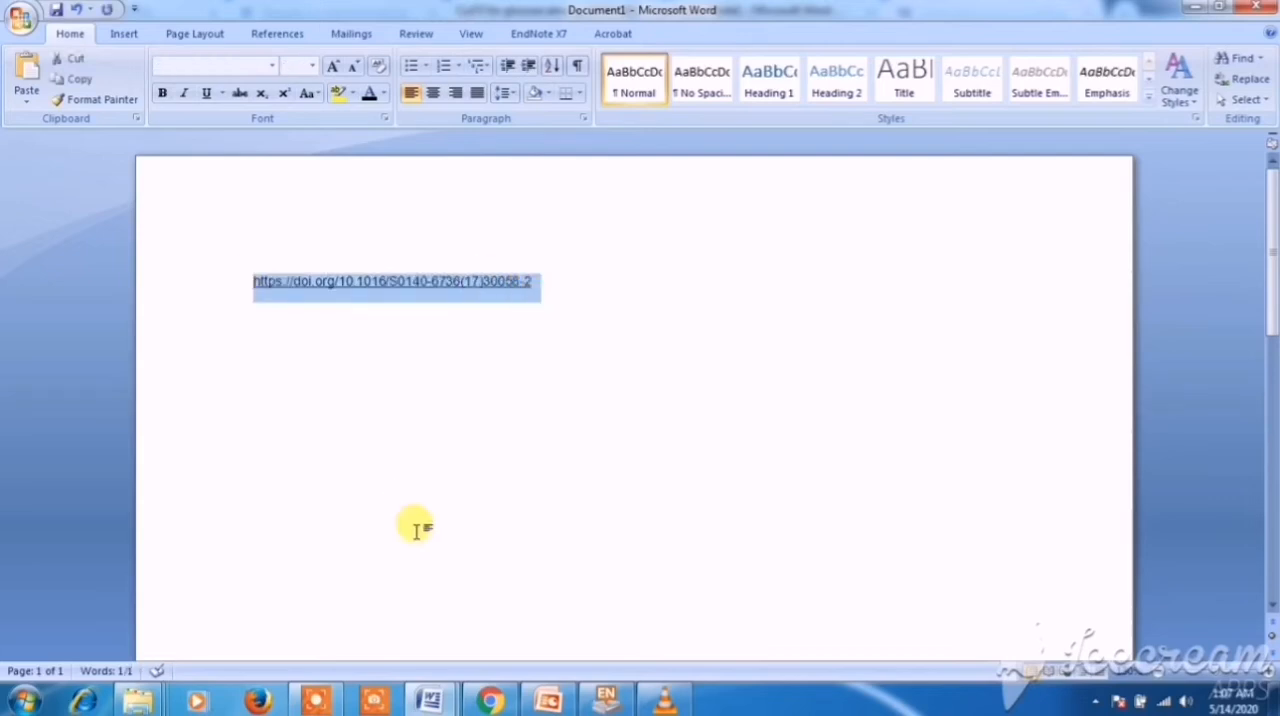
- Switch to Chrome and run a Google search for the copied DOI link in place of the Electrochemica acta endnote style query
left_click(494, 703)
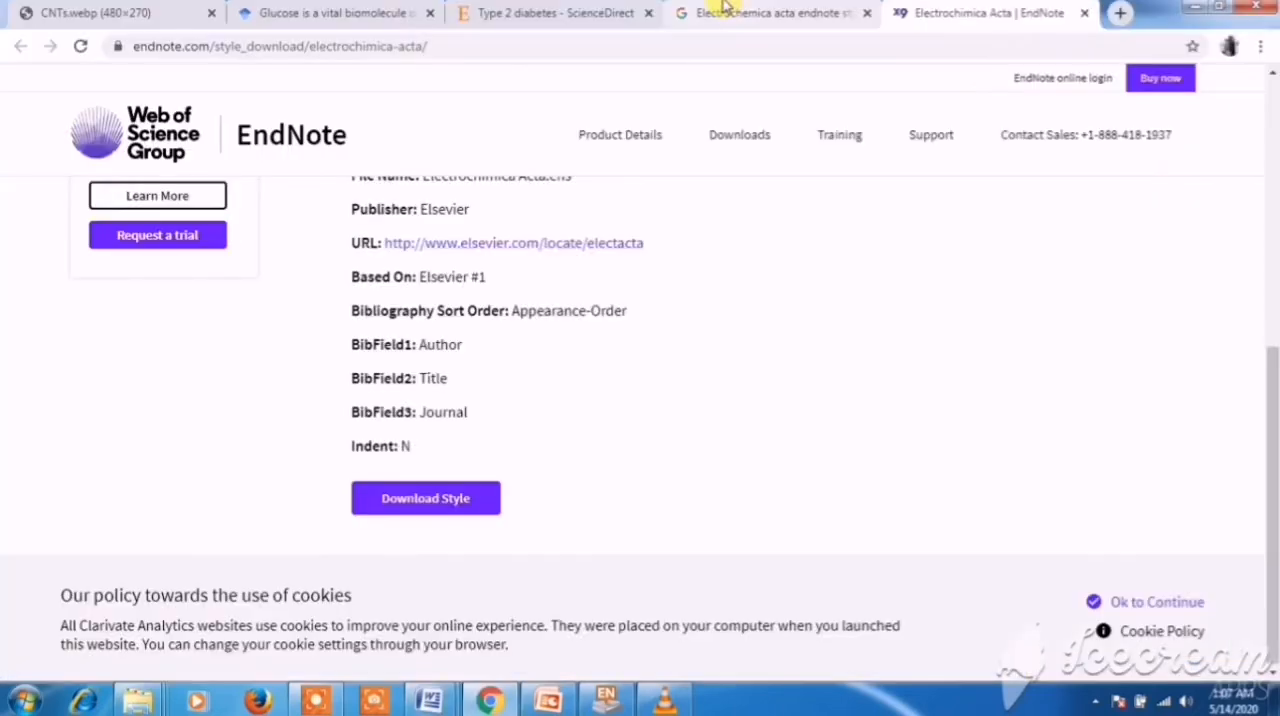
left_click(760, 13)
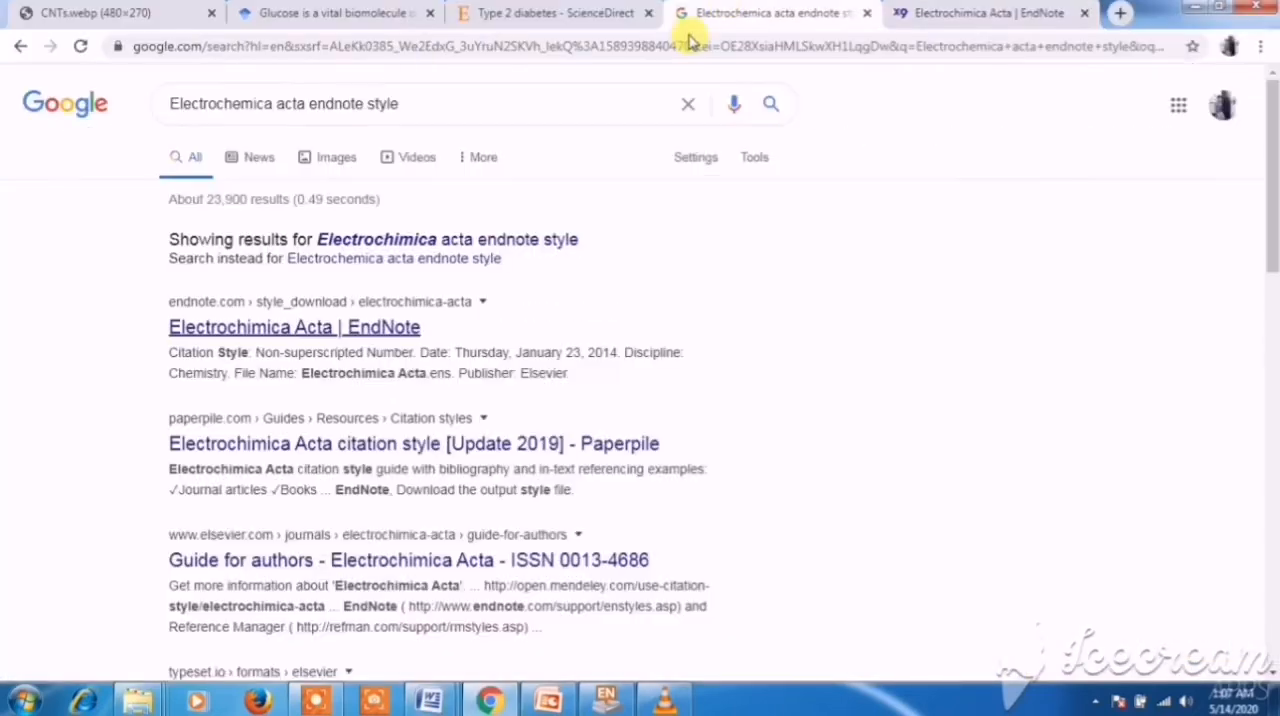
left_click(417, 107)
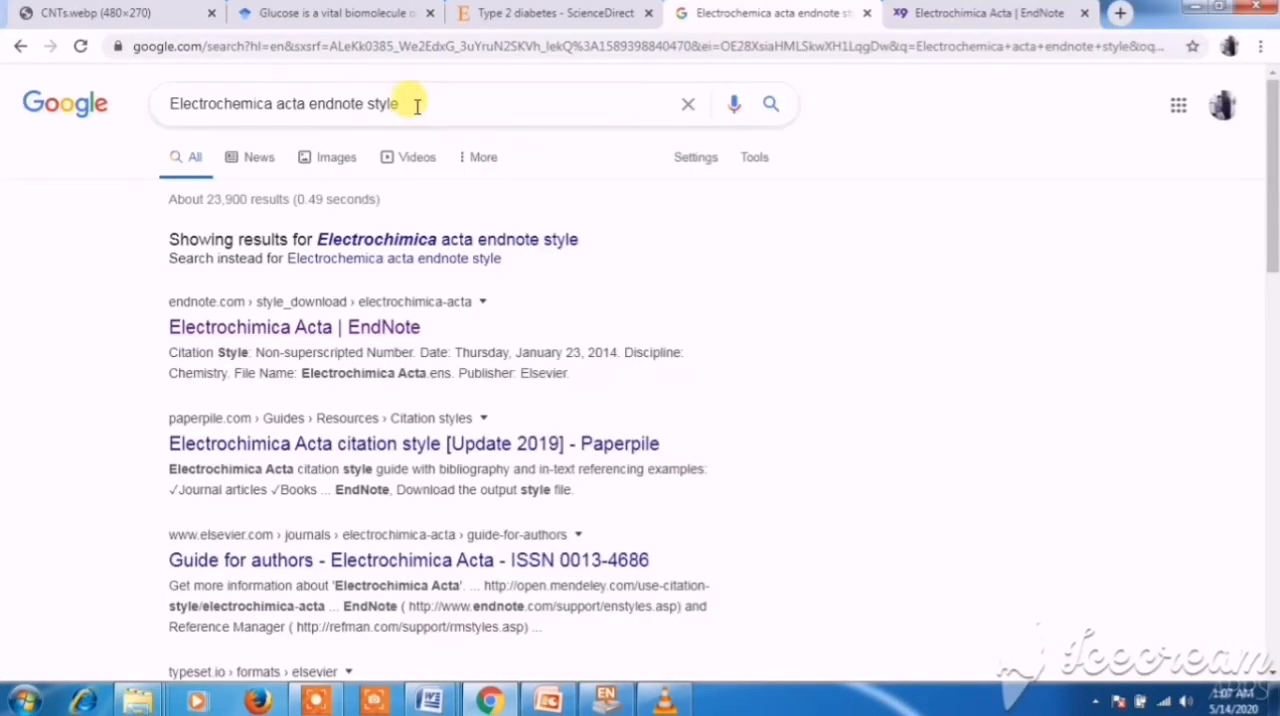
left_click(417, 105)
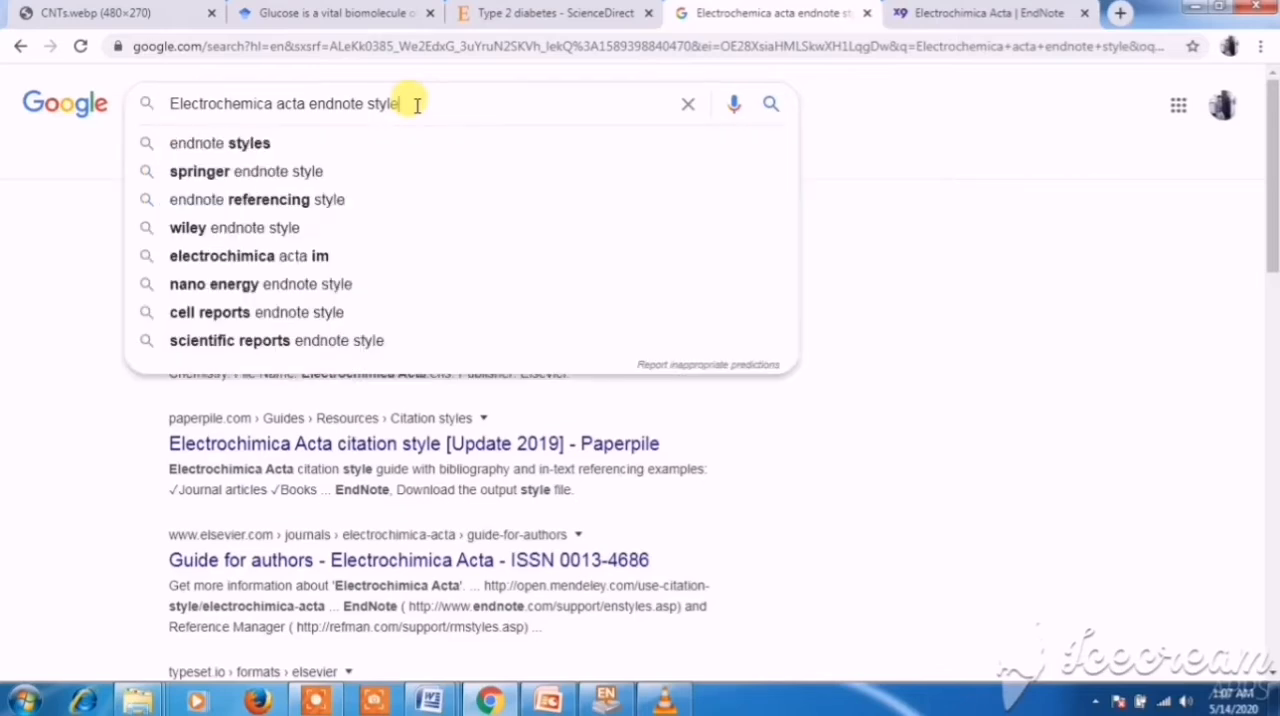
key("ctrl+a")
key("ctrl+v")
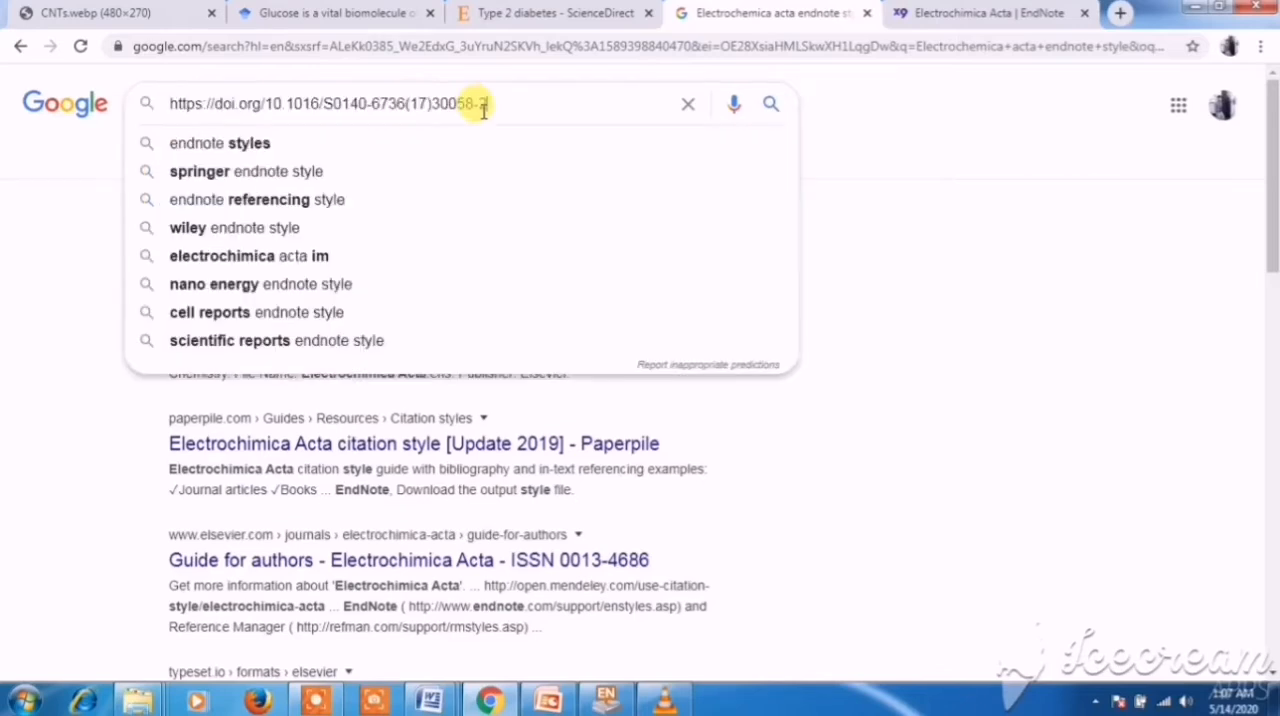
left_click(769, 110)
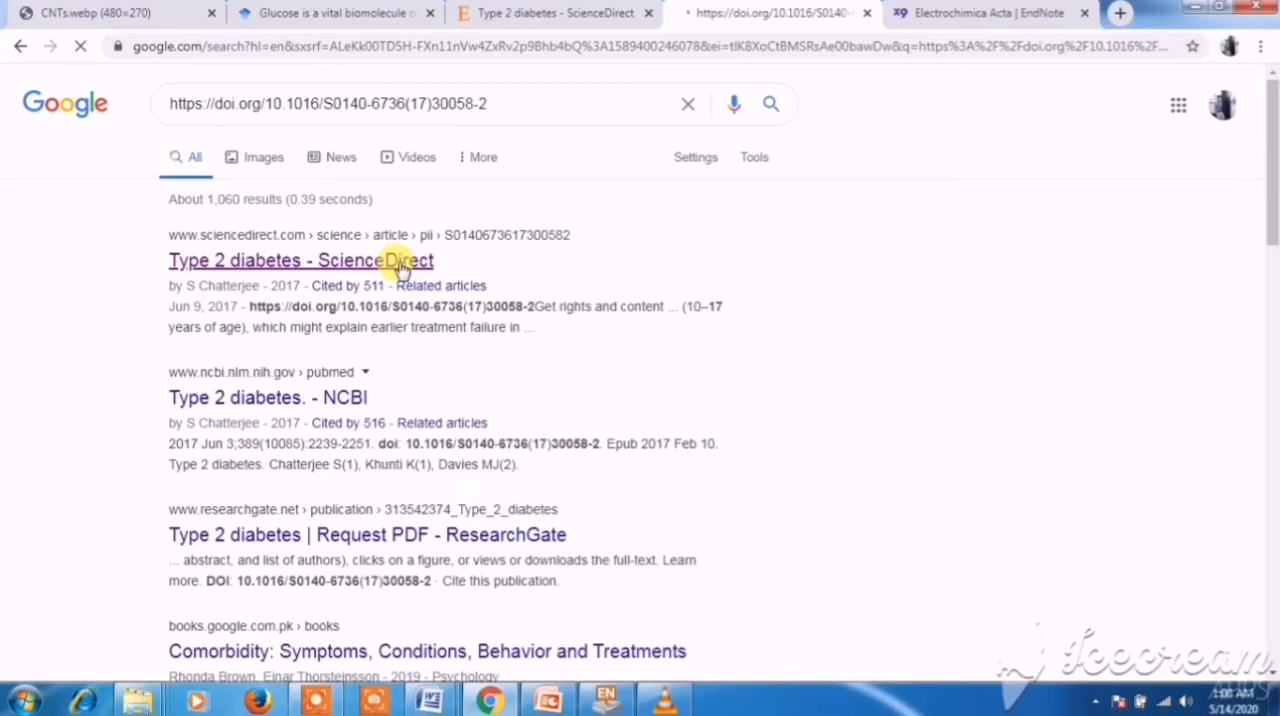
- Open the "Type 2 diabetes - ScienceDirect" result in a new tab and bring up the article page
right_click(330, 263)
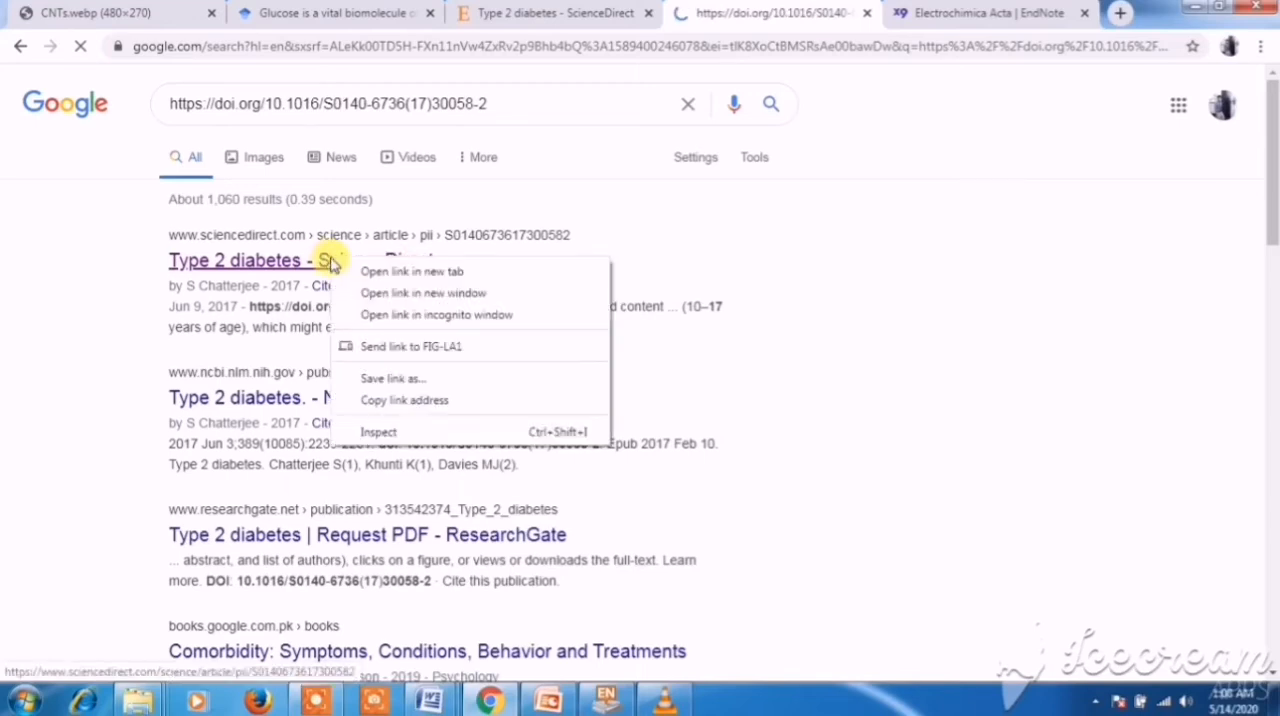
left_click(412, 271)
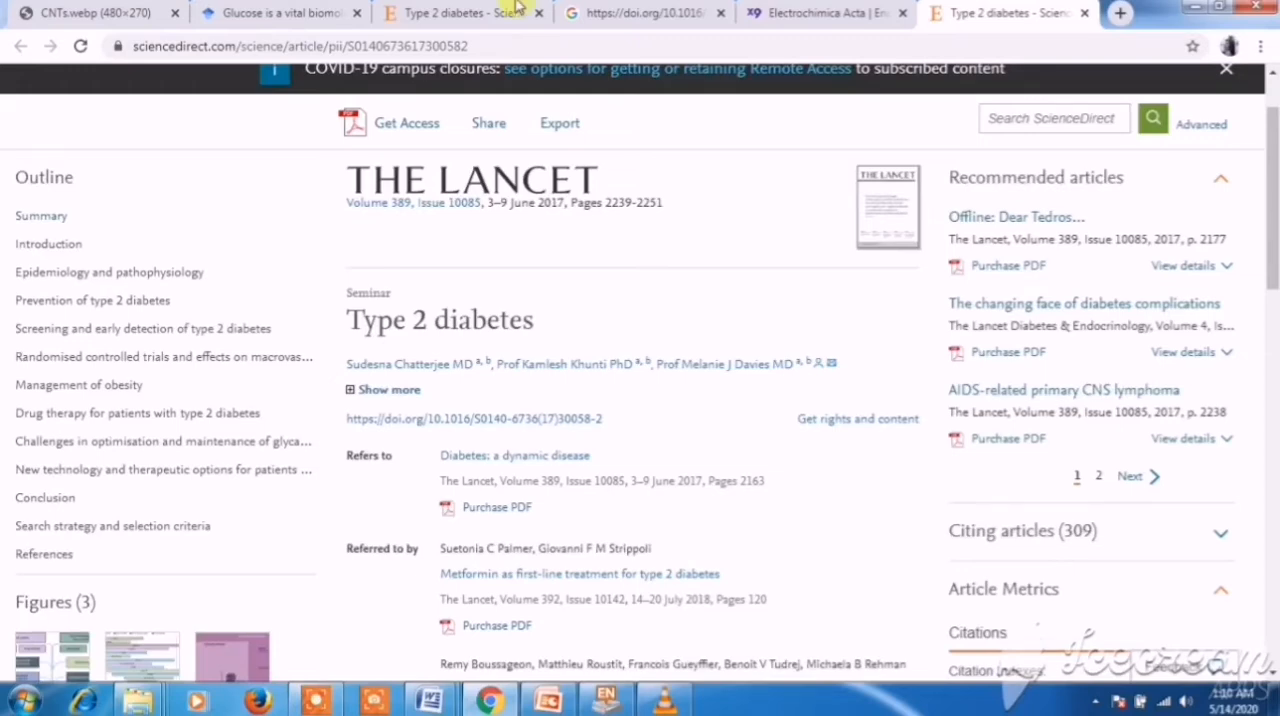
left_click(628, 10)
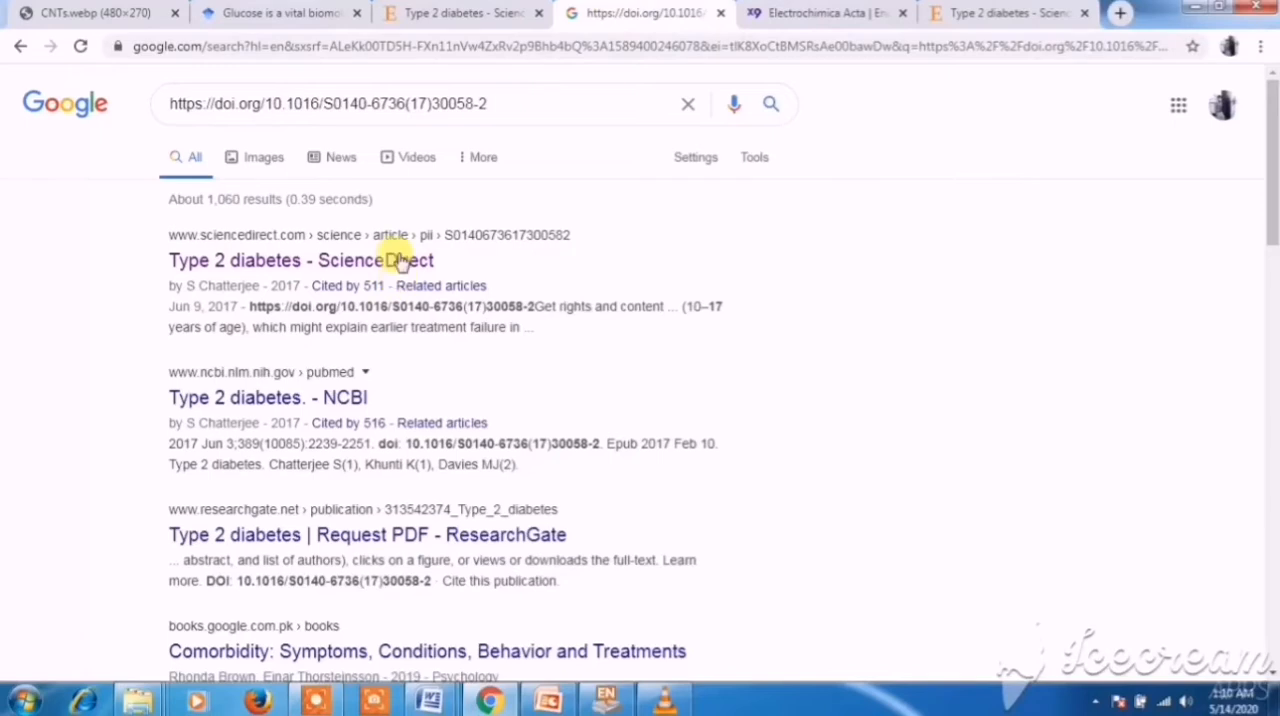
left_click(1008, 12)
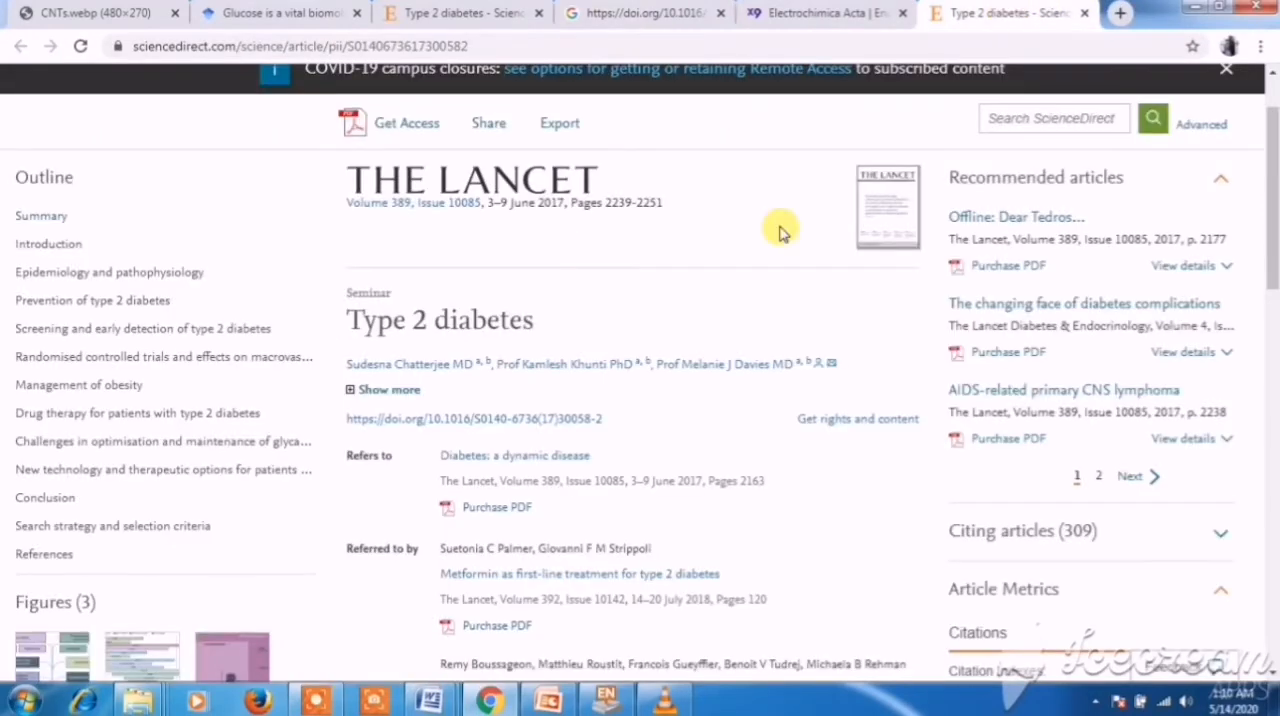
- Export the article's citation to RIS, open the downloaded file in EndNote and select the imported Type 2 diabetes reference
left_click(556, 127)
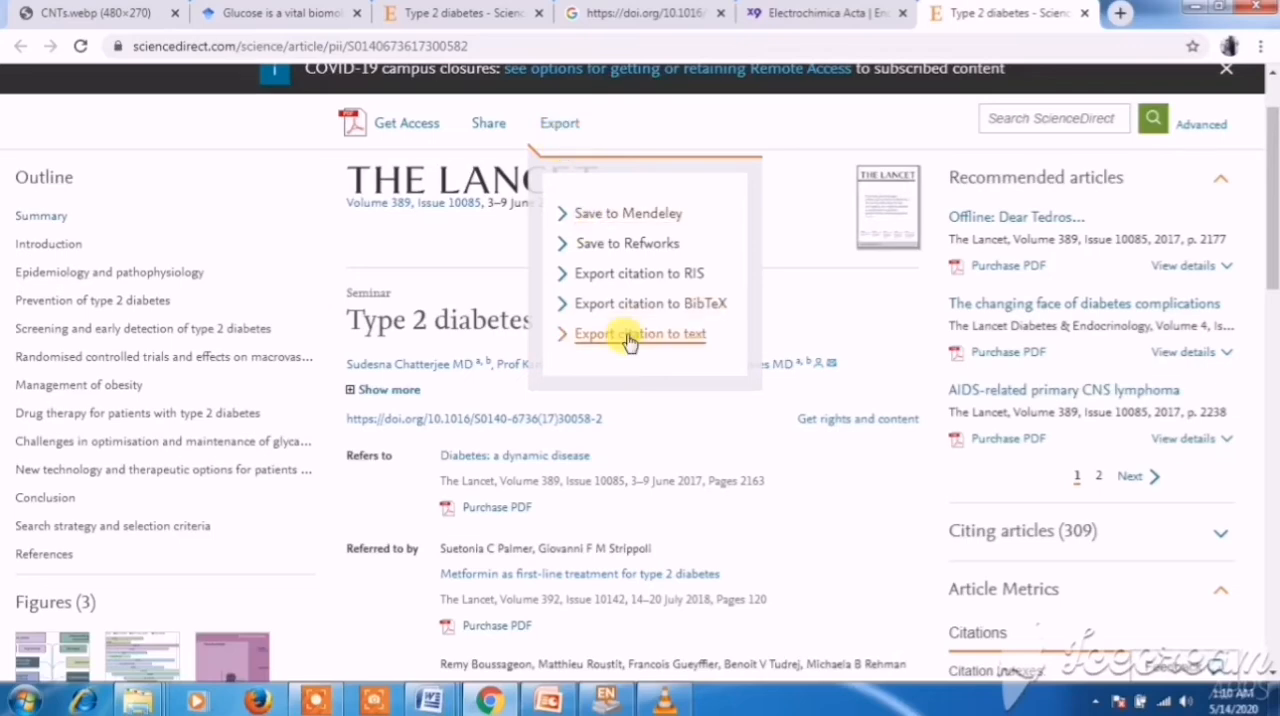
left_click(627, 276)
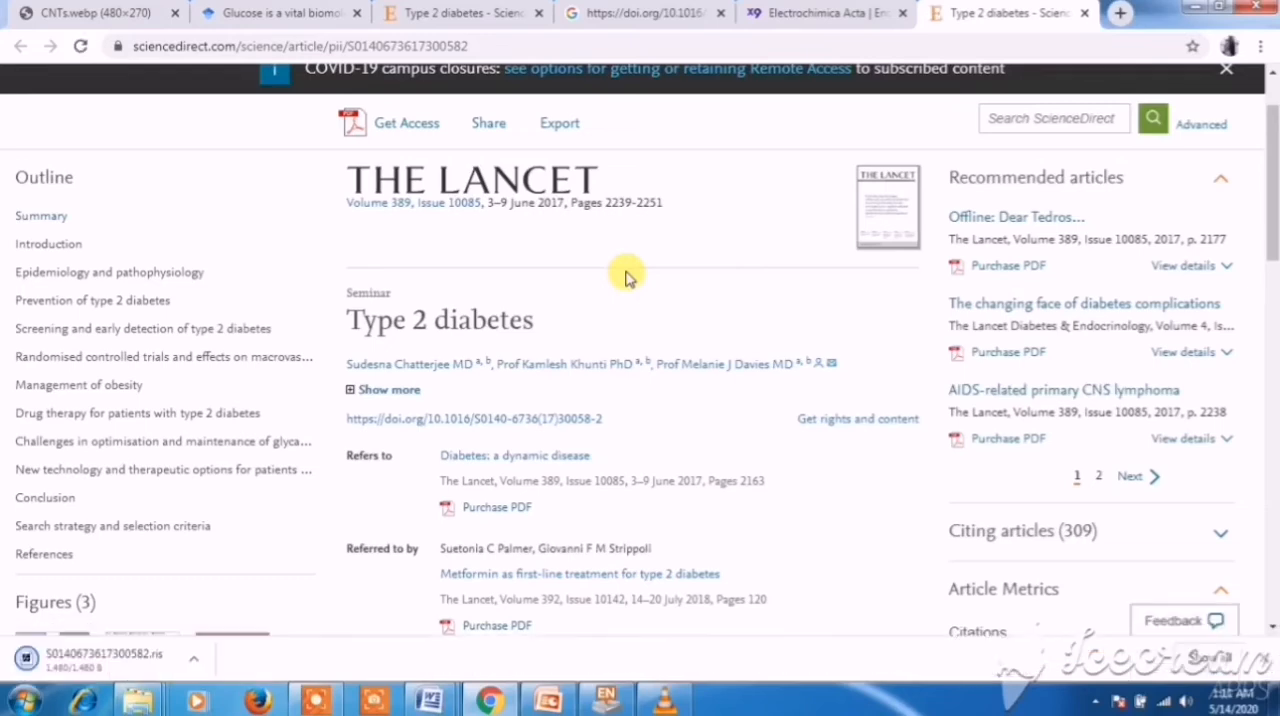
left_click(196, 662)
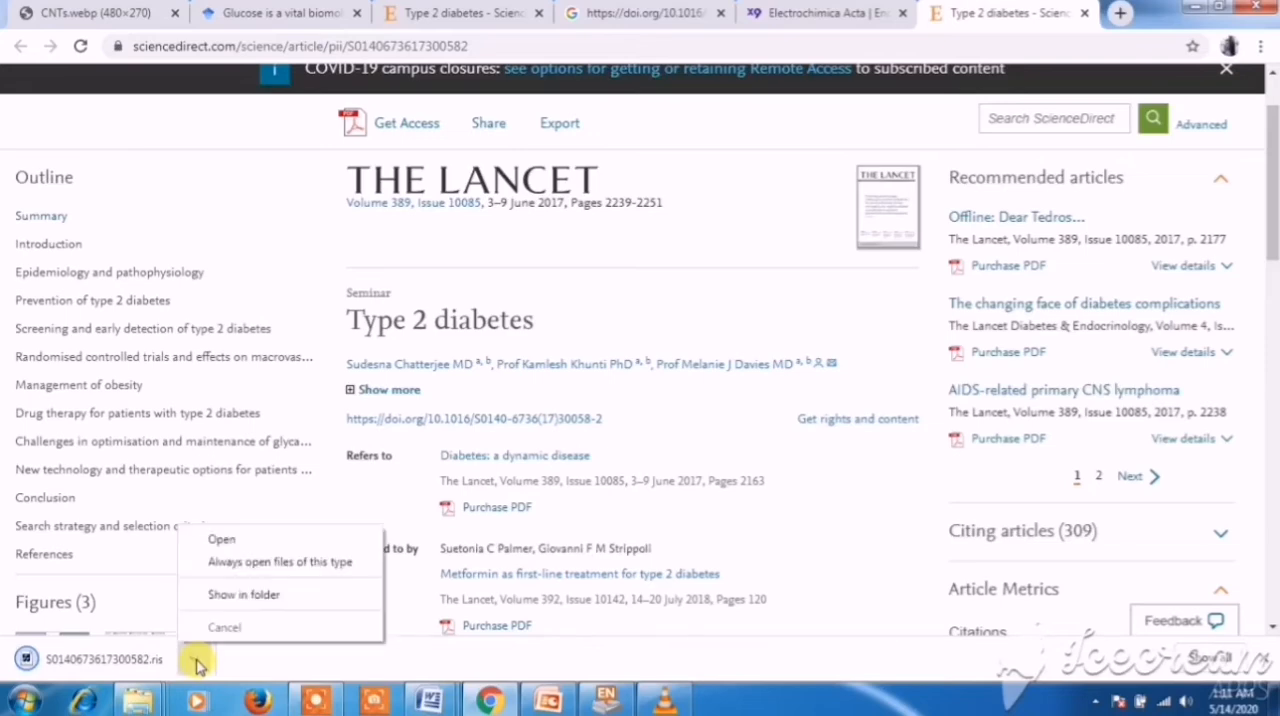
left_click(222, 540)
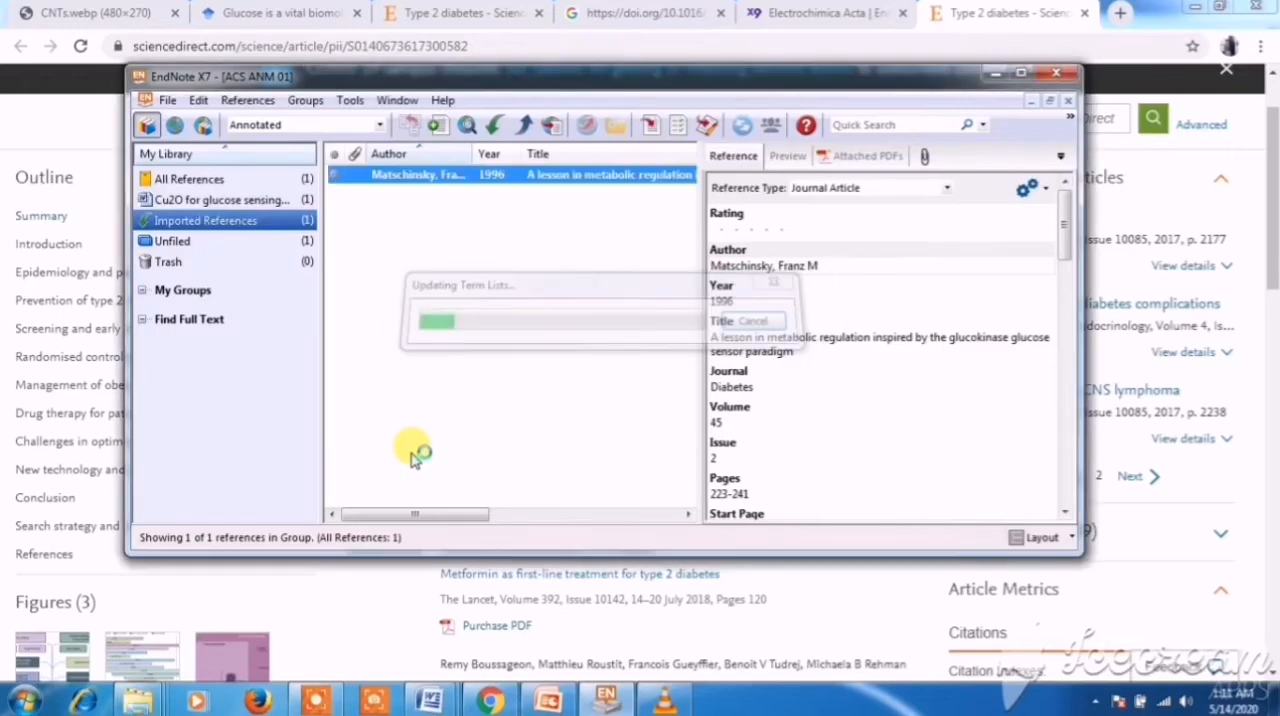
left_click(479, 203)
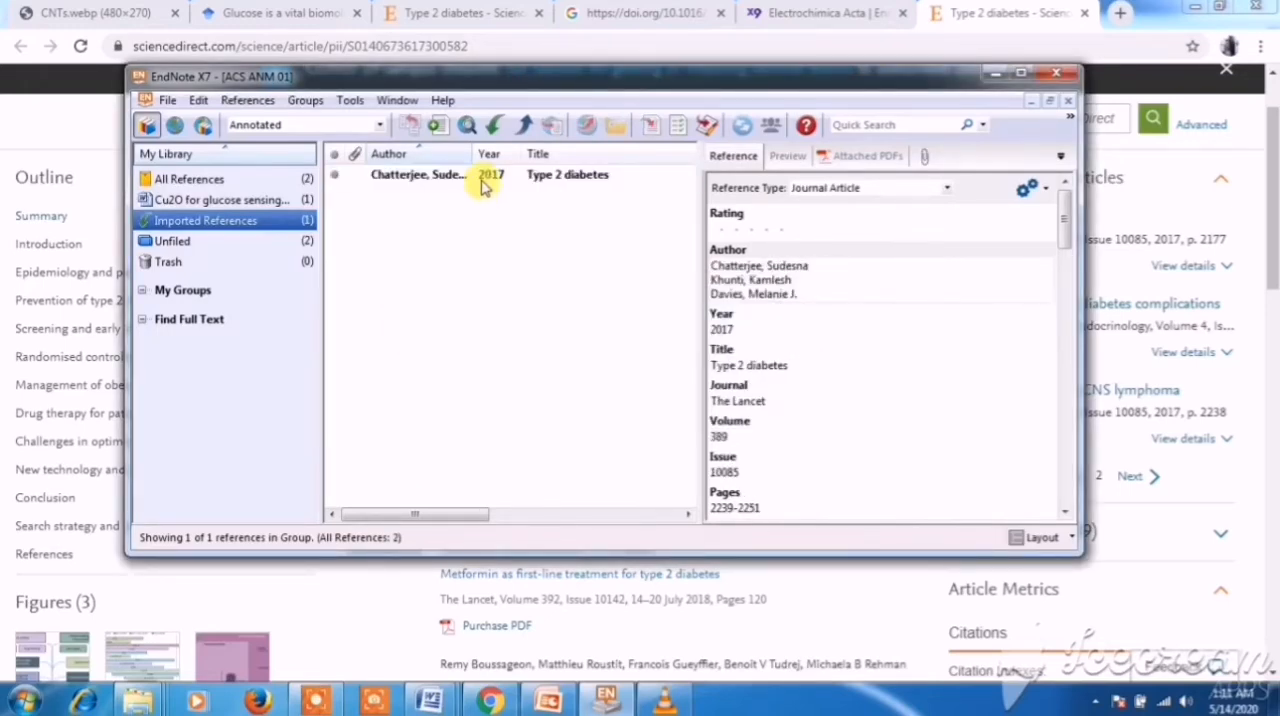
left_click(481, 186)
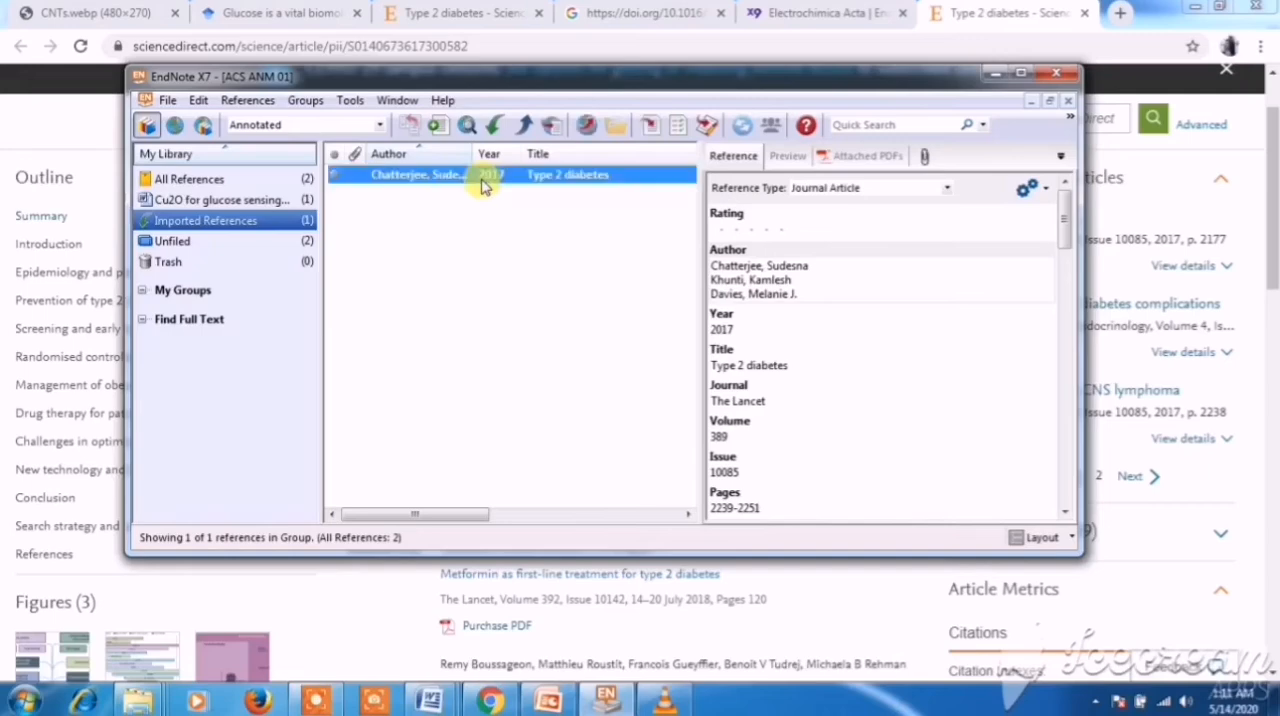
- Return to the glucose sensing document in Word and delete the superscript 1-3 citation after "undiagnosed." in the Introduction
left_click(430, 700)
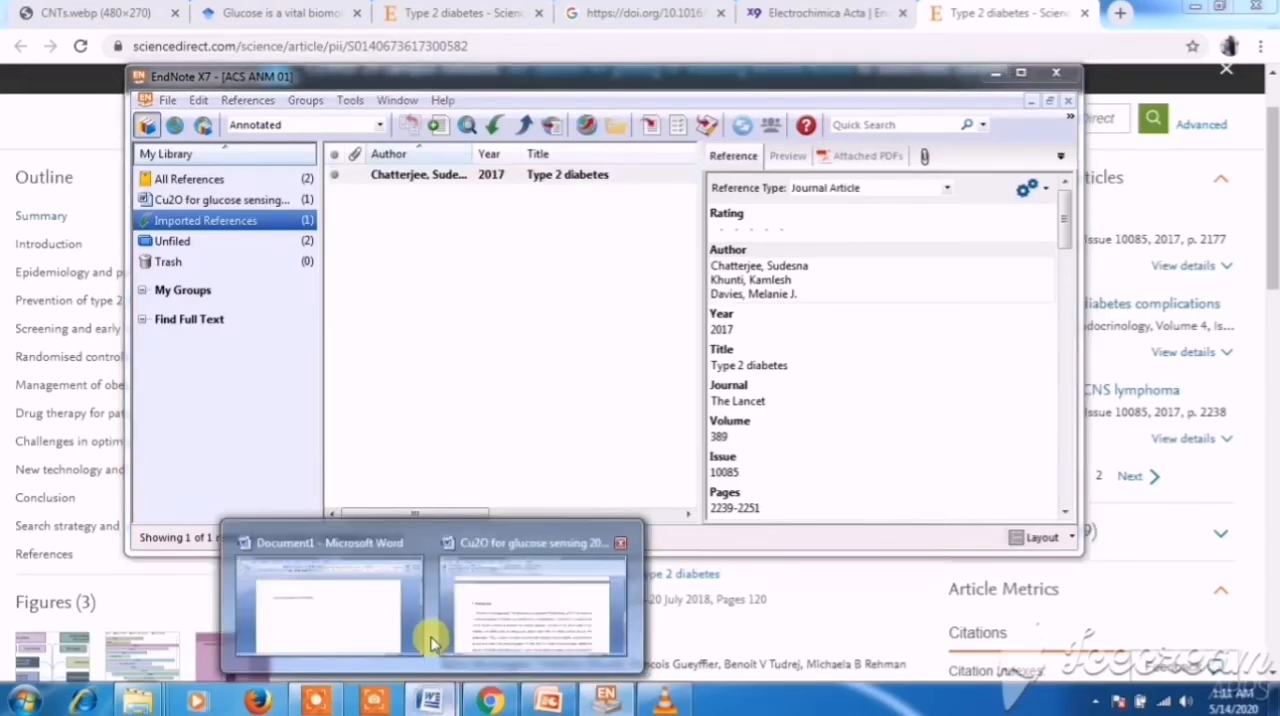
left_click(493, 598)
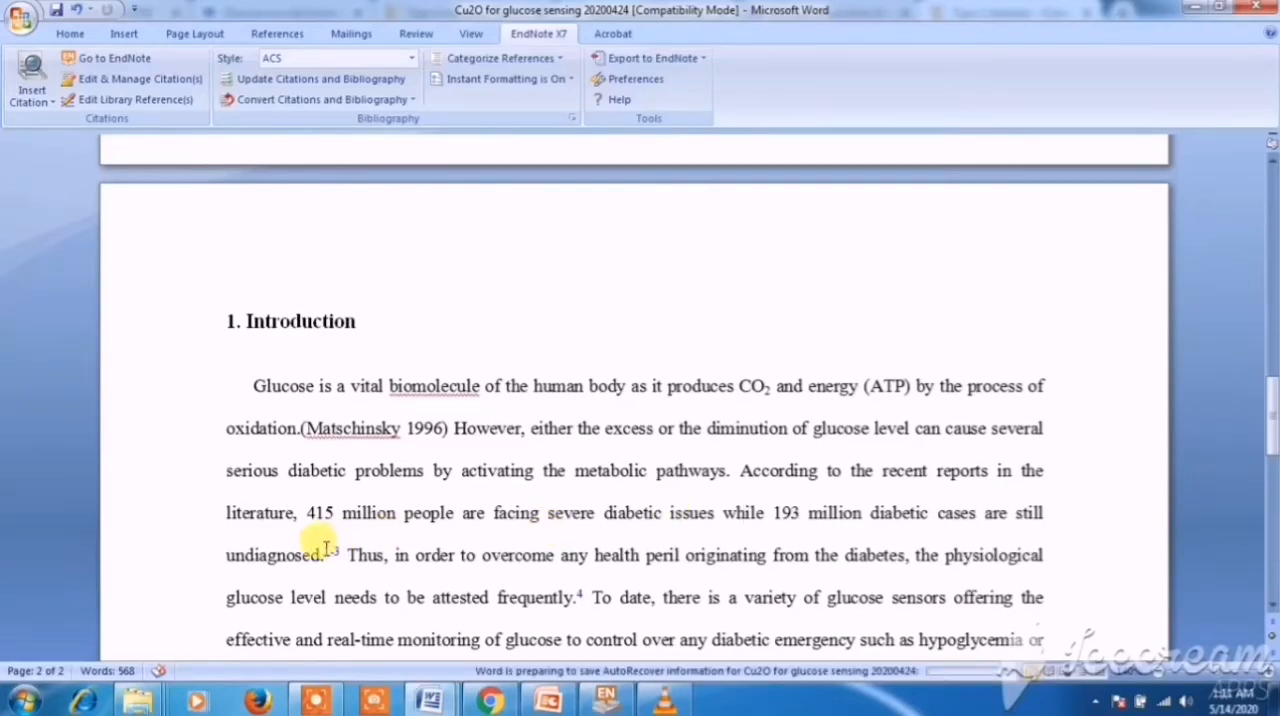
left_click(331, 549)
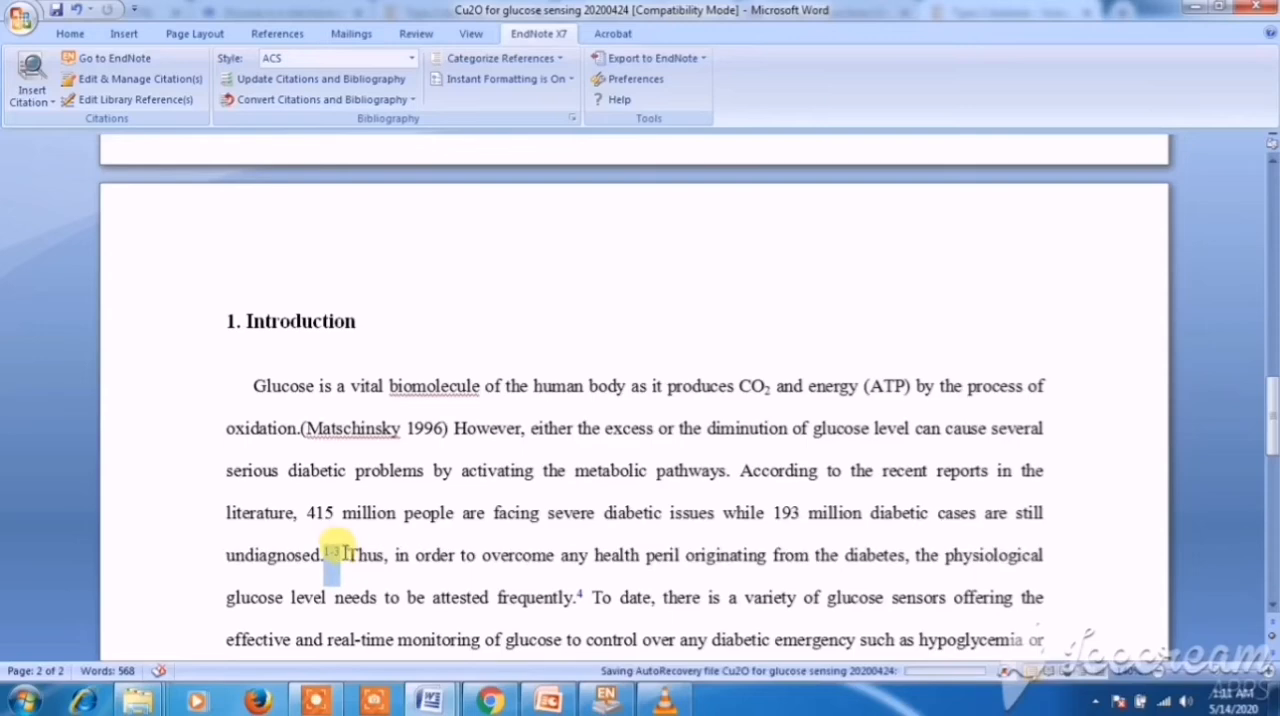
mouse_move(430, 700)
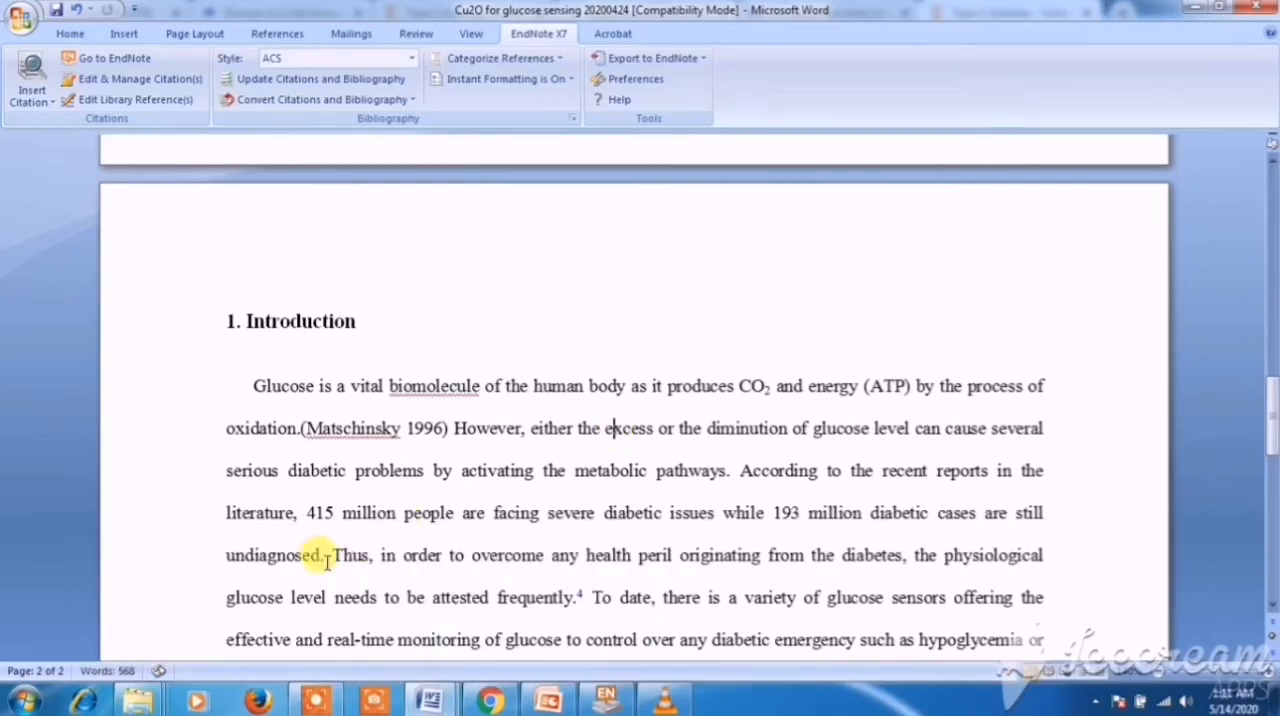
- Insert the reference selected in EndNote as a citation directly after "undiagnosed." in the Introduction
left_click(326, 558)
left_click(33, 104)
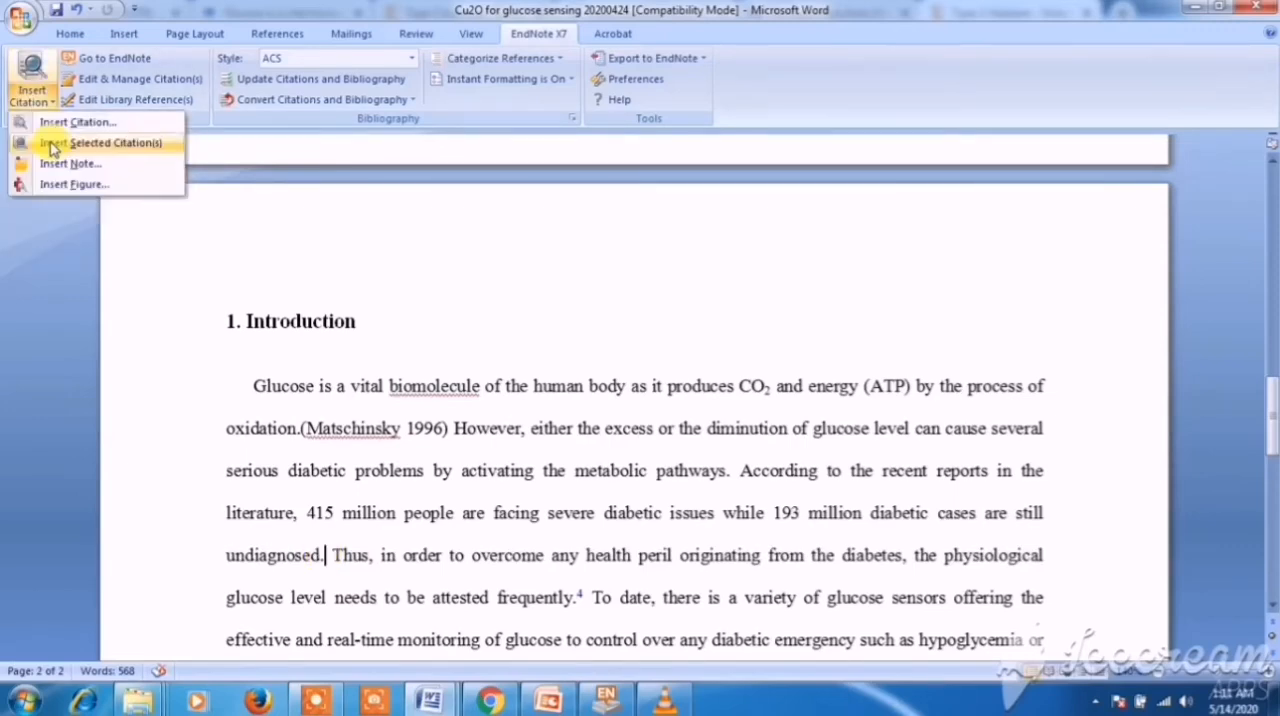
left_click(52, 146)
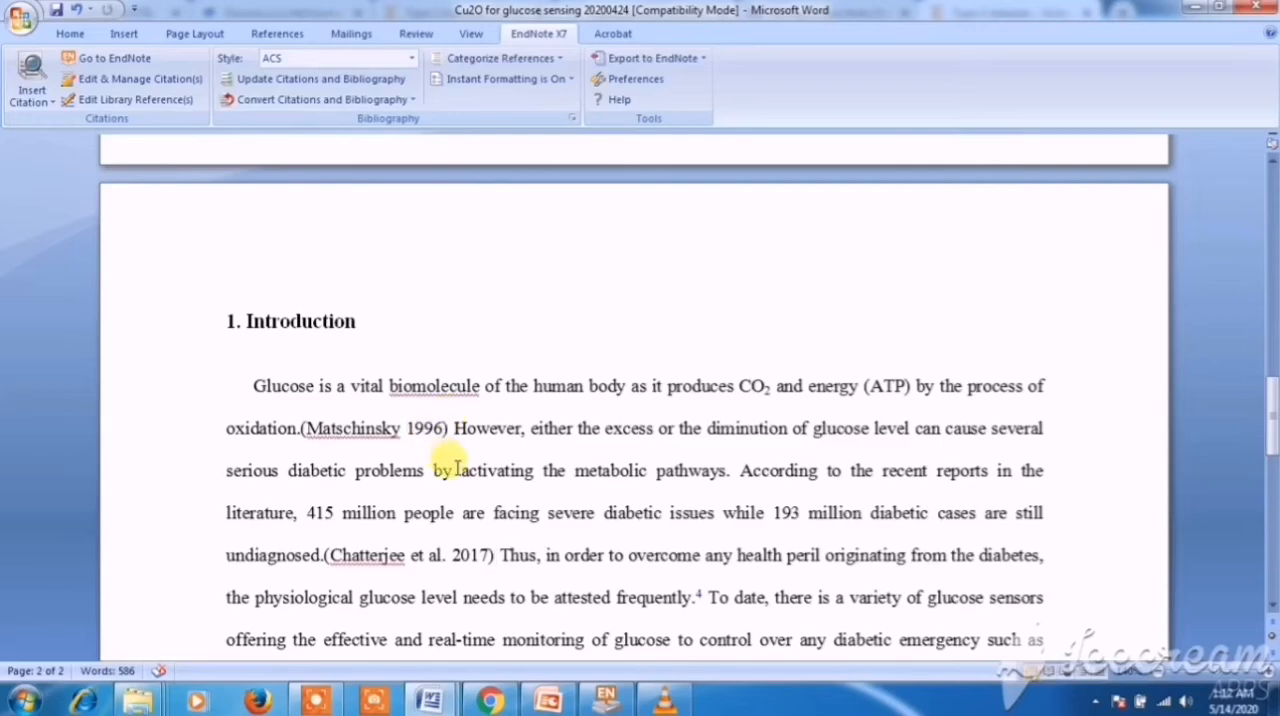
- Examine the bibliography entries at the document's end and the two EndNote in-text citations in the Introduction
scroll(457, 468, "down", 10)
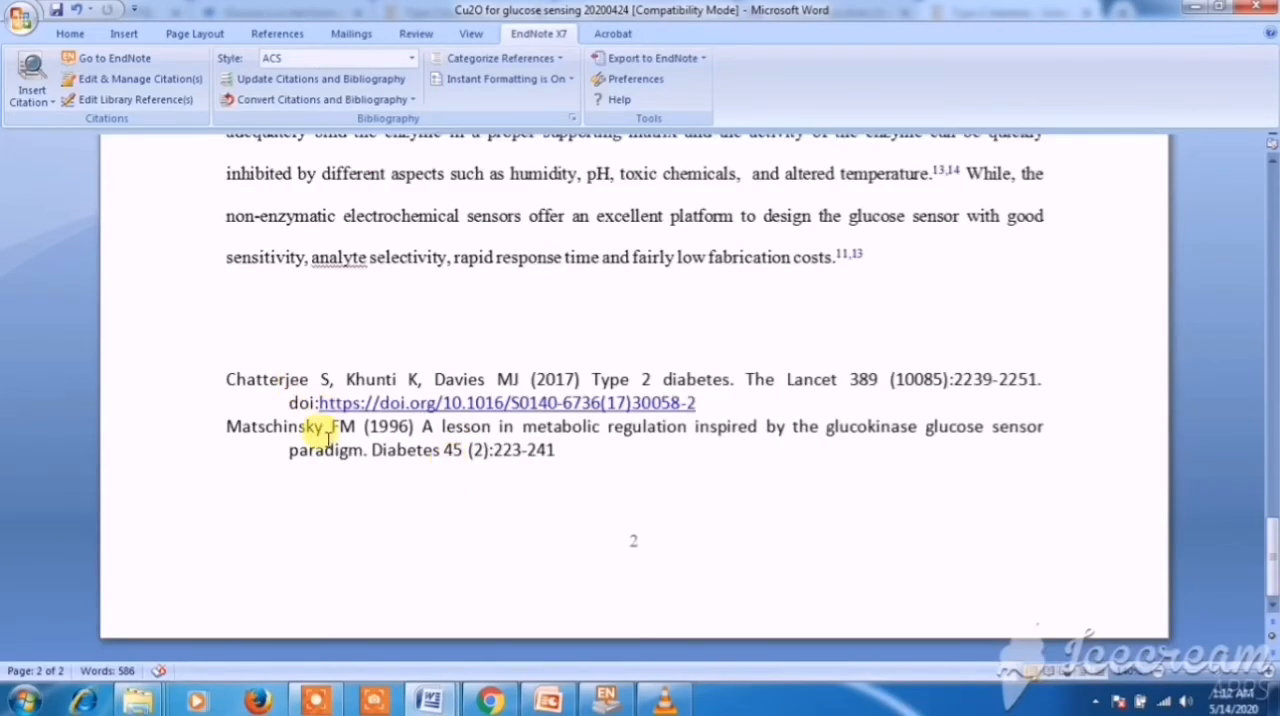
left_click(327, 440)
left_click(634, 489)
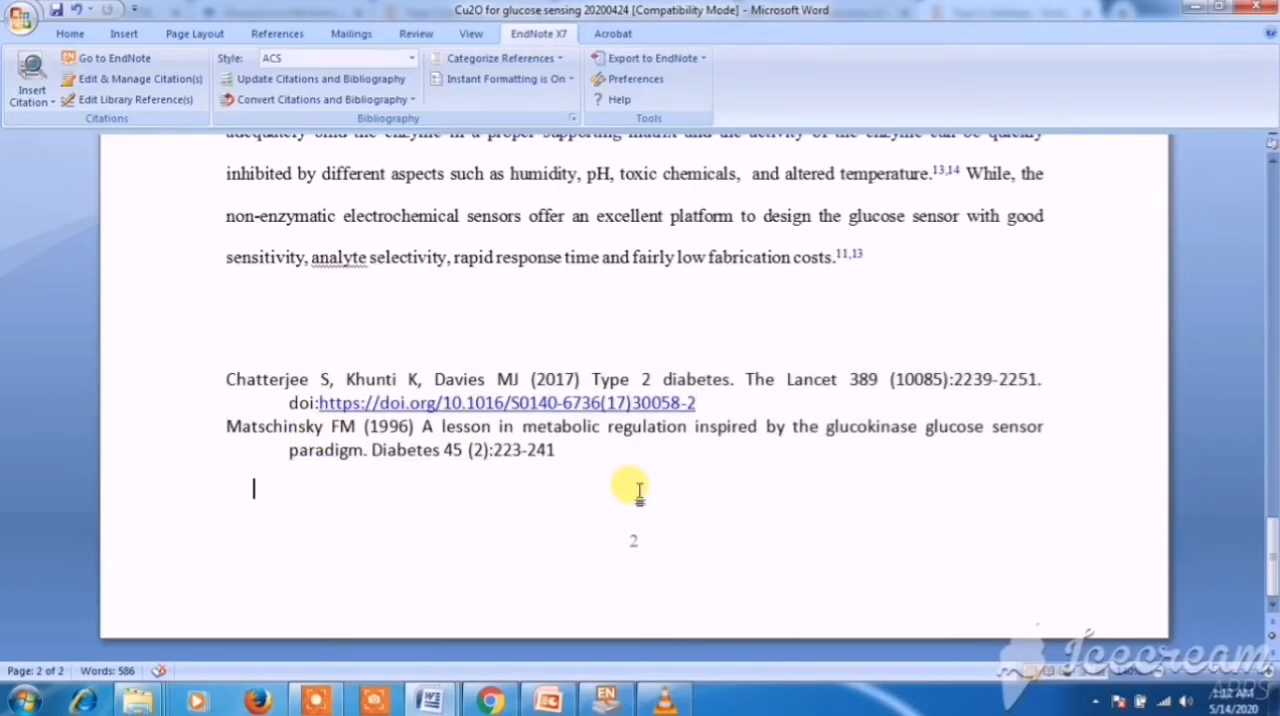
scroll(507, 452, "up", 3)
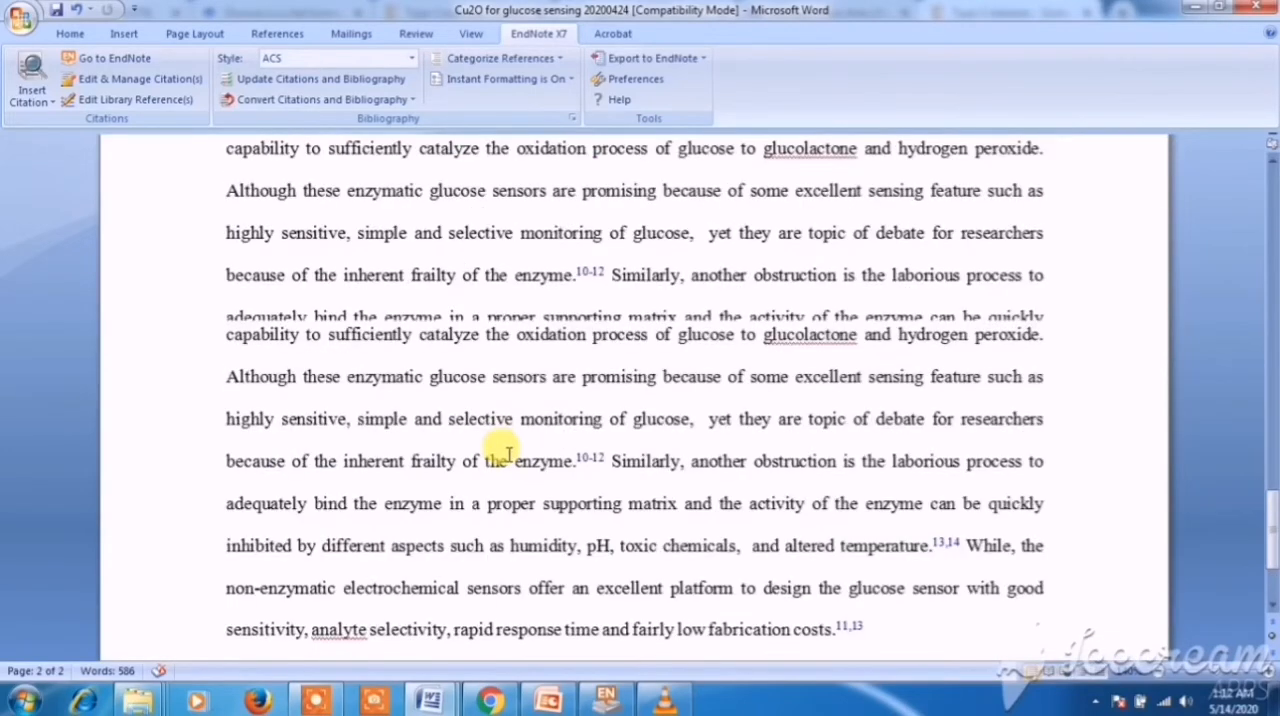
scroll(508, 453, "up", 5)
scroll(464, 421, "down", 2)
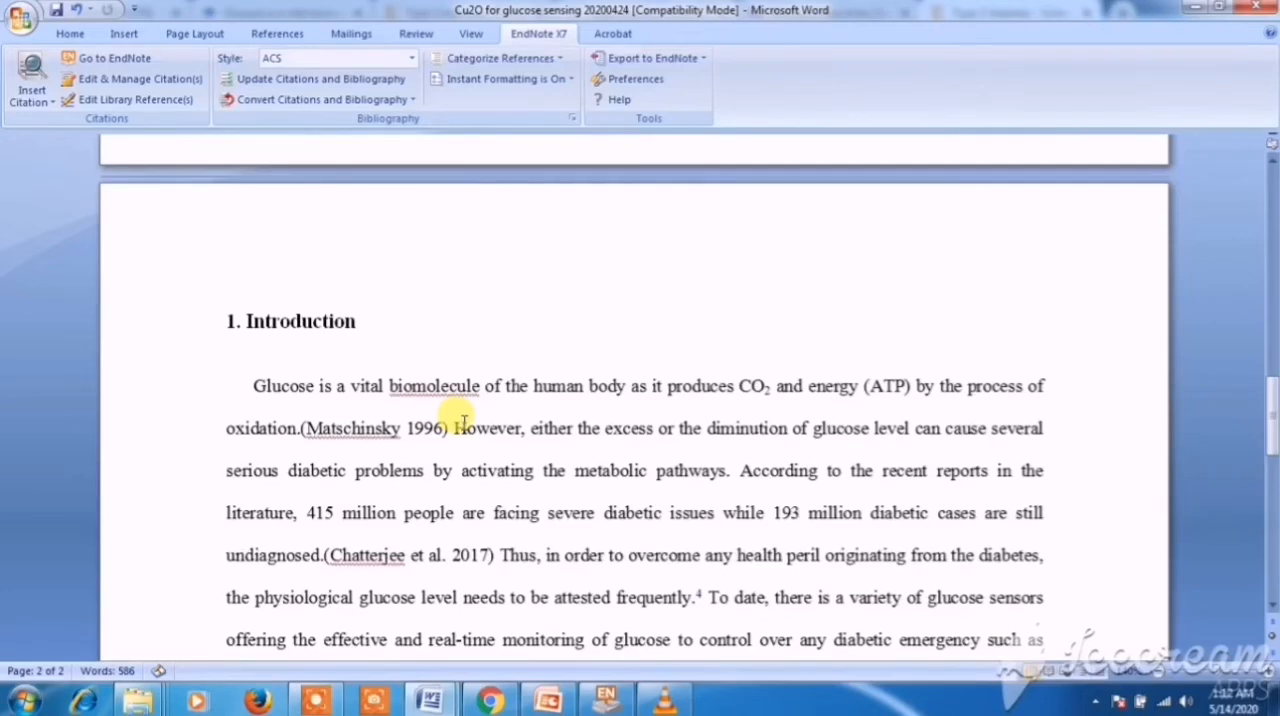
scroll(464, 421, "down", 2)
left_click(385, 310)
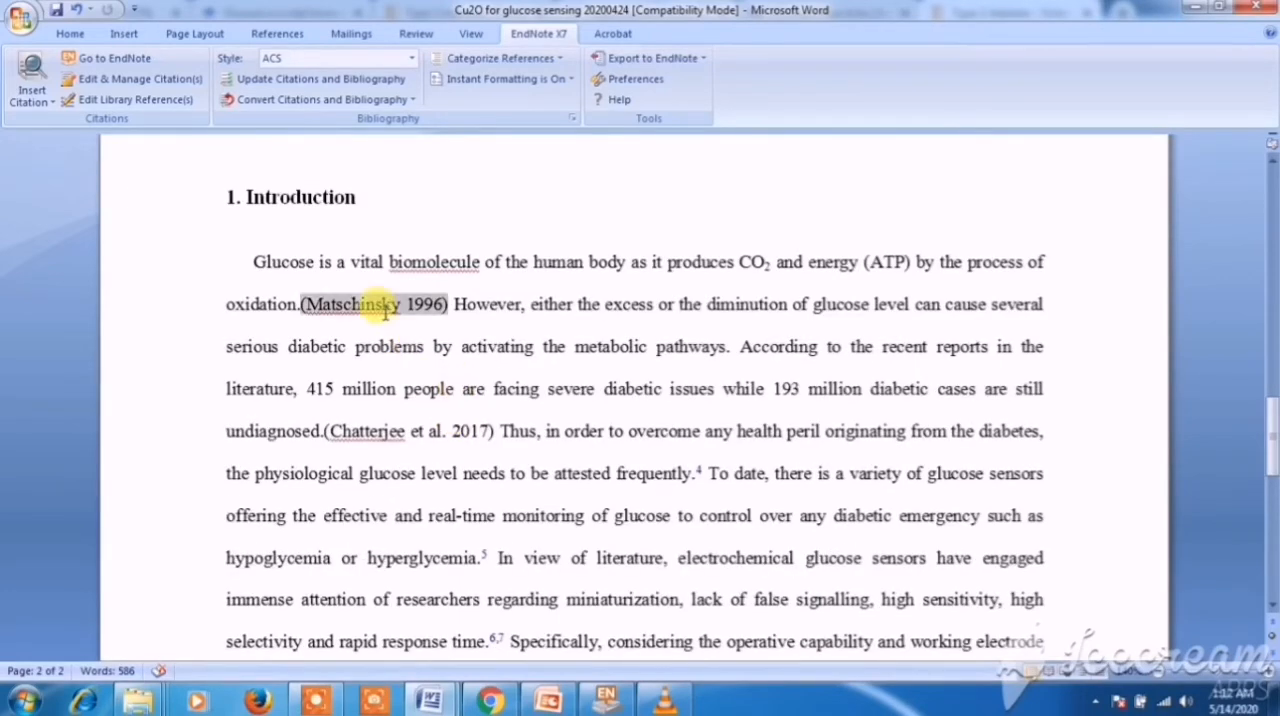
left_click(388, 431)
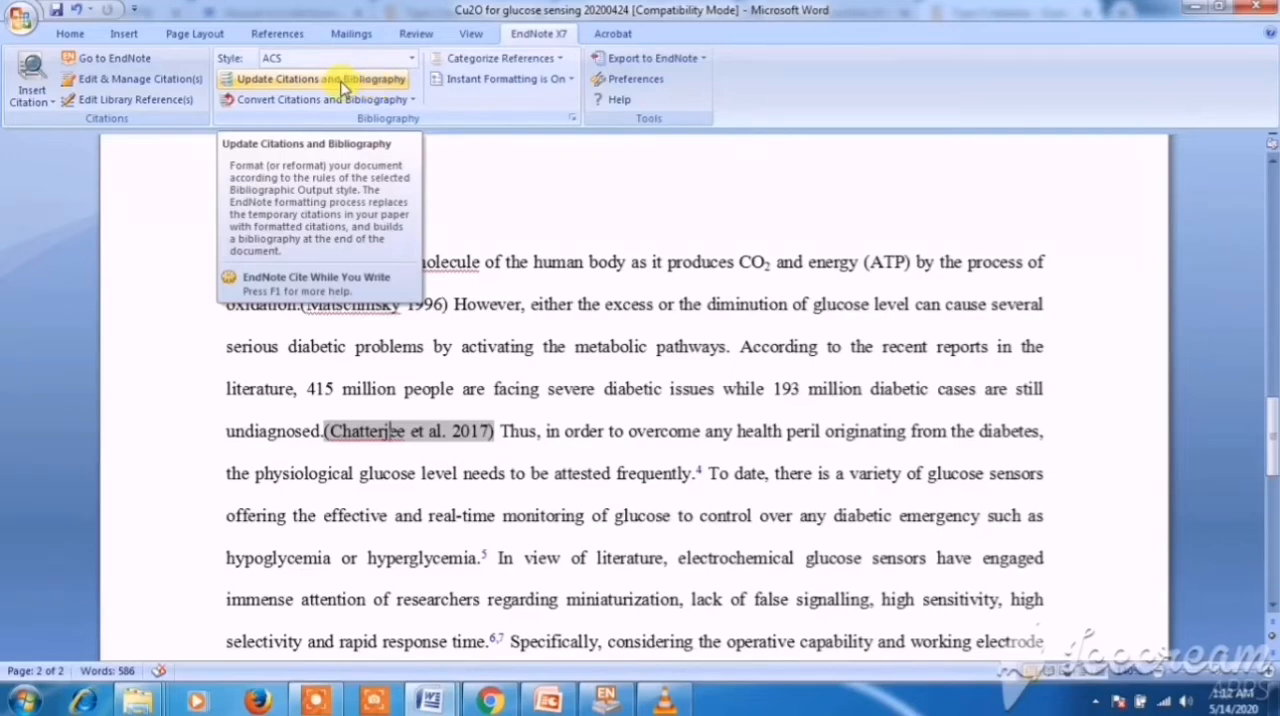
- Update the citations and bibliography to the ACS style and check the reformatted citation after "oxidation." in the Introduction
left_click(341, 80)
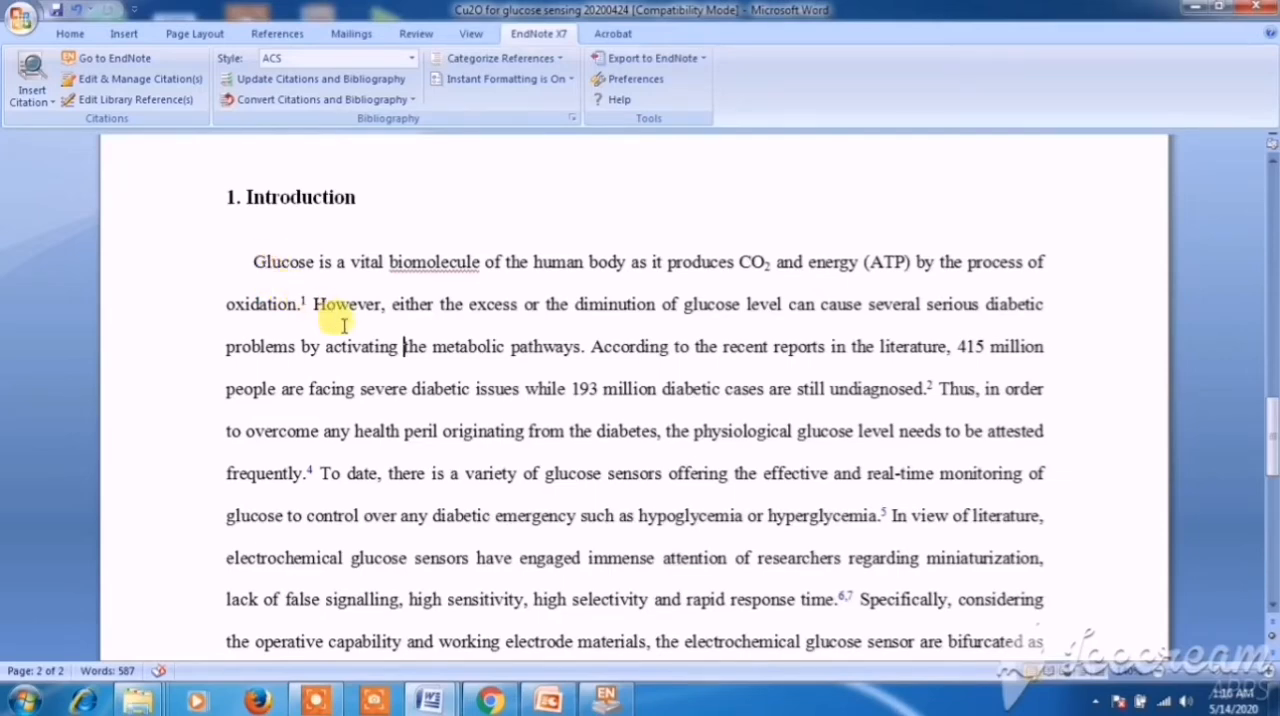
left_click(319, 270)
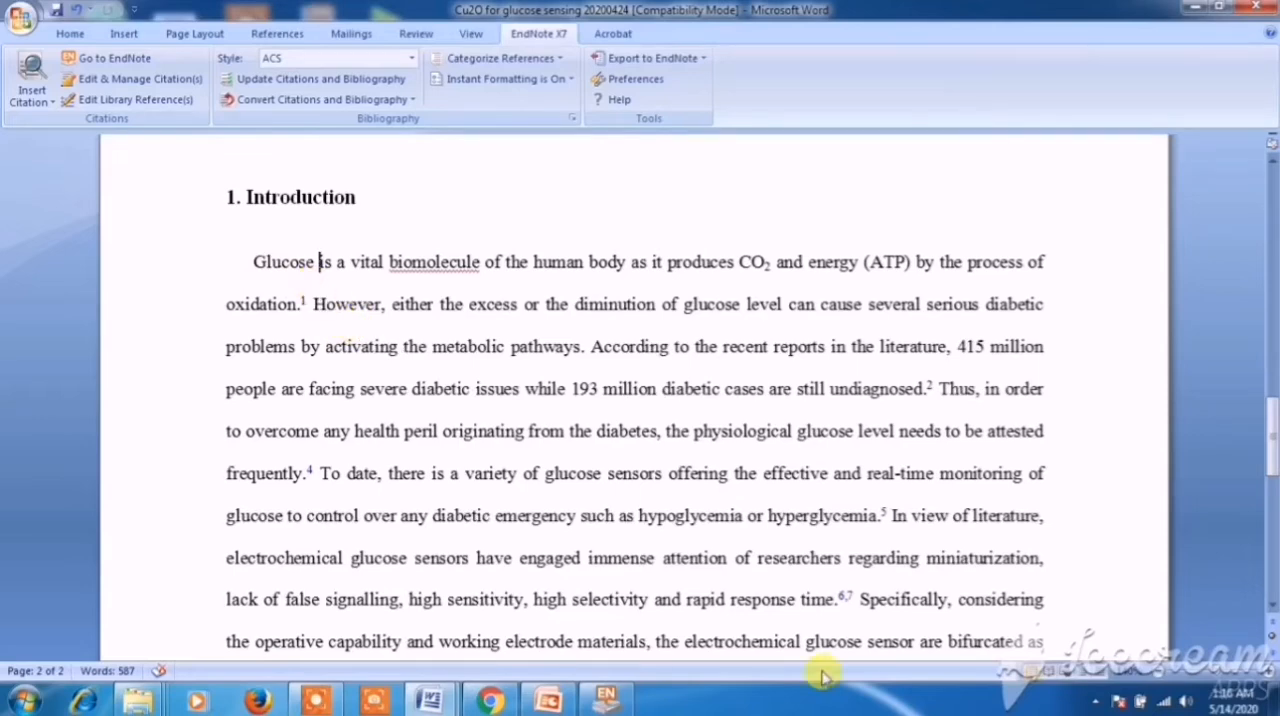
key("Down")
key("Left")
key("Left")
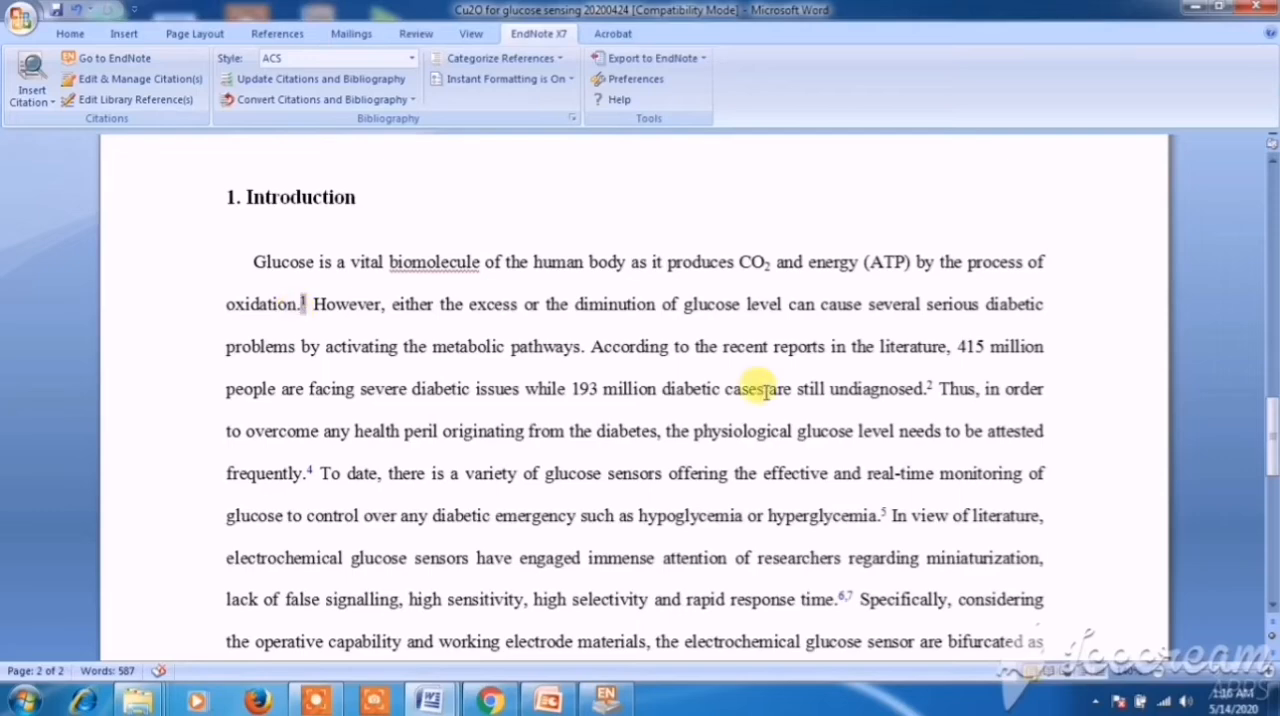
- Examine the ACS-formatted citations after "undiagnosed." and "frequently." in the Introduction and compare them with the bibliography entries
left_click(929, 387)
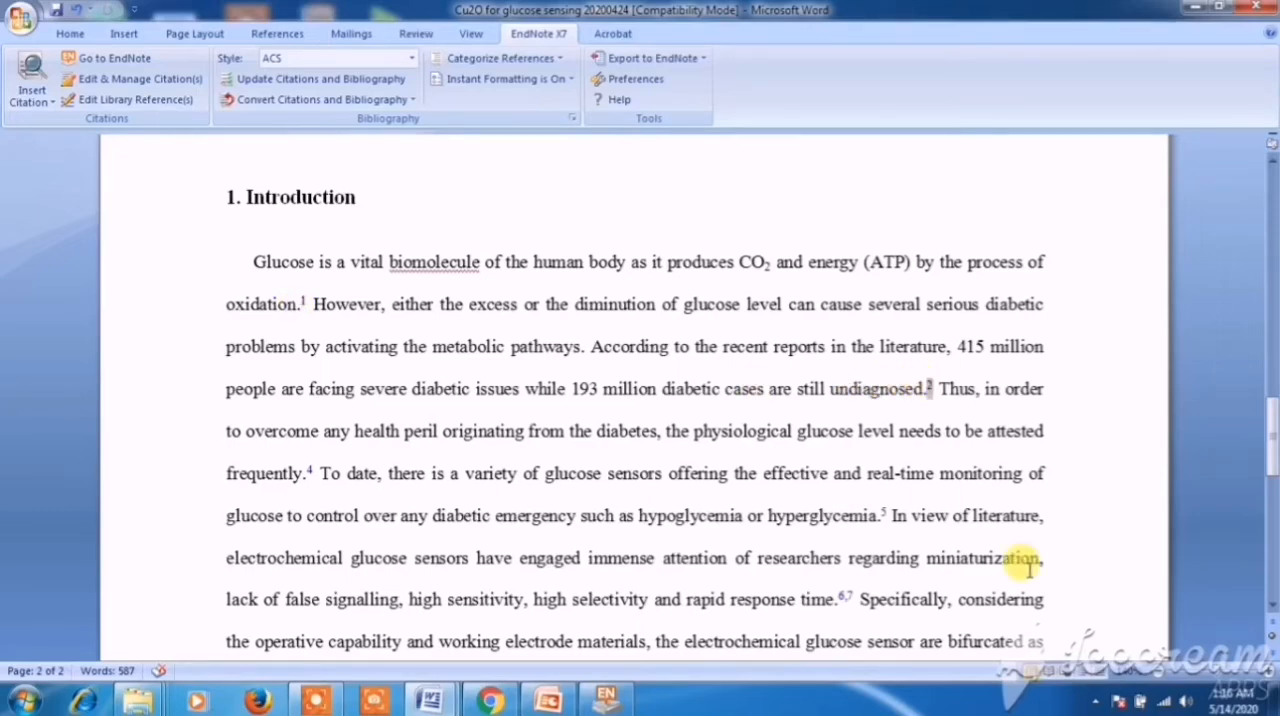
left_click(311, 468)
left_click_drag(307, 472, 312, 484)
left_click(315, 474)
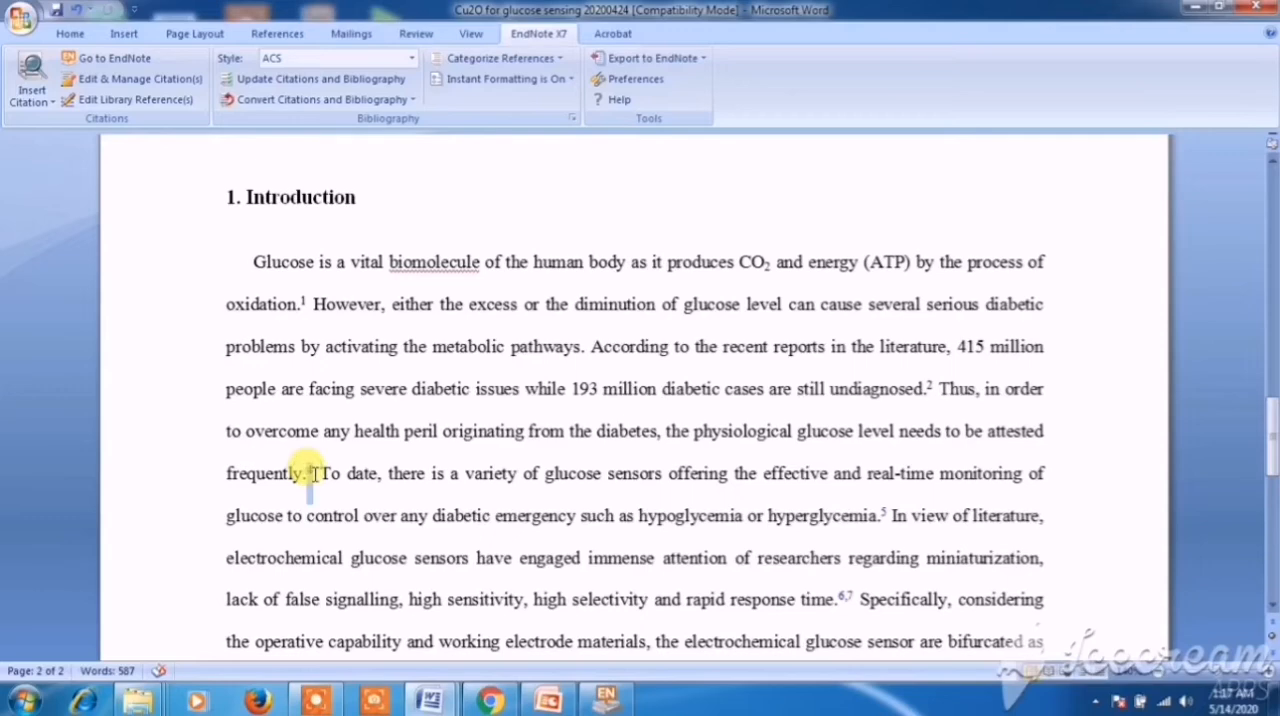
left_click(322, 495)
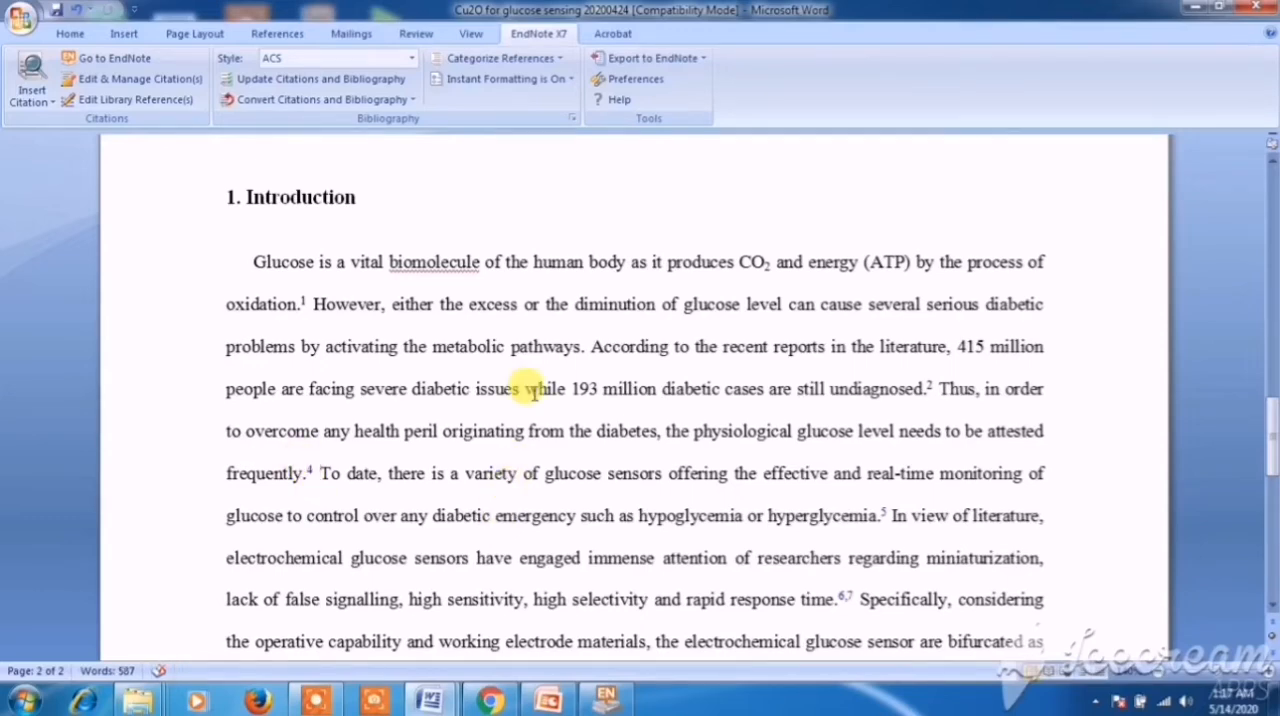
scroll(533, 390, "down", 7)
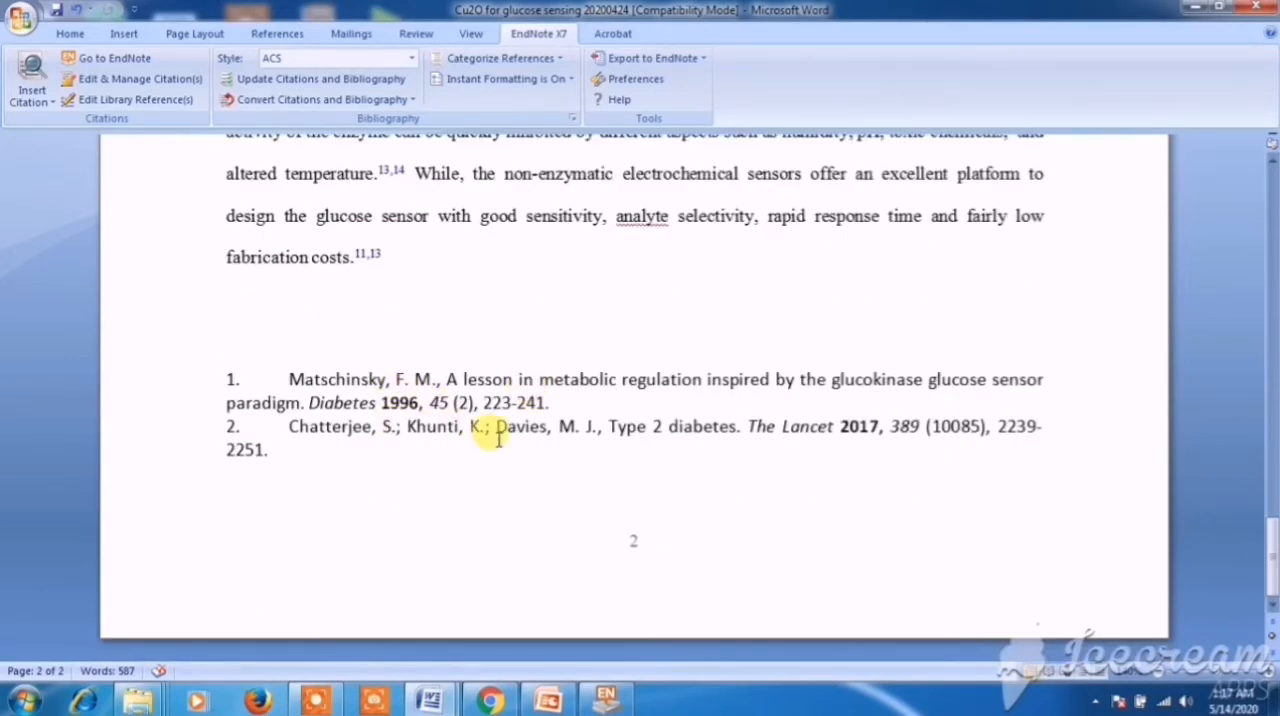
scroll(498, 438, "up", 5)
scroll(495, 430, "up", 10)
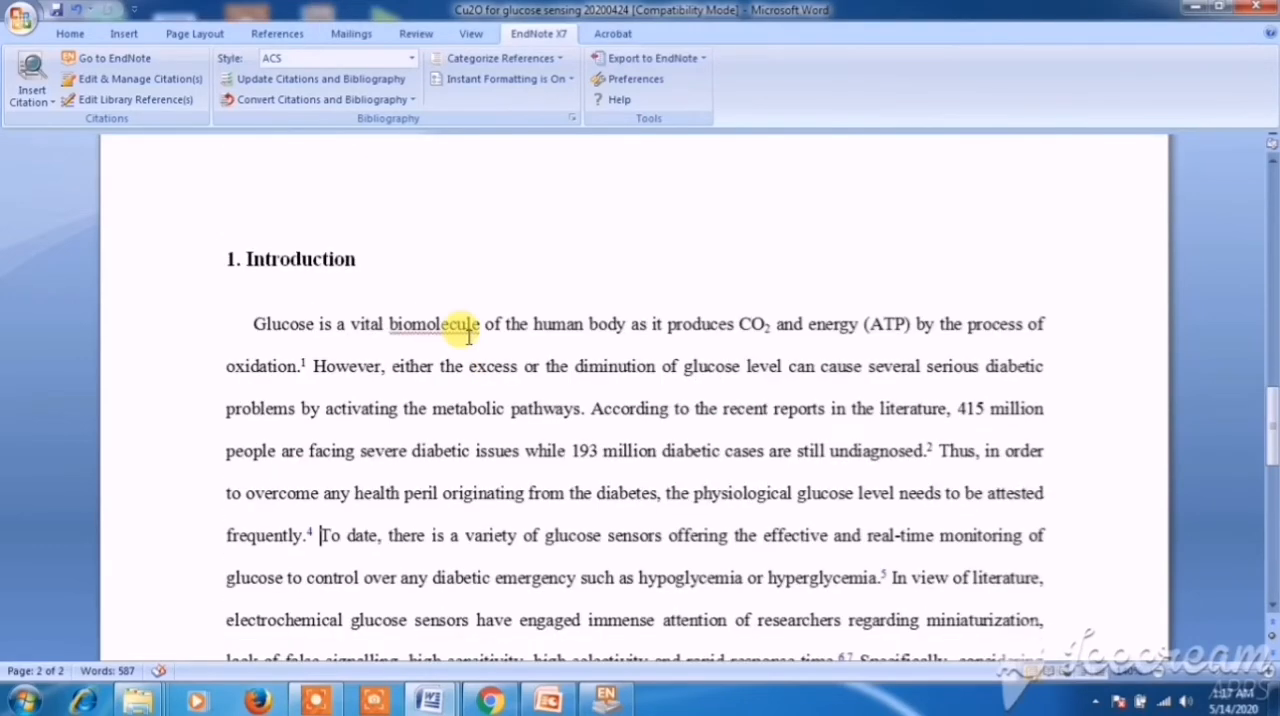
scroll(457, 333, "down", 1)
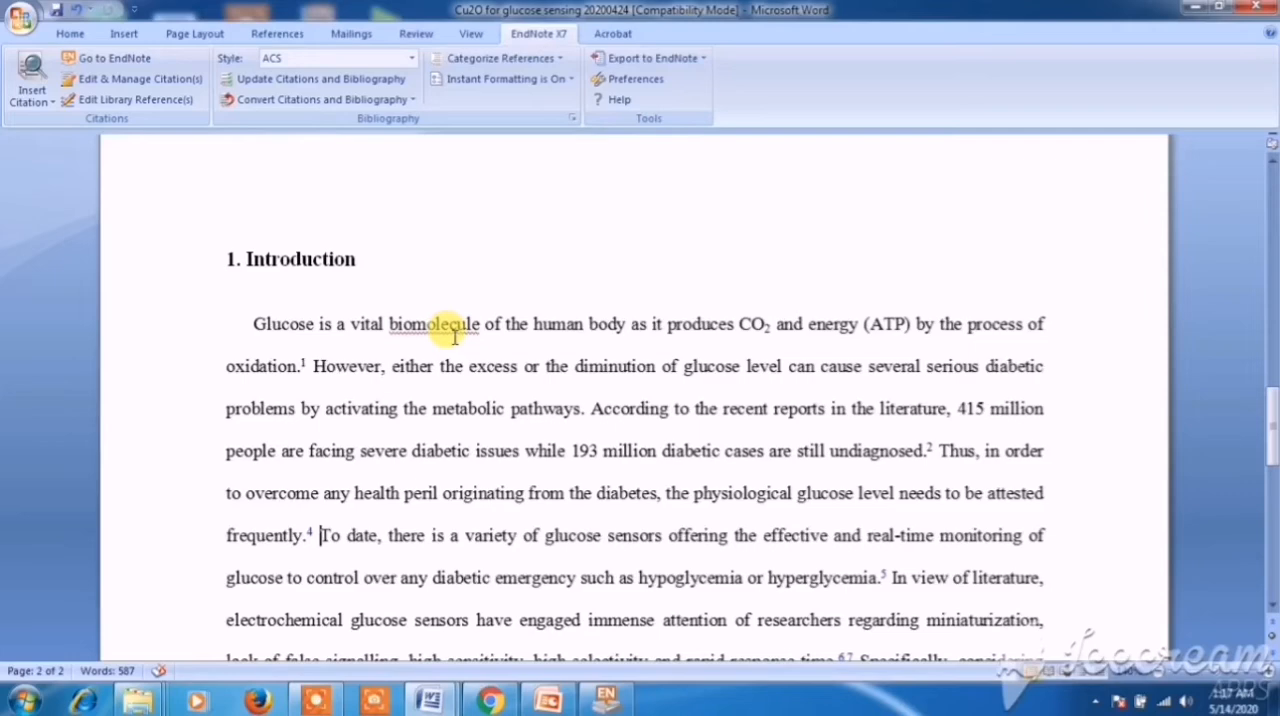
- Browse the full list of EndNote citation styles as far as the ACS journal entries and pick out ACS Nano
left_click(410, 60)
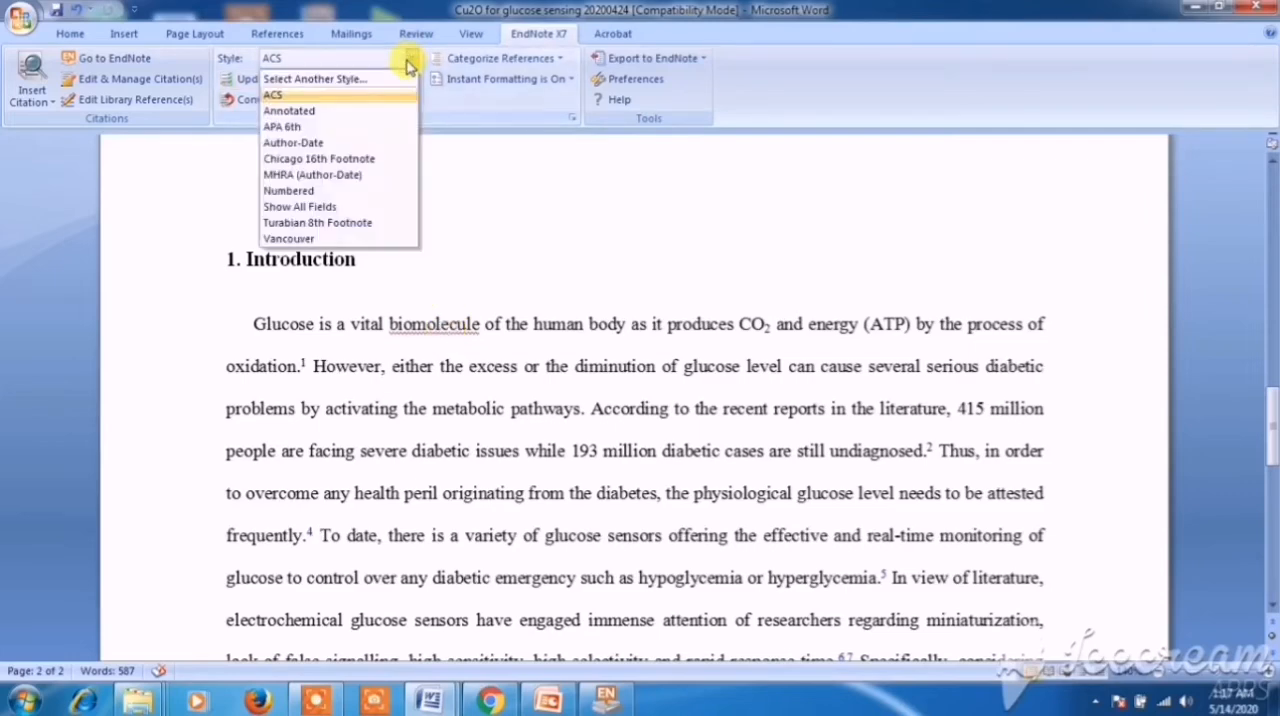
left_click(350, 88)
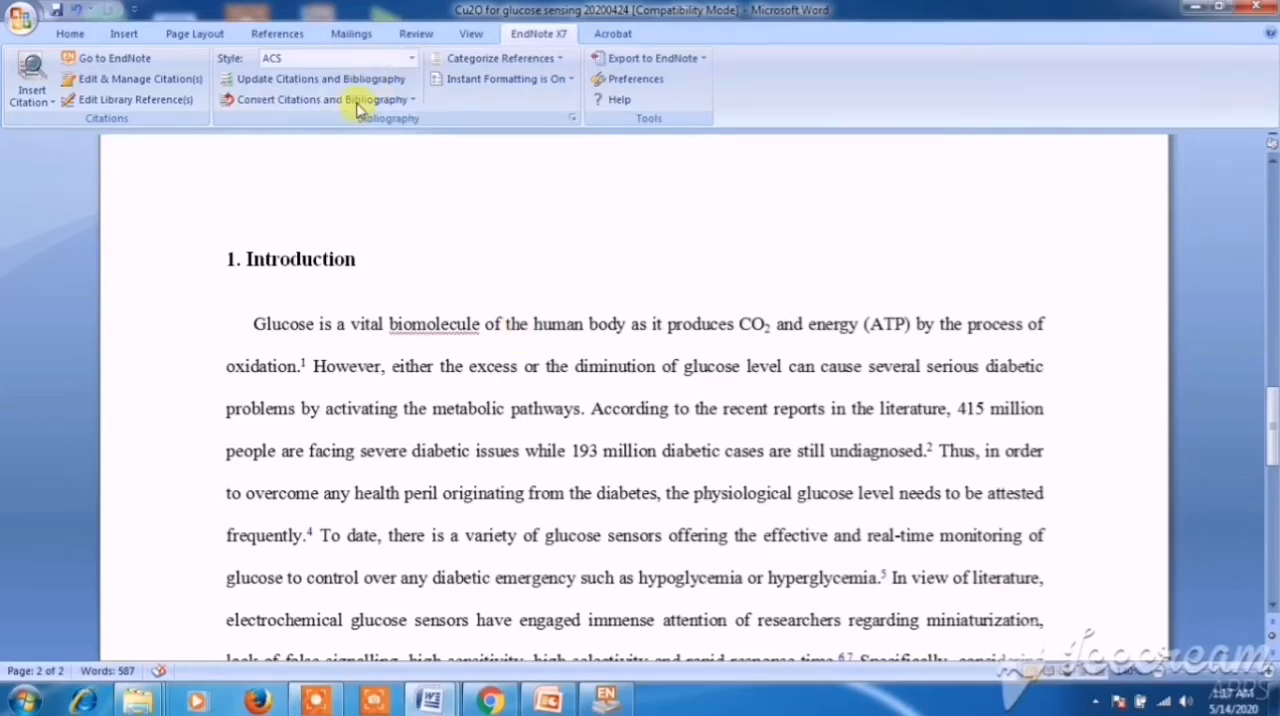
left_click(380, 78)
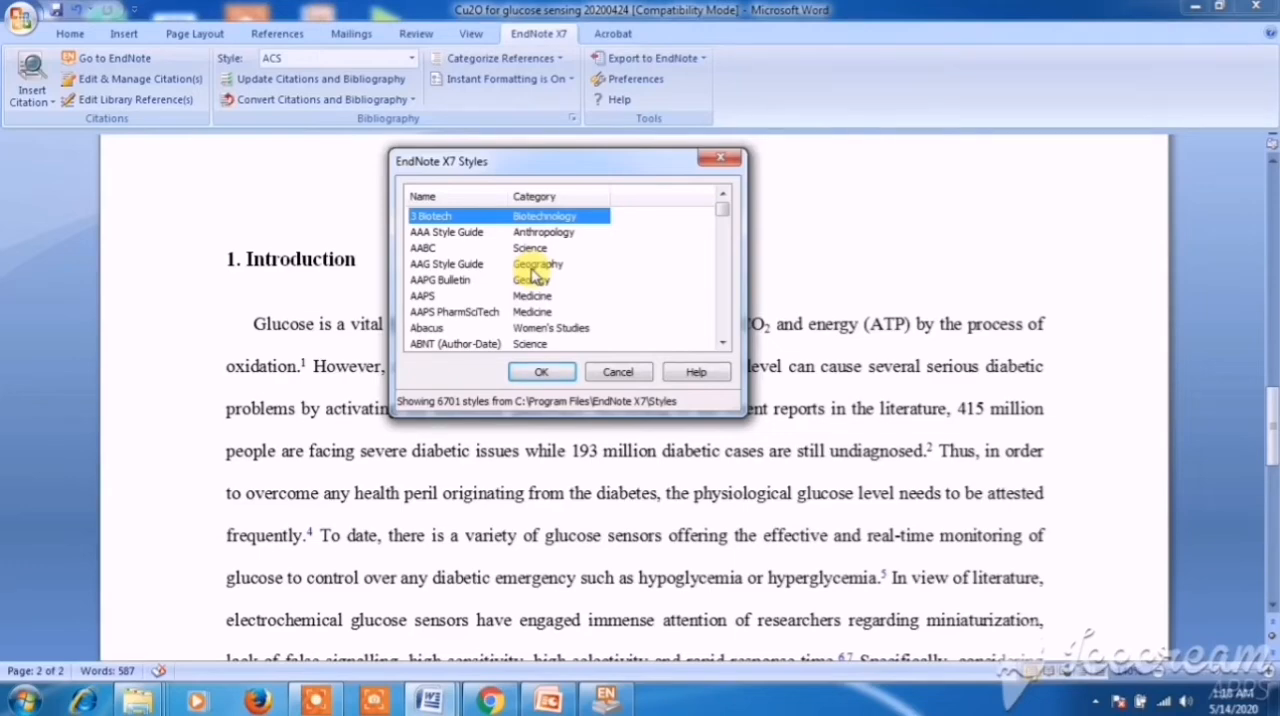
left_click(533, 266)
scroll(540, 290, "down", 6)
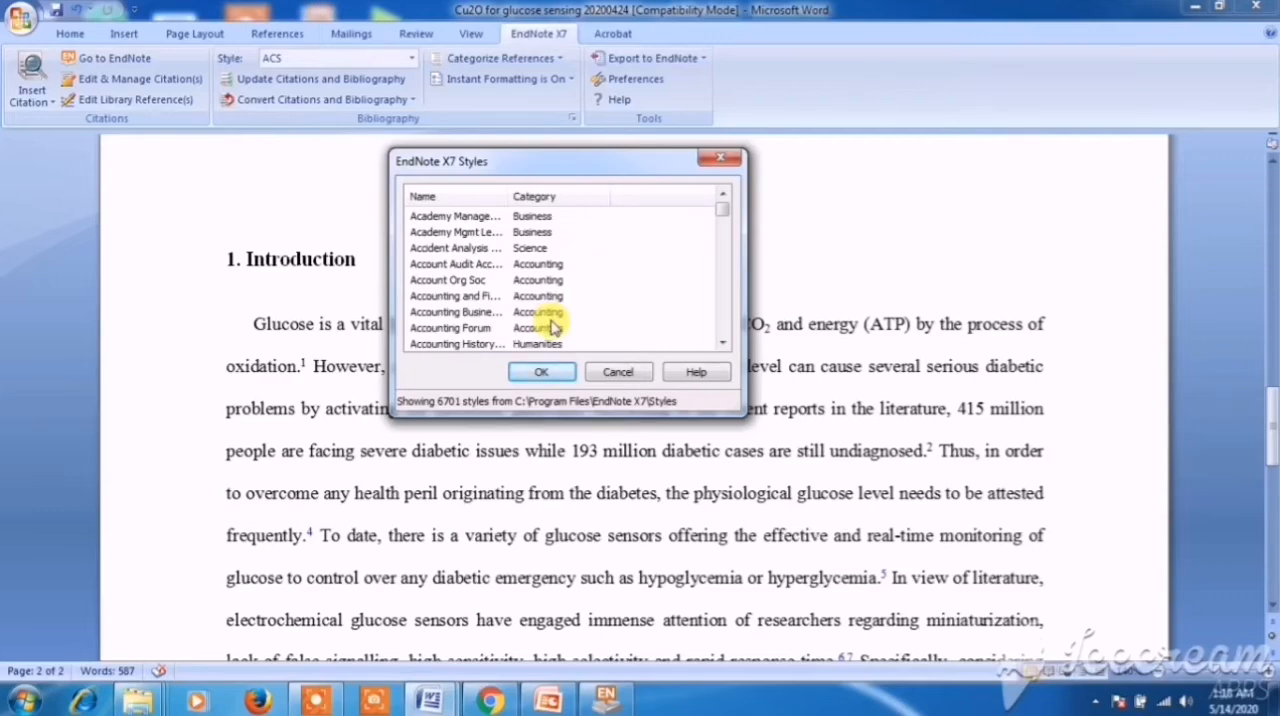
scroll(553, 327, "down", 7)
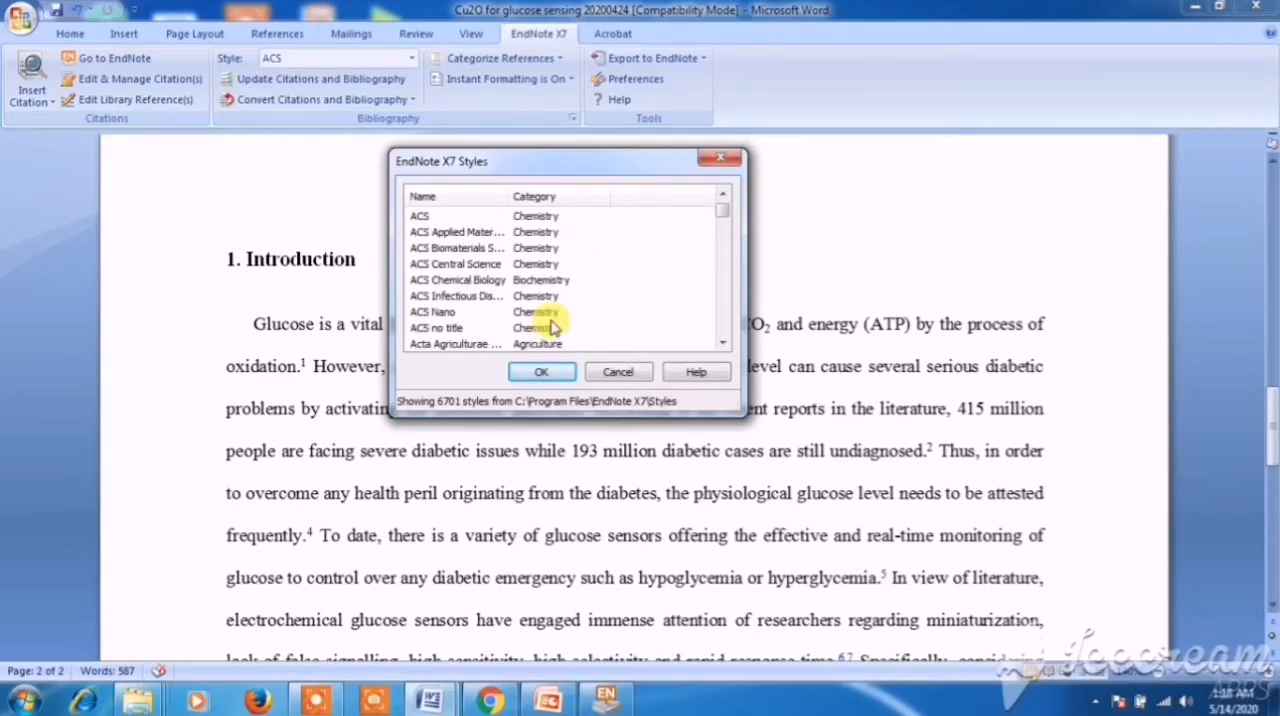
left_click(462, 314)
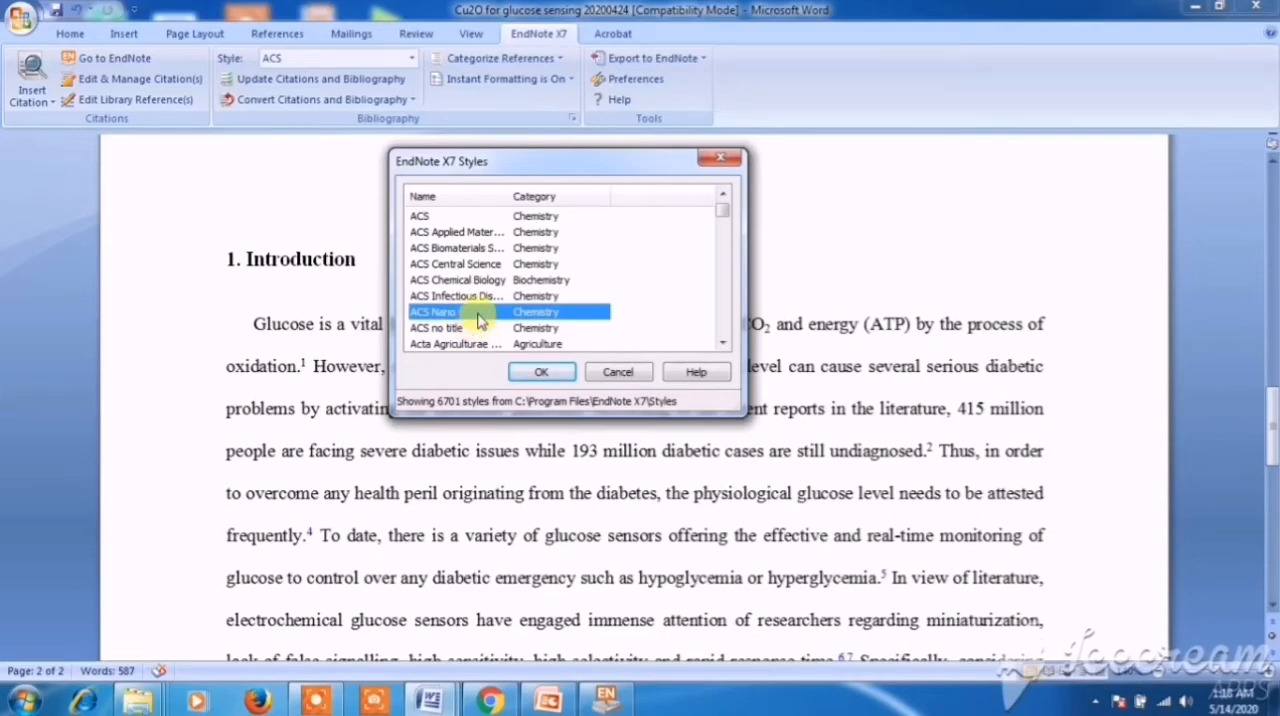
left_click(538, 373)
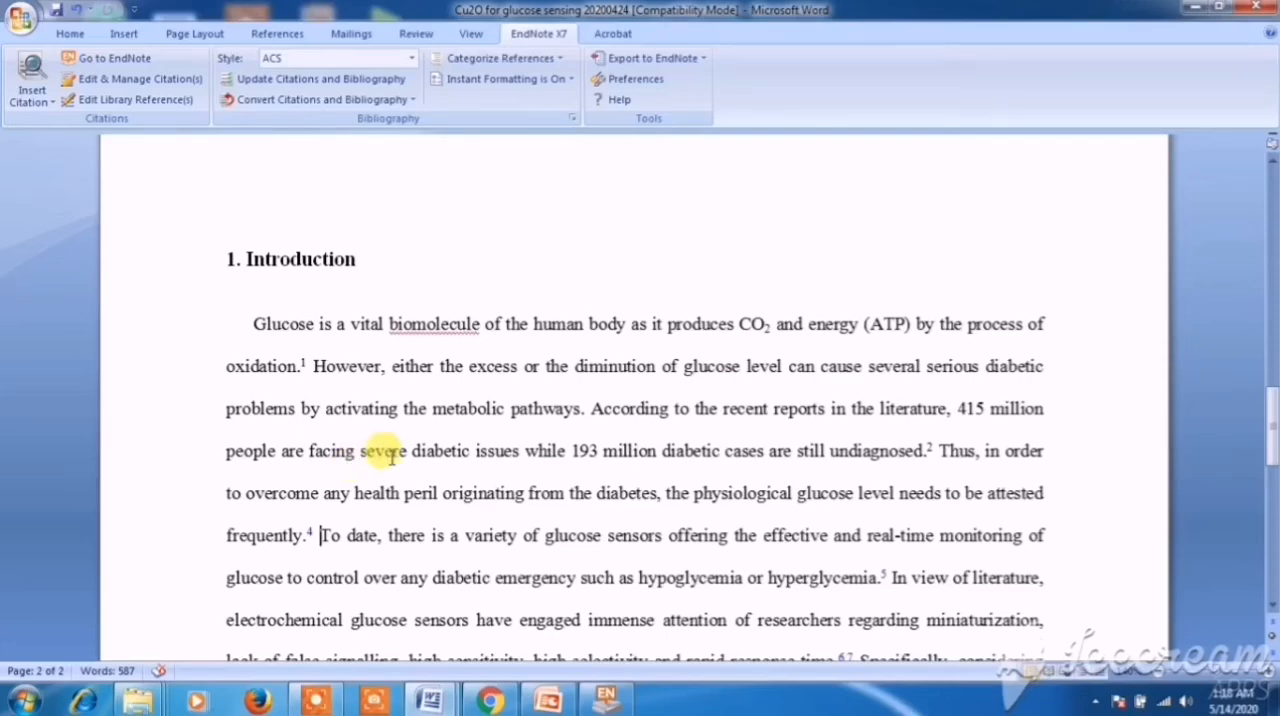
- Check the EndNote citations after "oxidation." and "undiagnosed." in the Introduction against the bibliography at the document's end
scroll(390, 455, "down", 1)
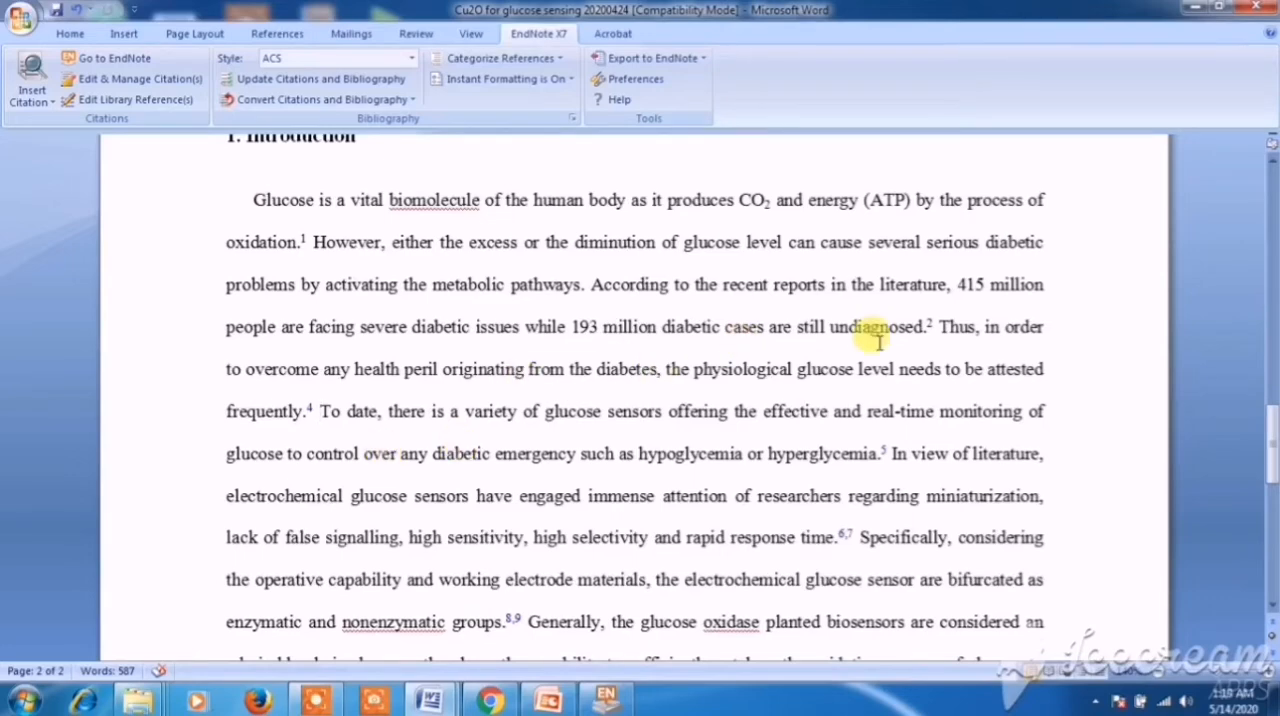
double_click(308, 241)
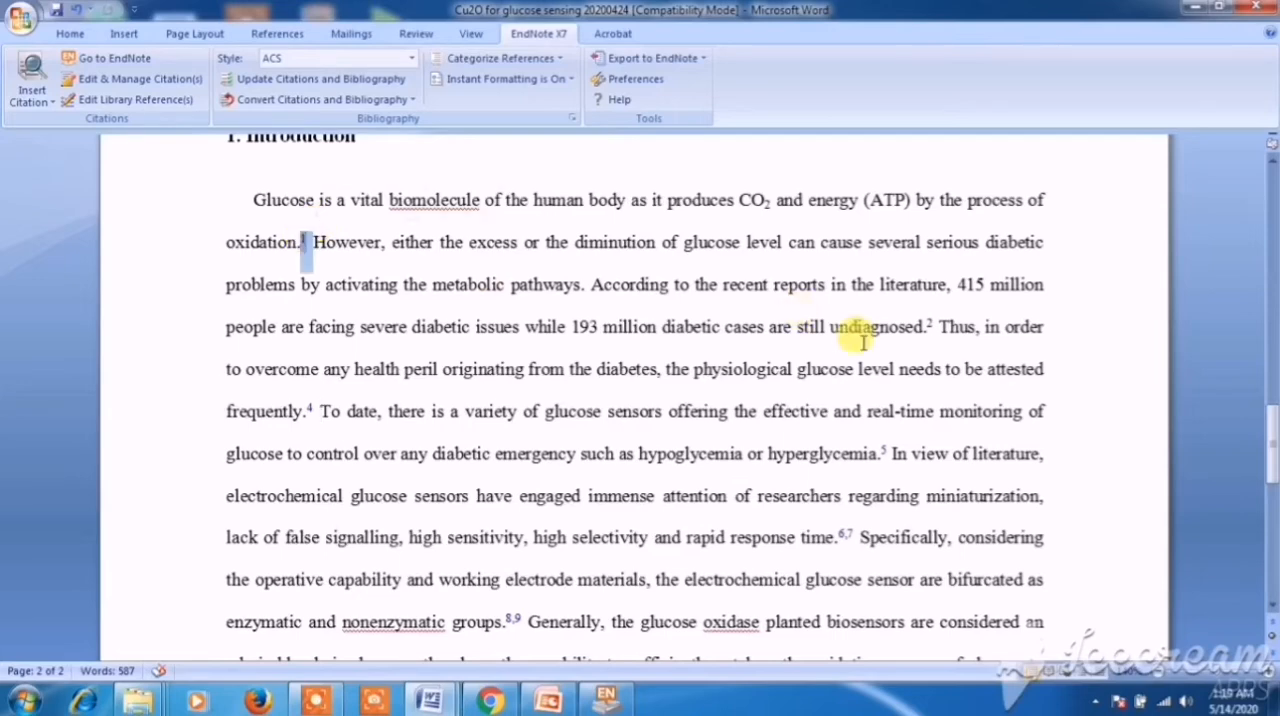
double_click(928, 328)
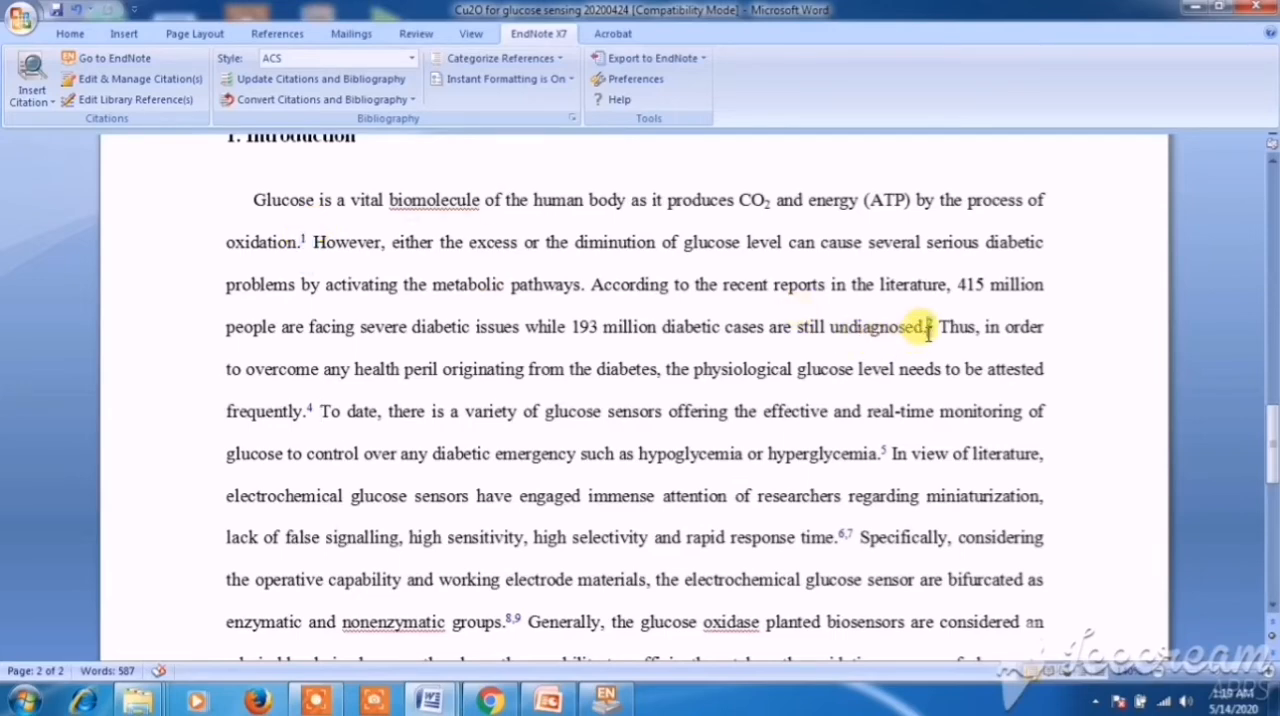
left_click(583, 285)
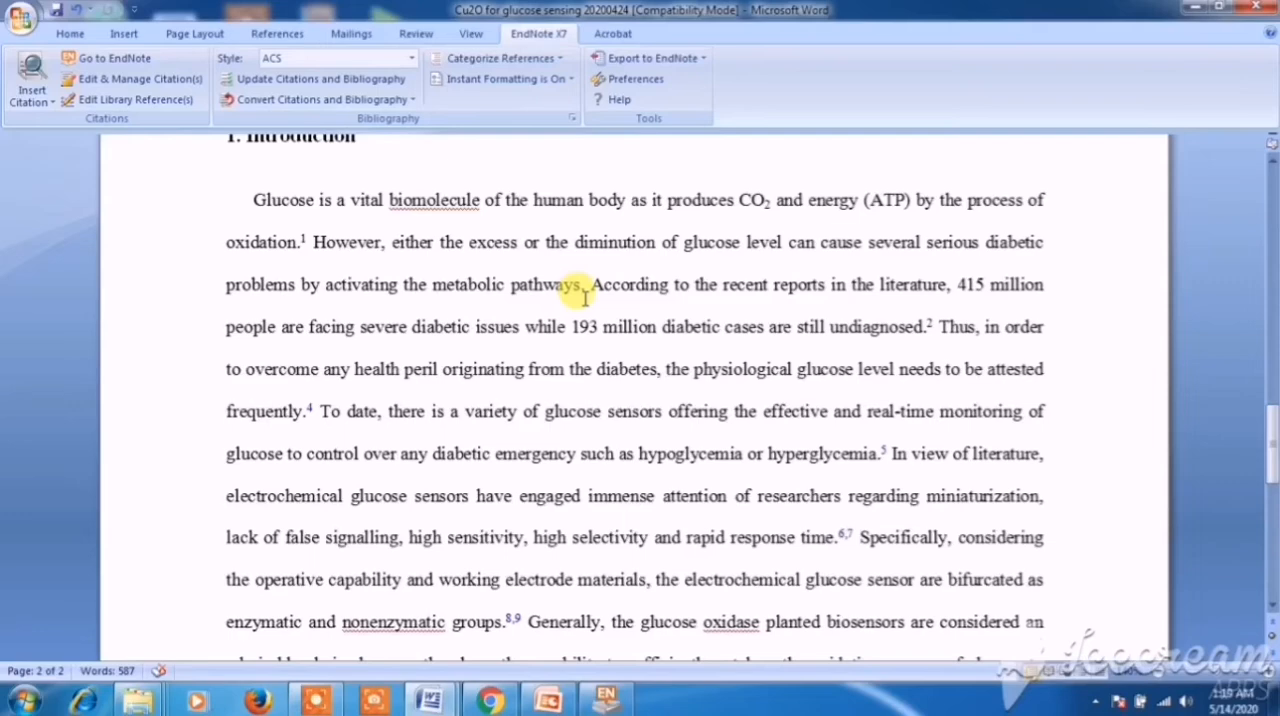
left_click(929, 327)
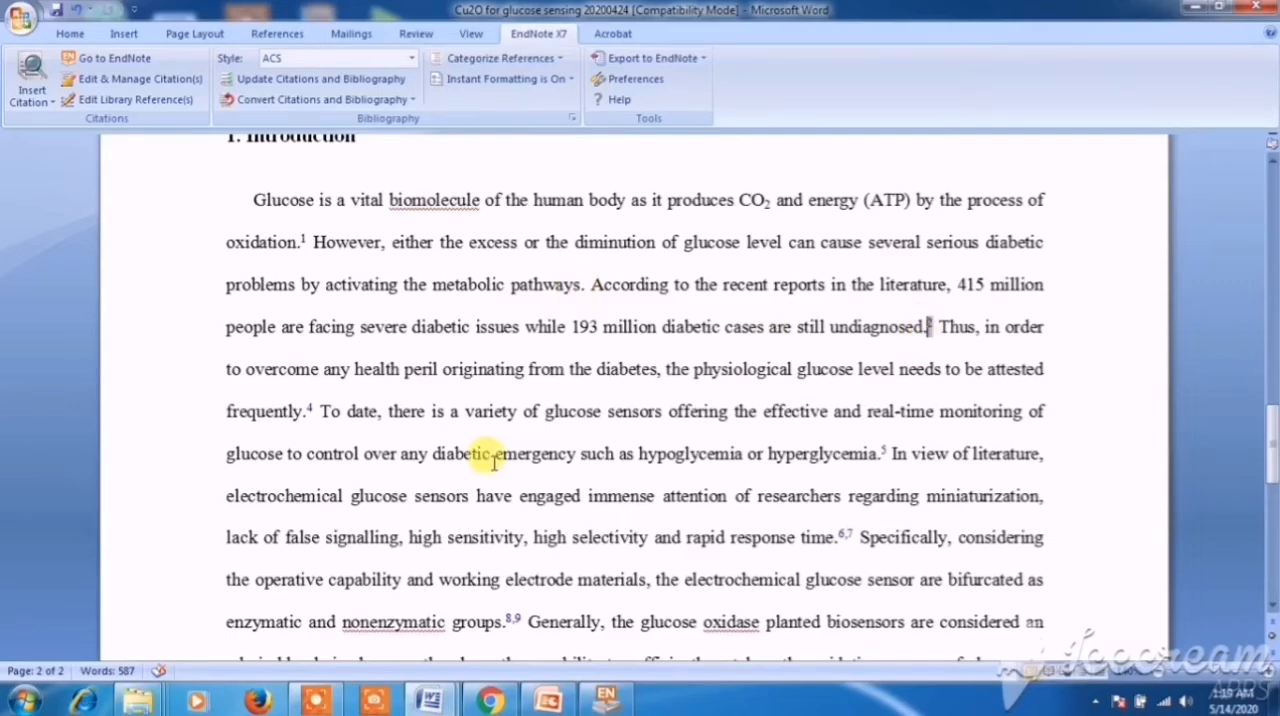
scroll(486, 457, "down", 5)
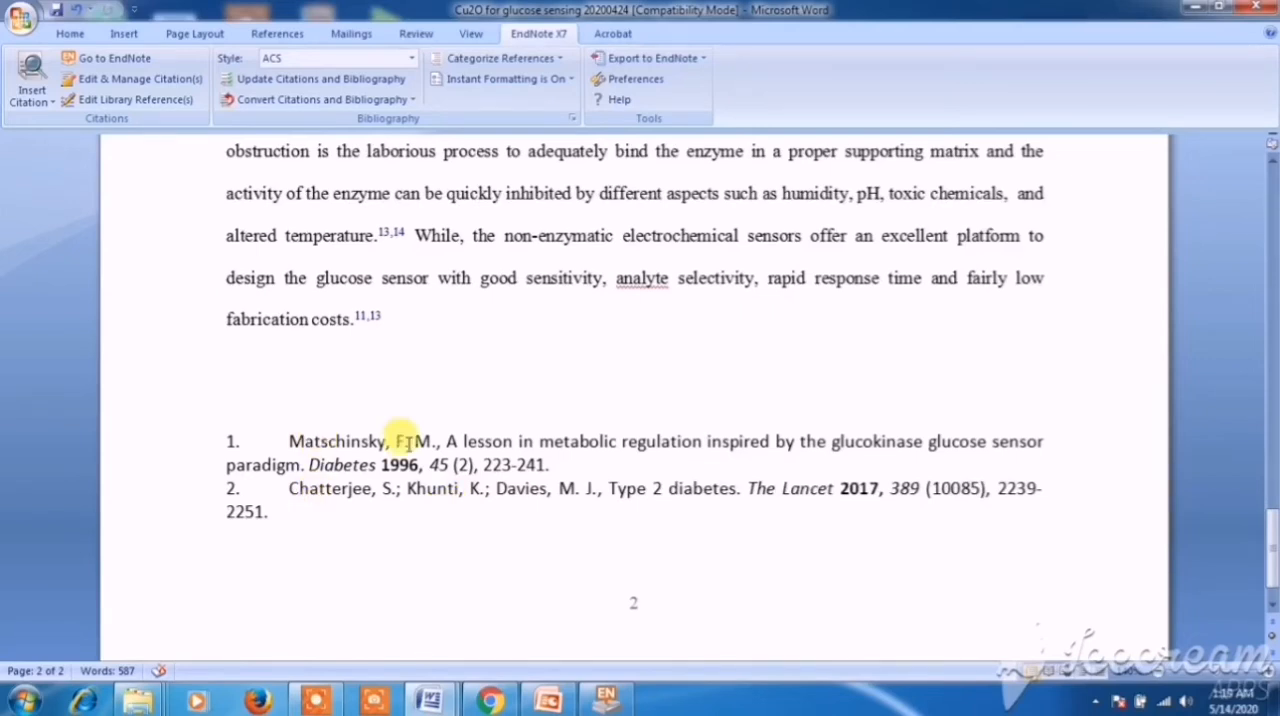
scroll(406, 434, "up", 2)
scroll(408, 442, "up", 1)
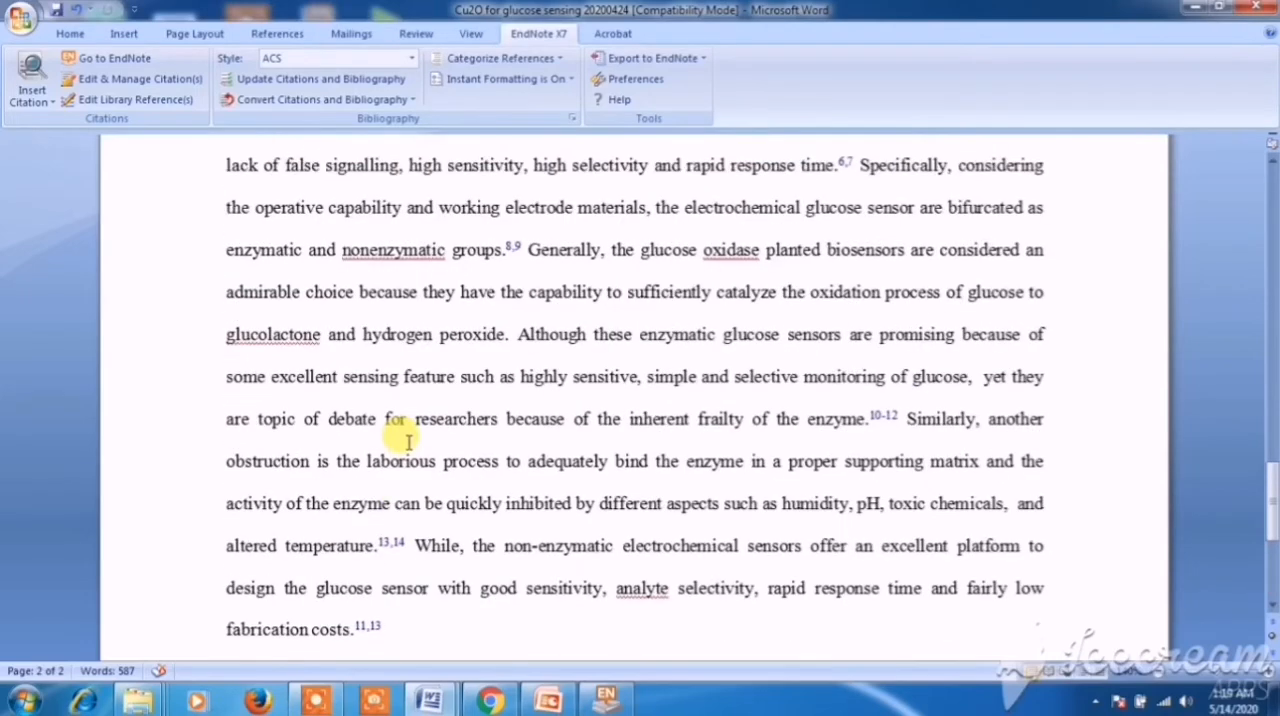
scroll(408, 442, "up", 1)
scroll(408, 442, "up", 1)
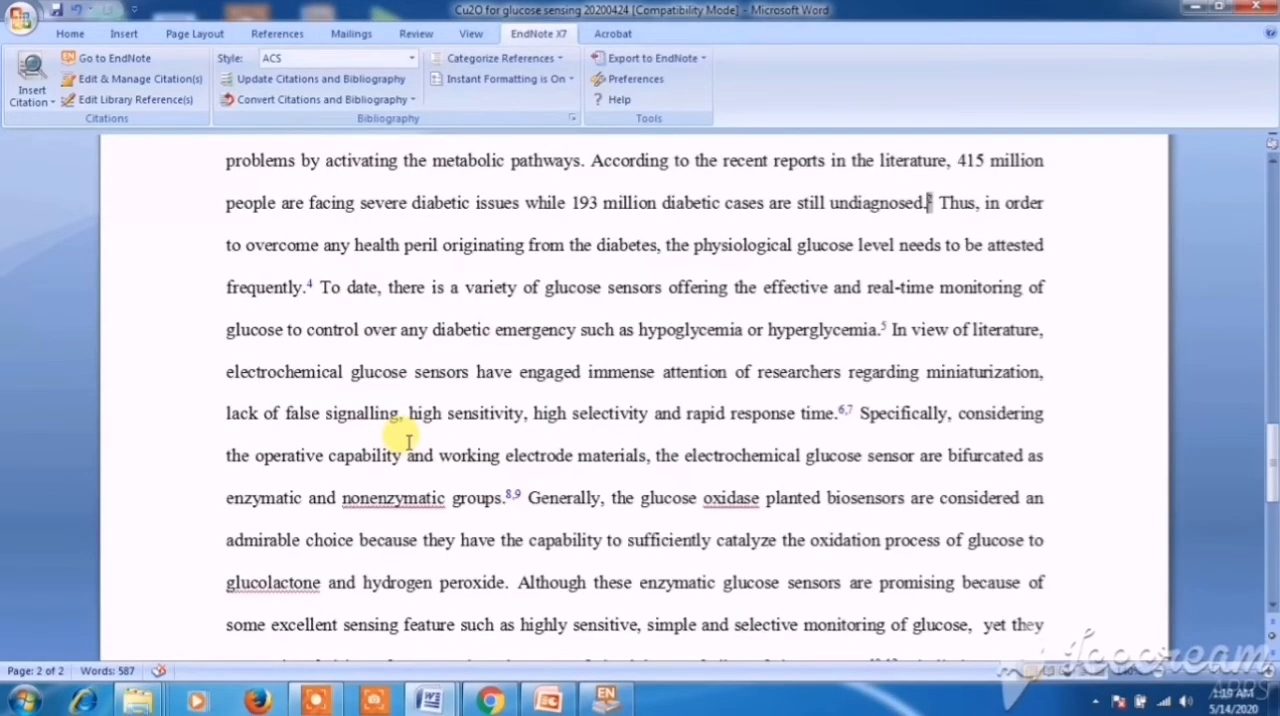
scroll(460, 400, "up", 1)
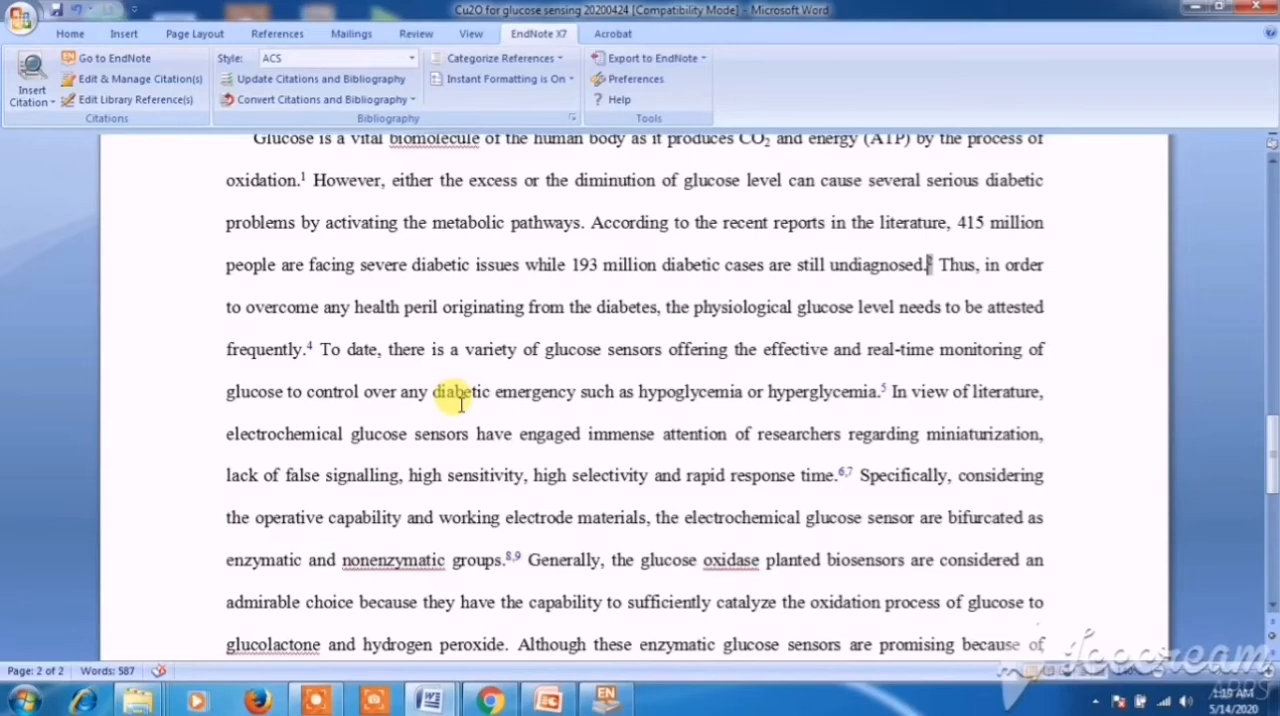
scroll(557, 388, "up", 1)
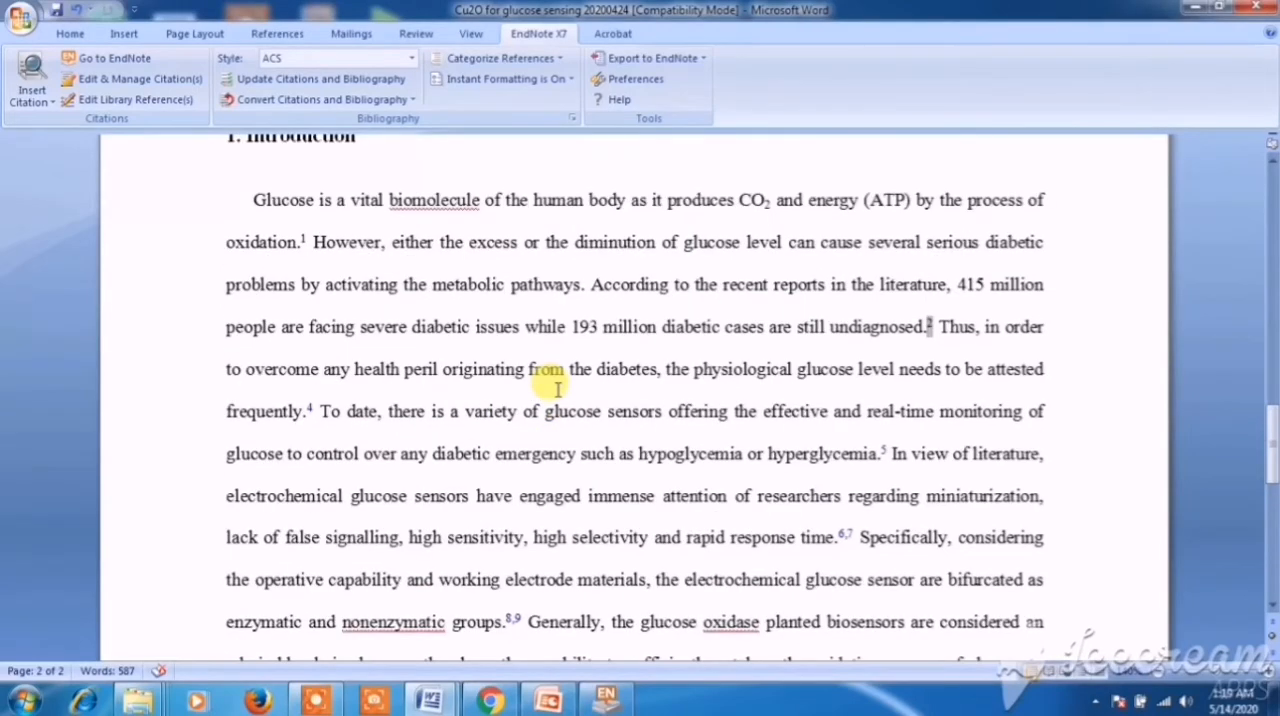
scroll(557, 388, "up", 1)
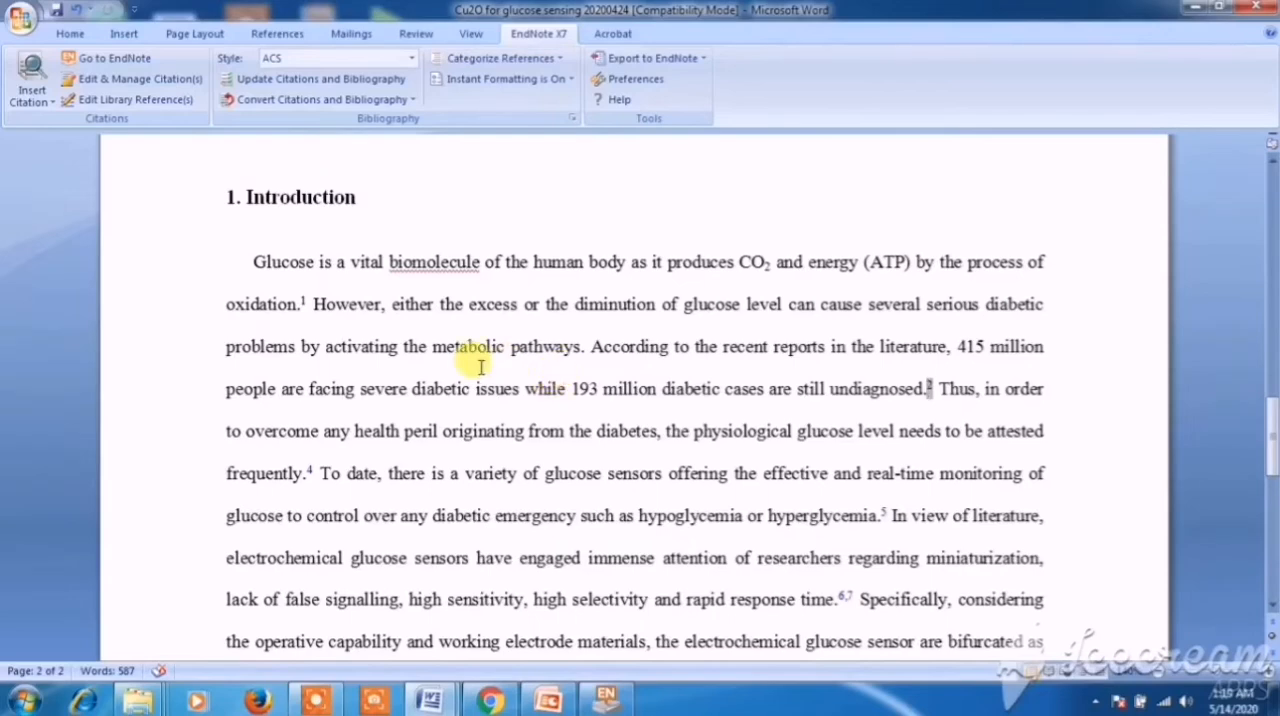
- Inspect the field shading of the bibliography and of the citation after "oxidation." for active EndNote links
scroll(480, 367, "down", 15)
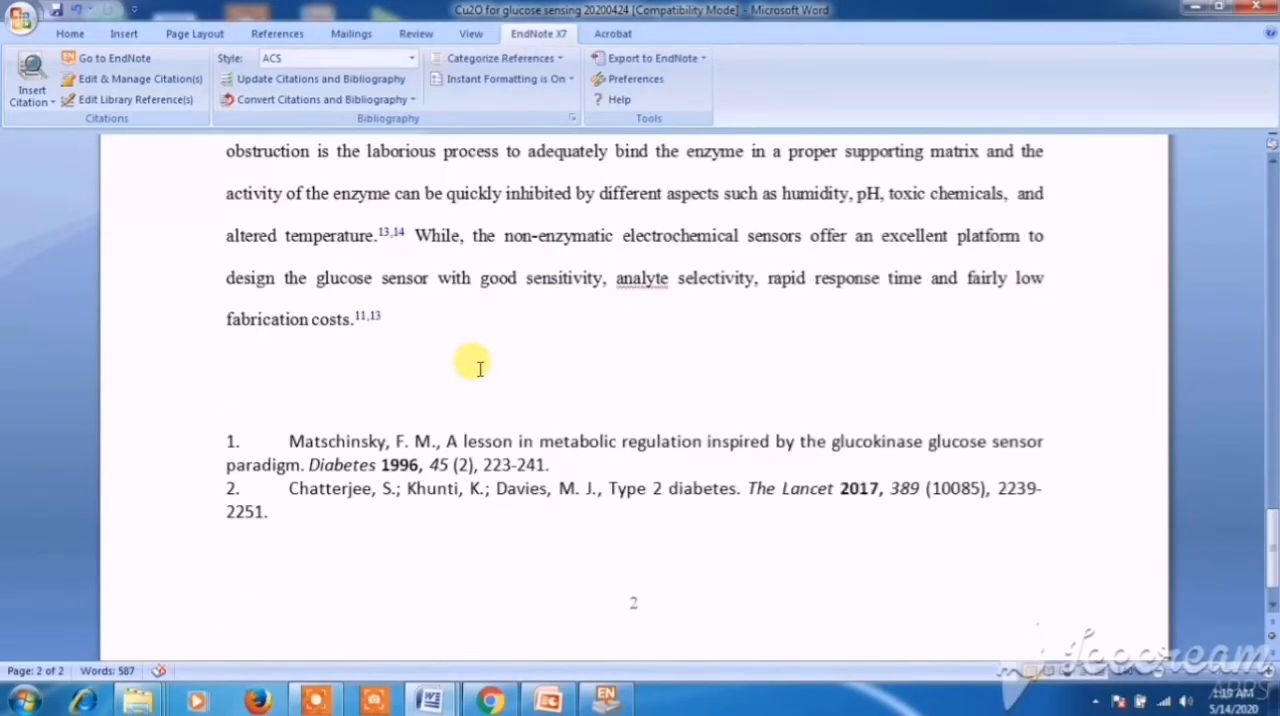
left_click(516, 442)
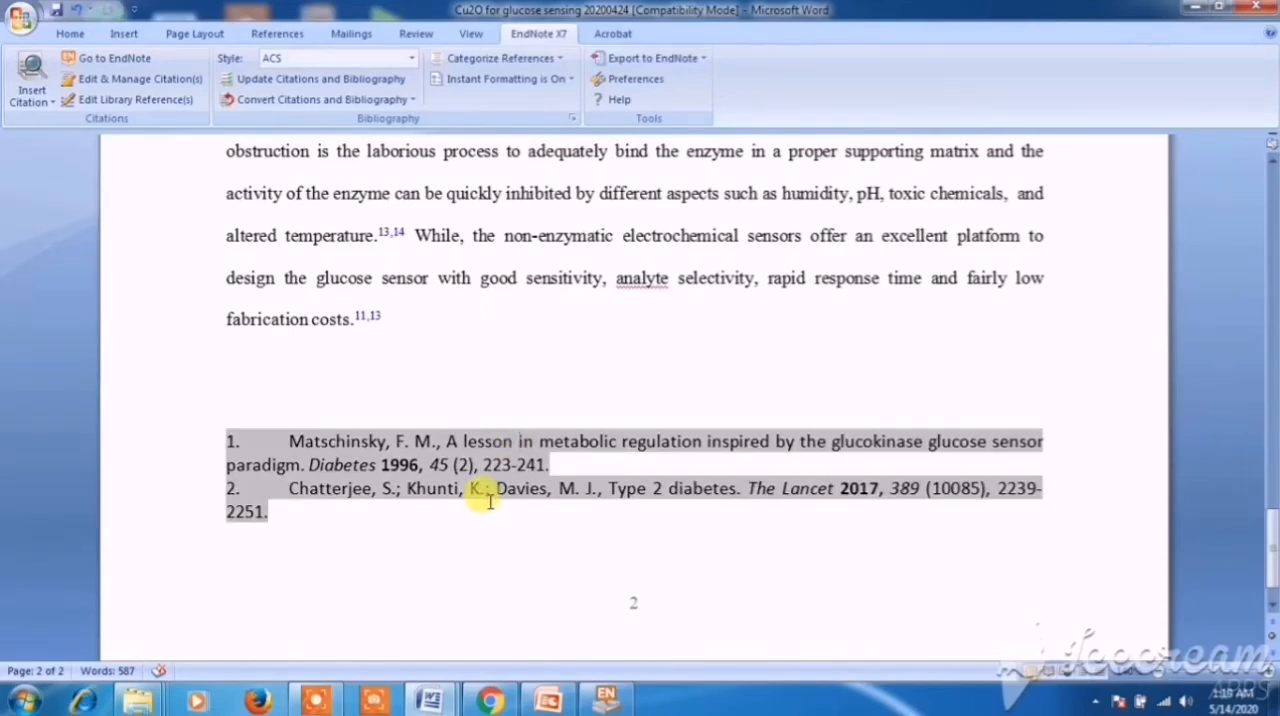
scroll(491, 500, "up", 5)
scroll(491, 500, "up", 5)
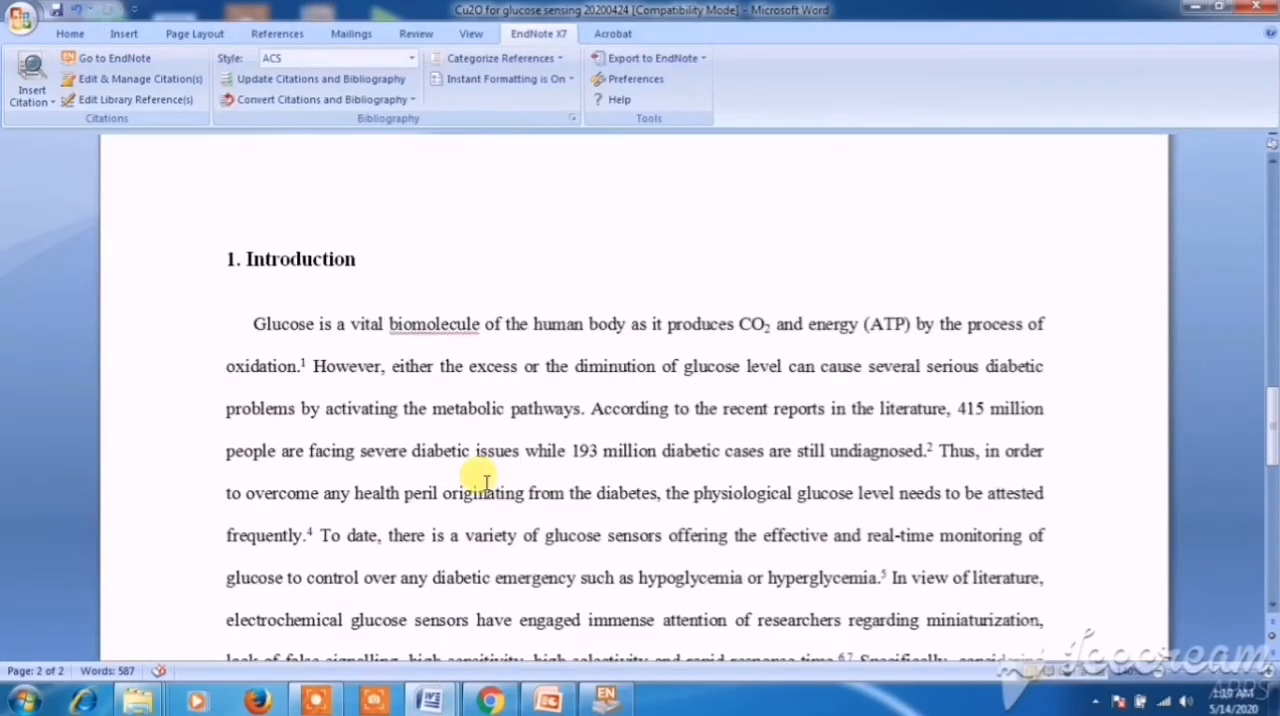
left_click(304, 366)
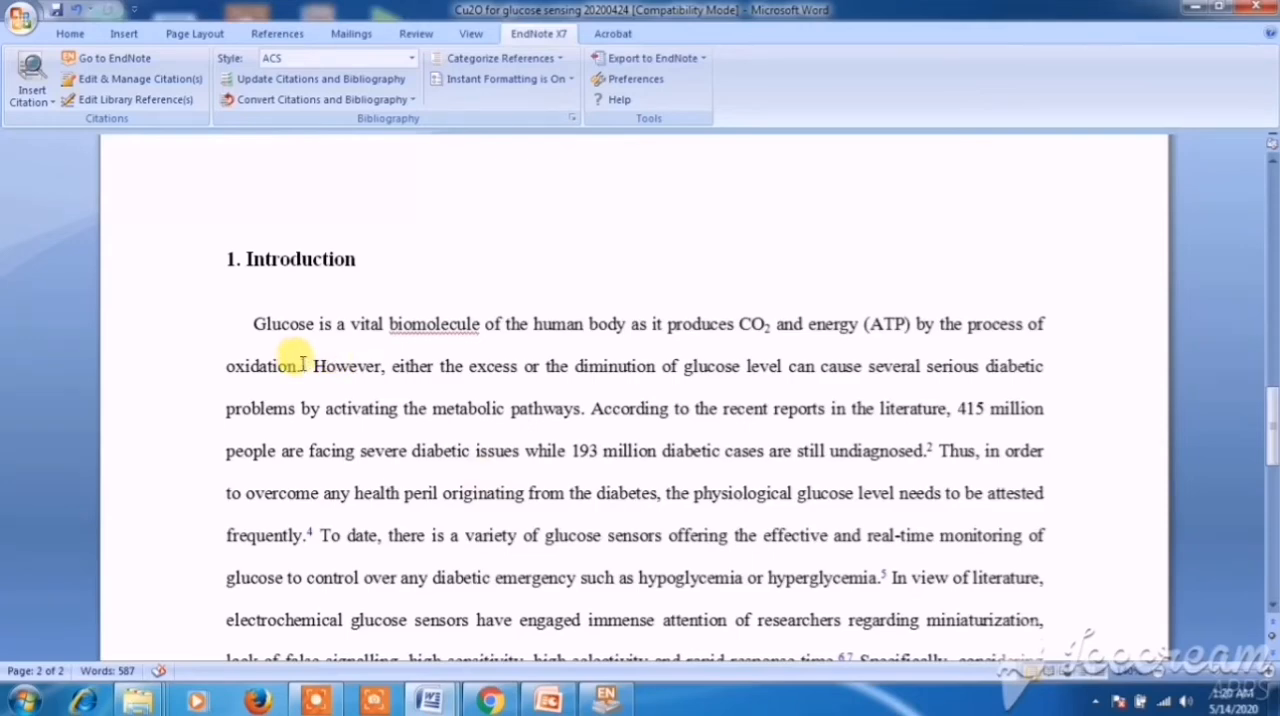
scroll(410, 500, "down", 5)
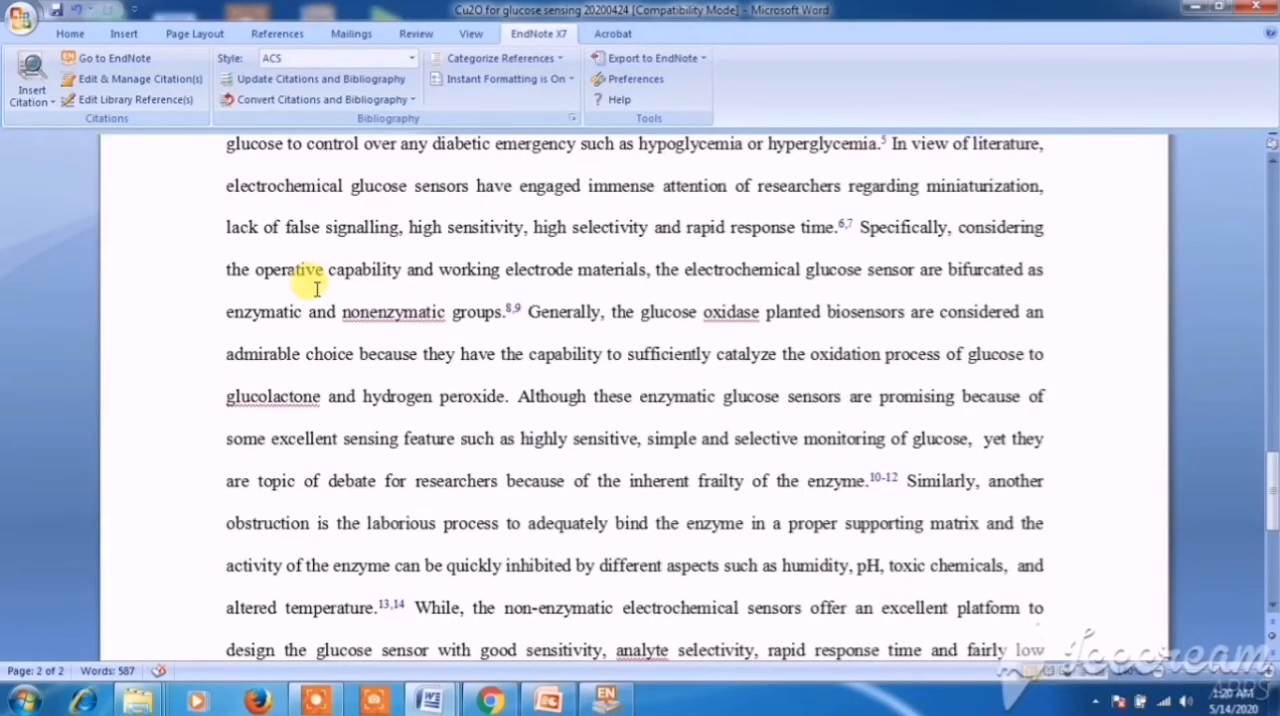
scroll(316, 287, "down", 3)
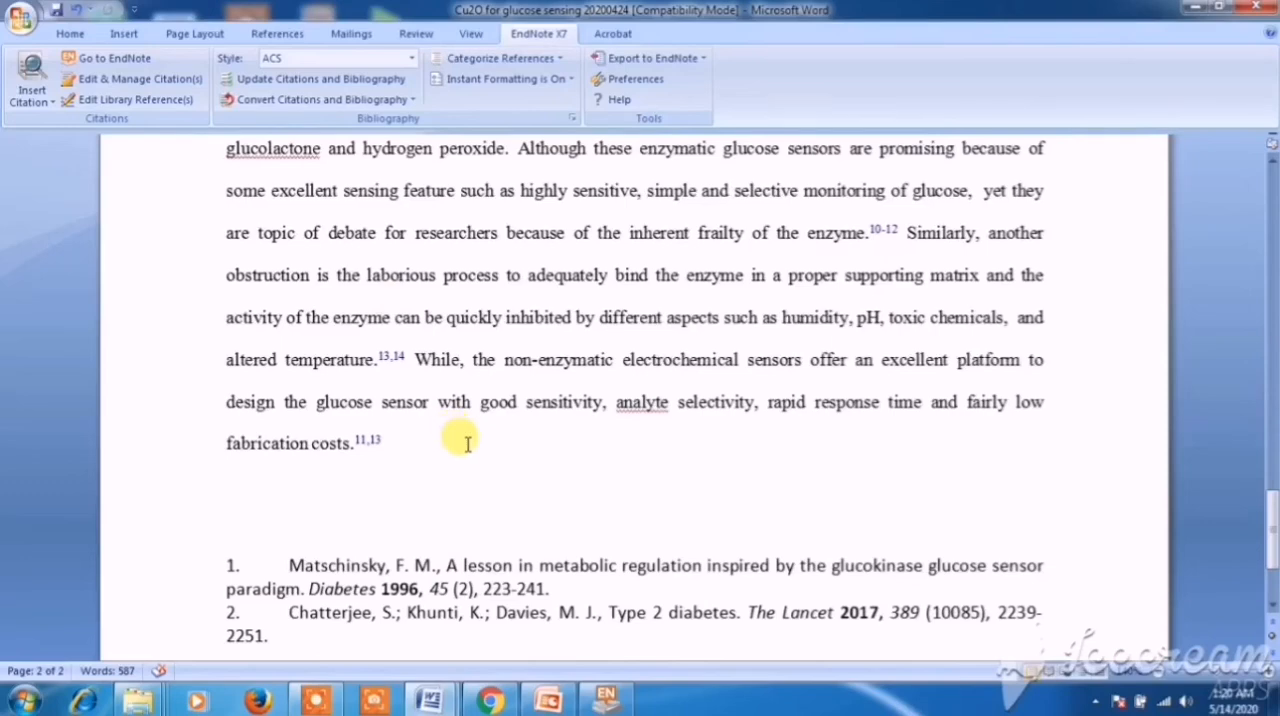
scroll(467, 444, "down", 1)
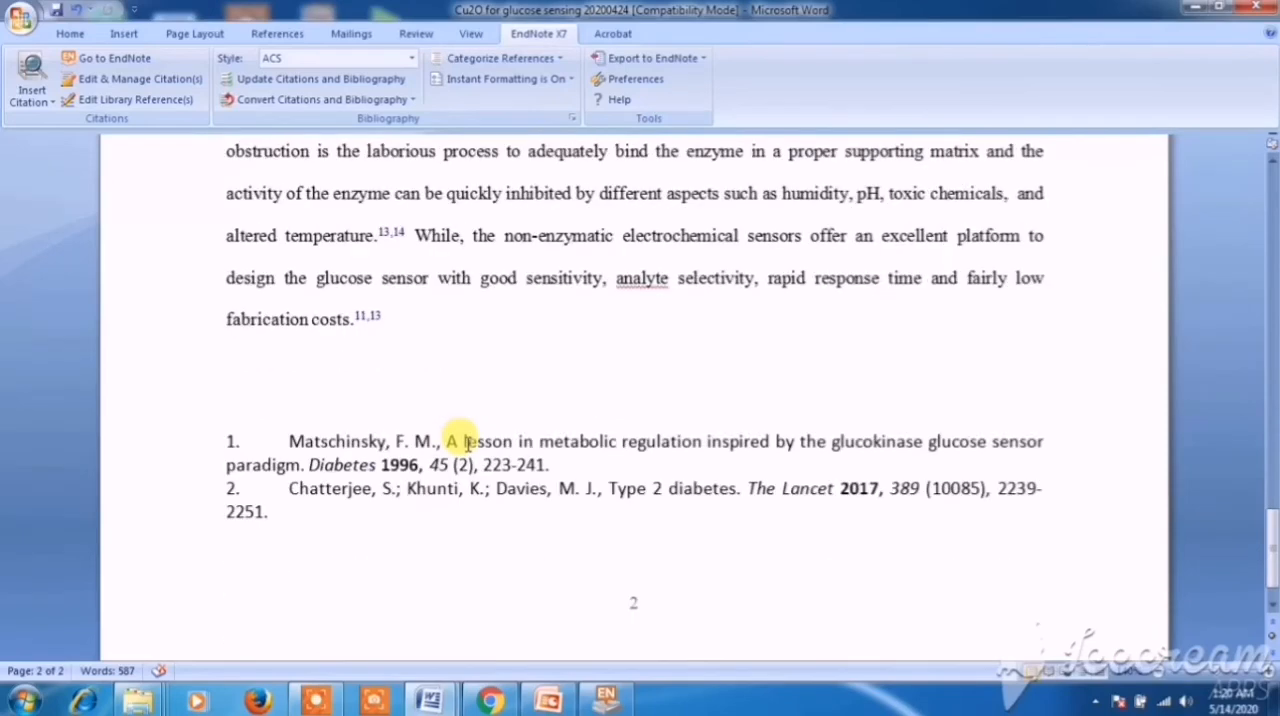
- Convert the EndNote citations and bibliography to plain text in a new copy of the document
left_click(338, 100)
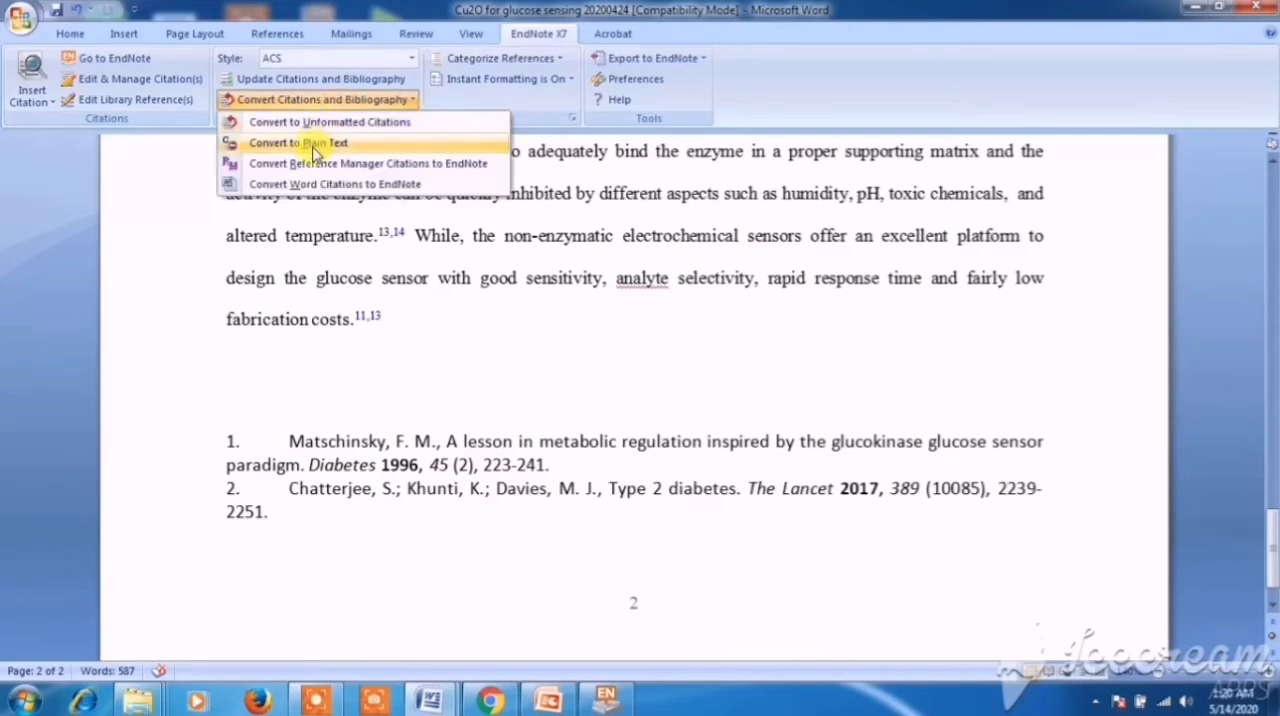
left_click(315, 146)
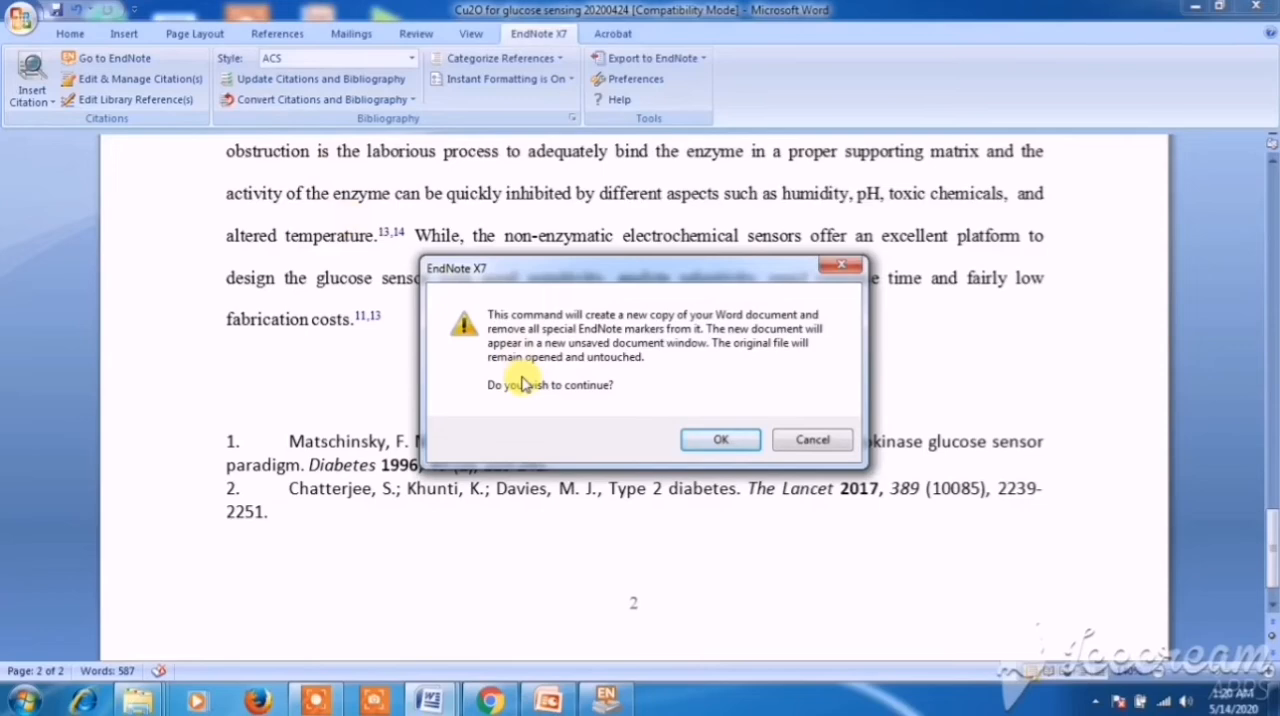
left_click(718, 439)
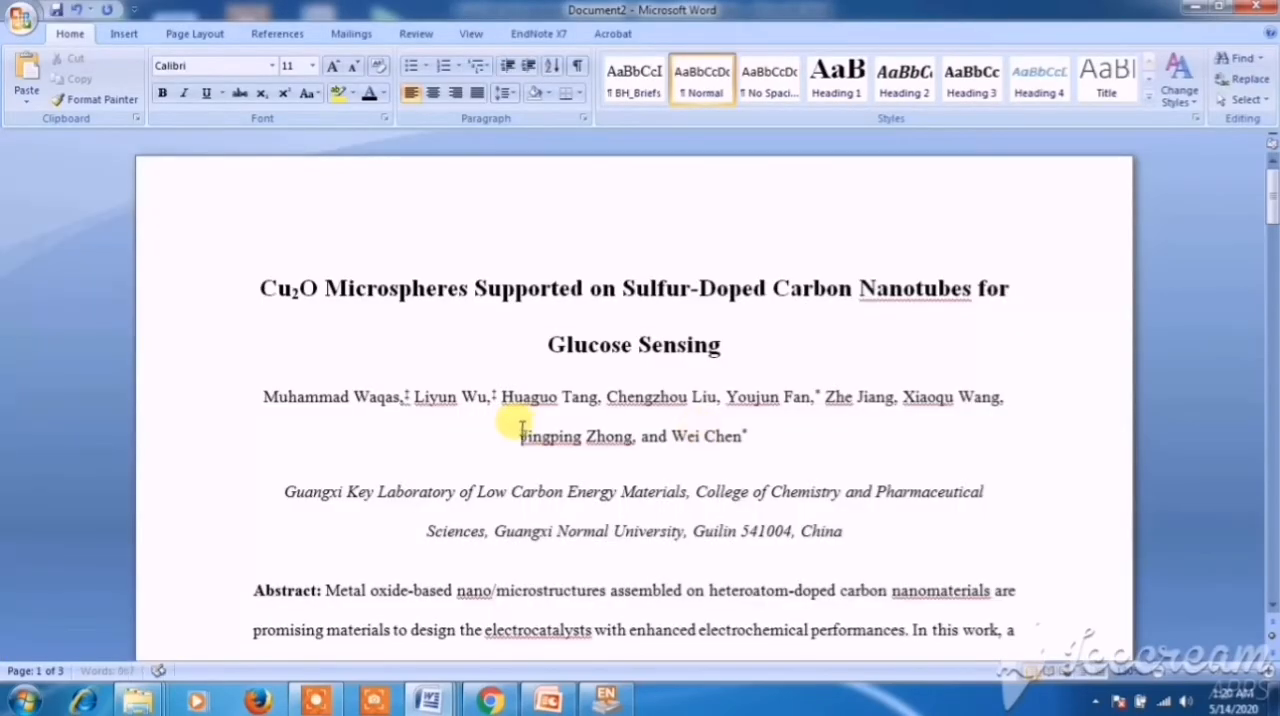
- Review the citations and bibliography in the plain-text copy, selecting part of the first entry to check that it is ordinary text
scroll(520, 428, "down", 5)
scroll(521, 428, "down", 5)
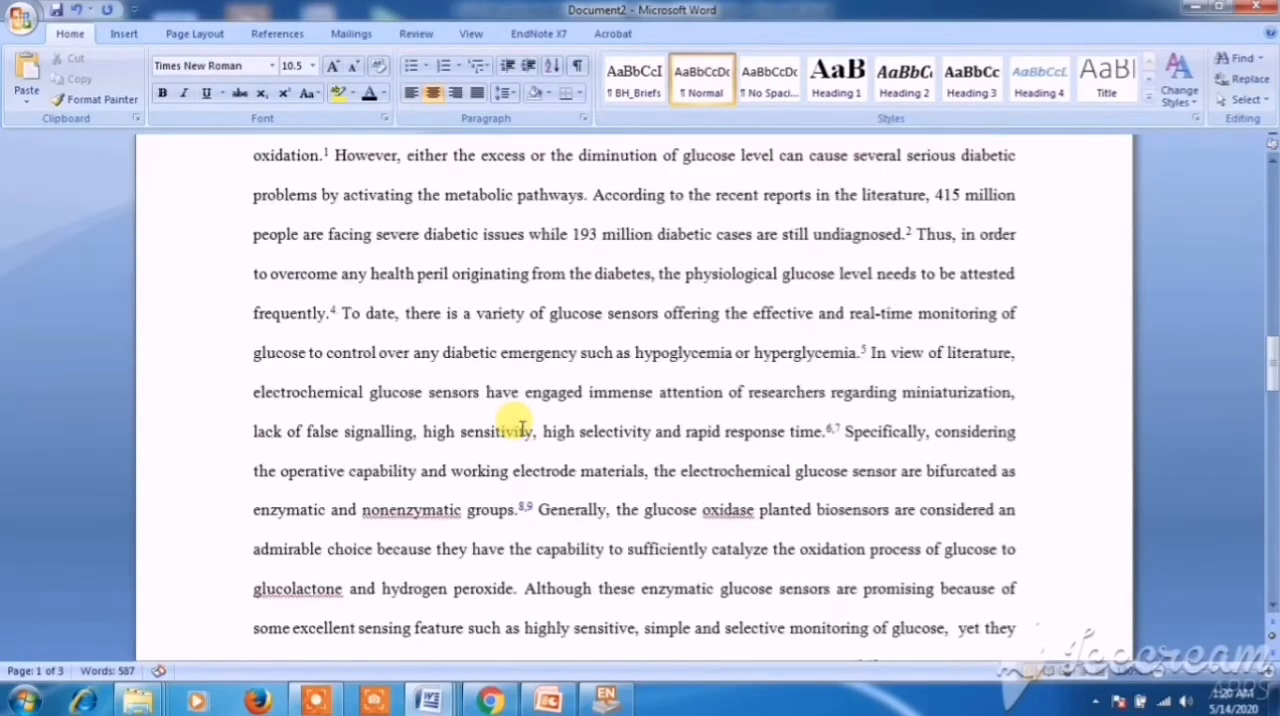
scroll(520, 428, "down", 15)
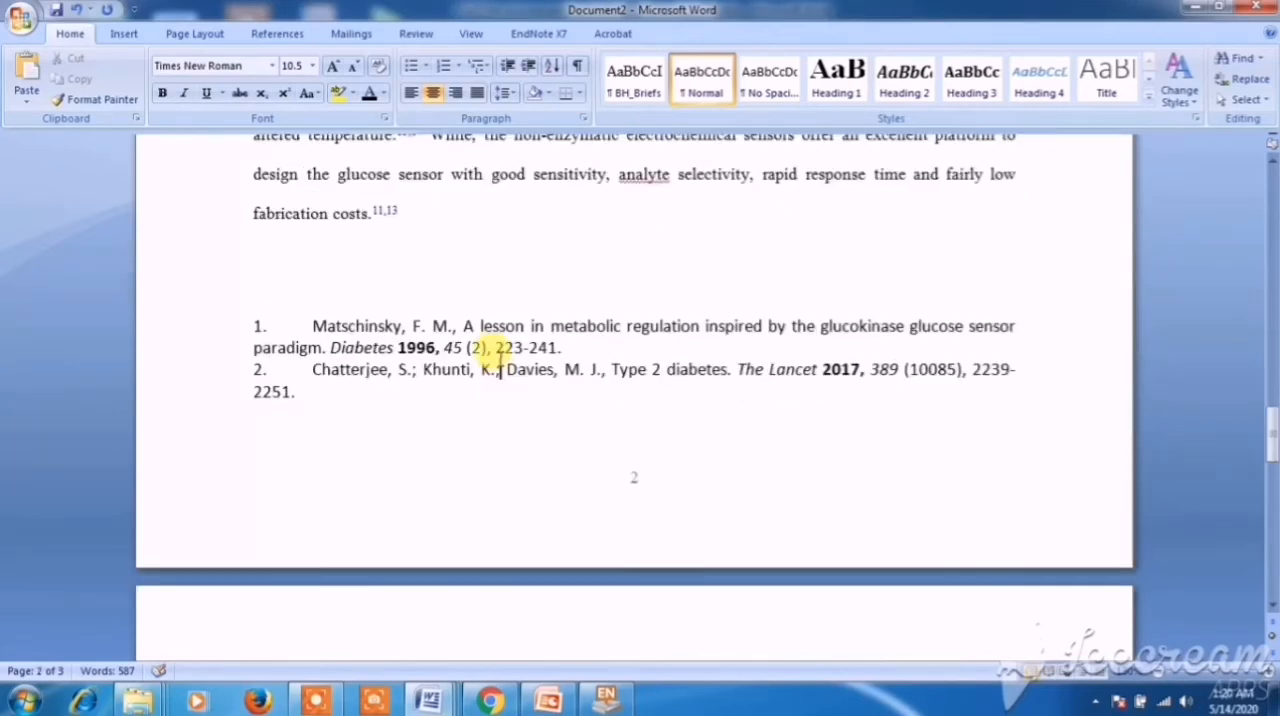
left_click(600, 368)
type(",")
left_click_drag(580, 330, 543, 349)
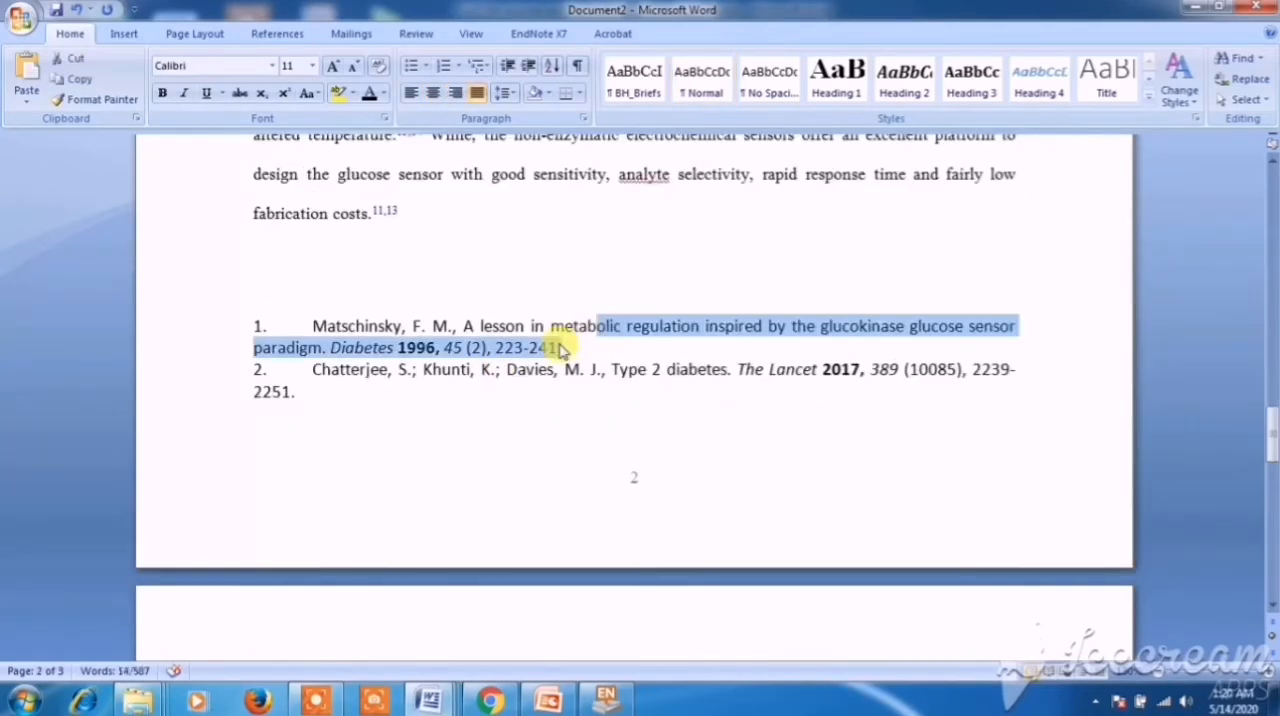
- Set the two bibliography entries at the document's end in Times New Roman, size 12
left_click(491, 323)
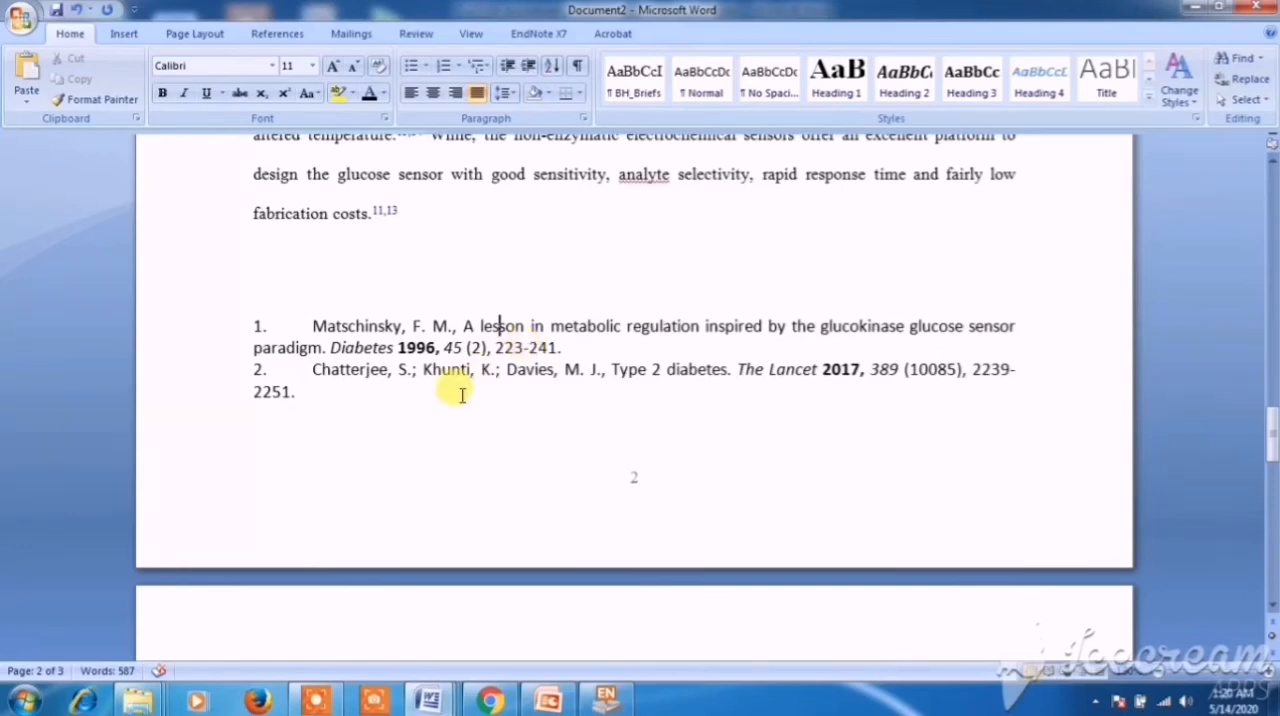
left_click(335, 406)
left_click_drag(335, 406, 224, 324)
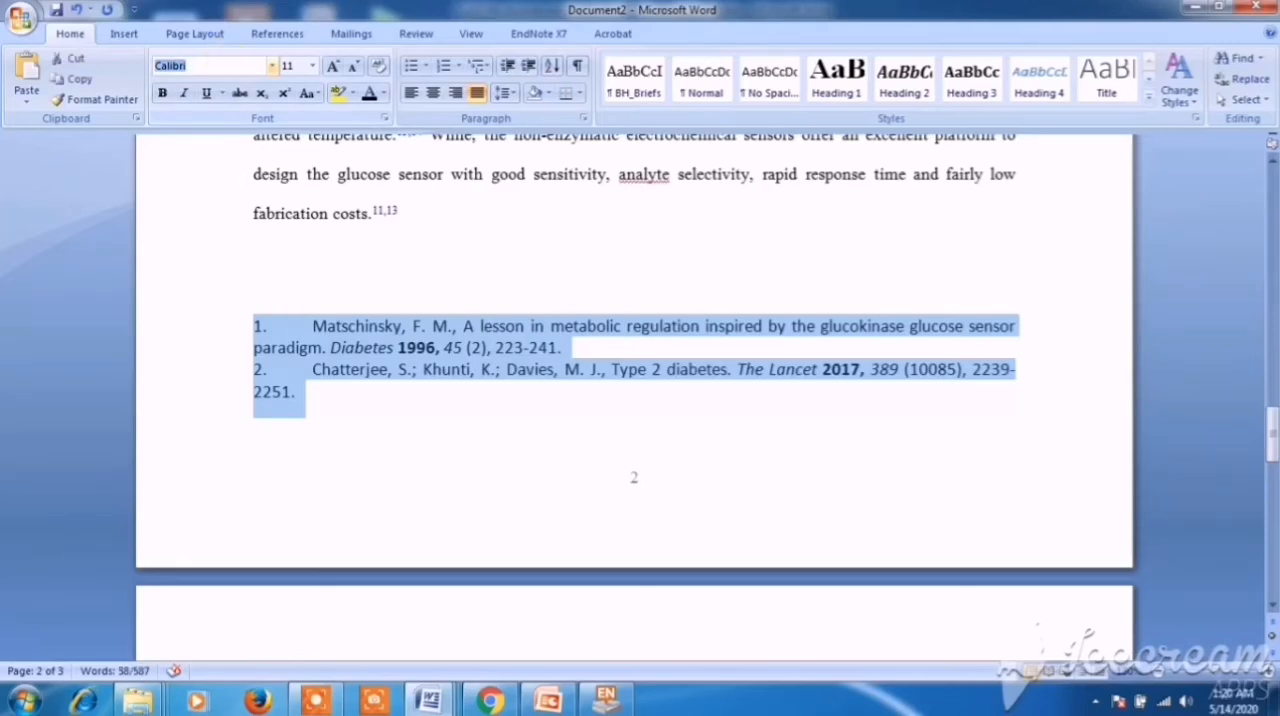
left_click(222, 65)
key("Return")
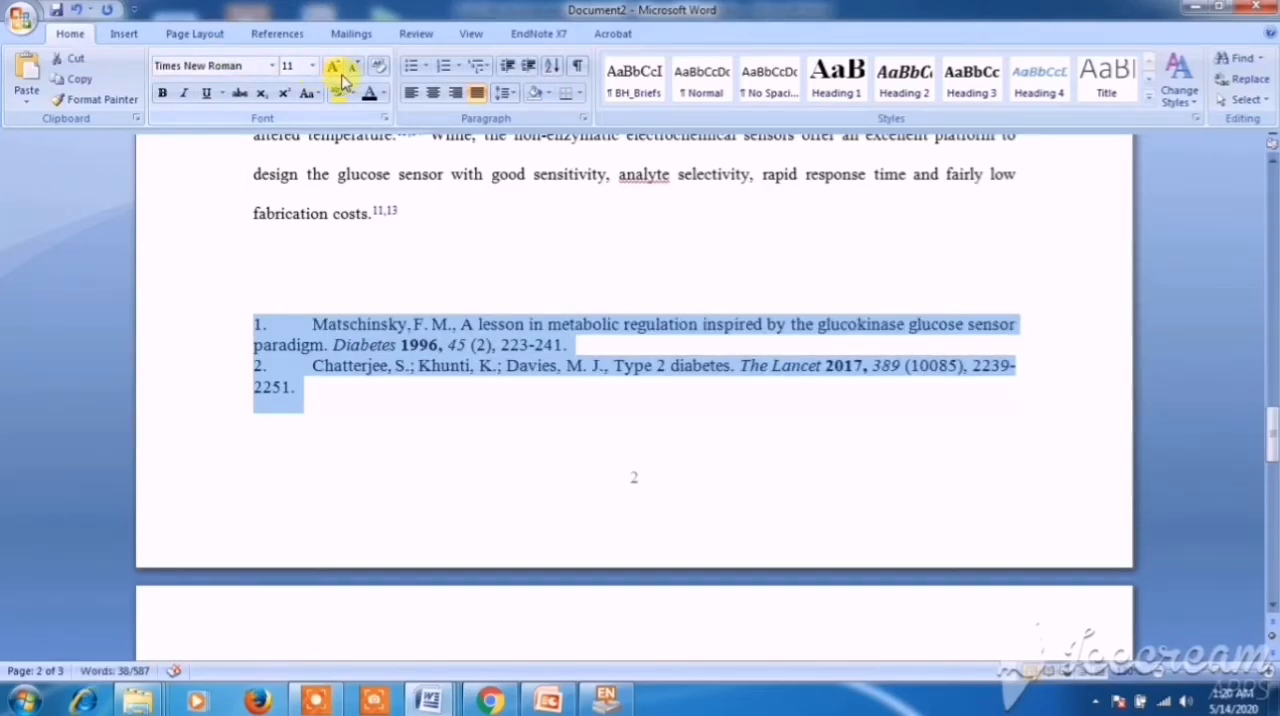
left_click(290, 66)
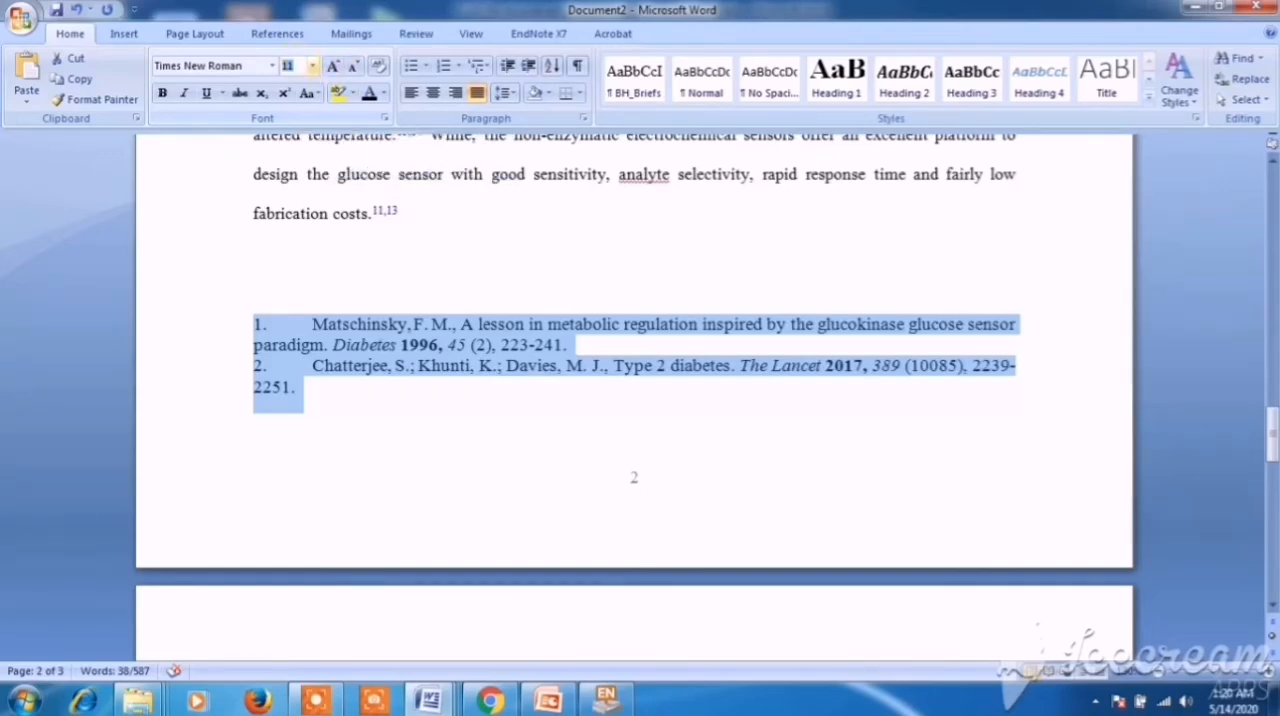
type("12")
key("Return")
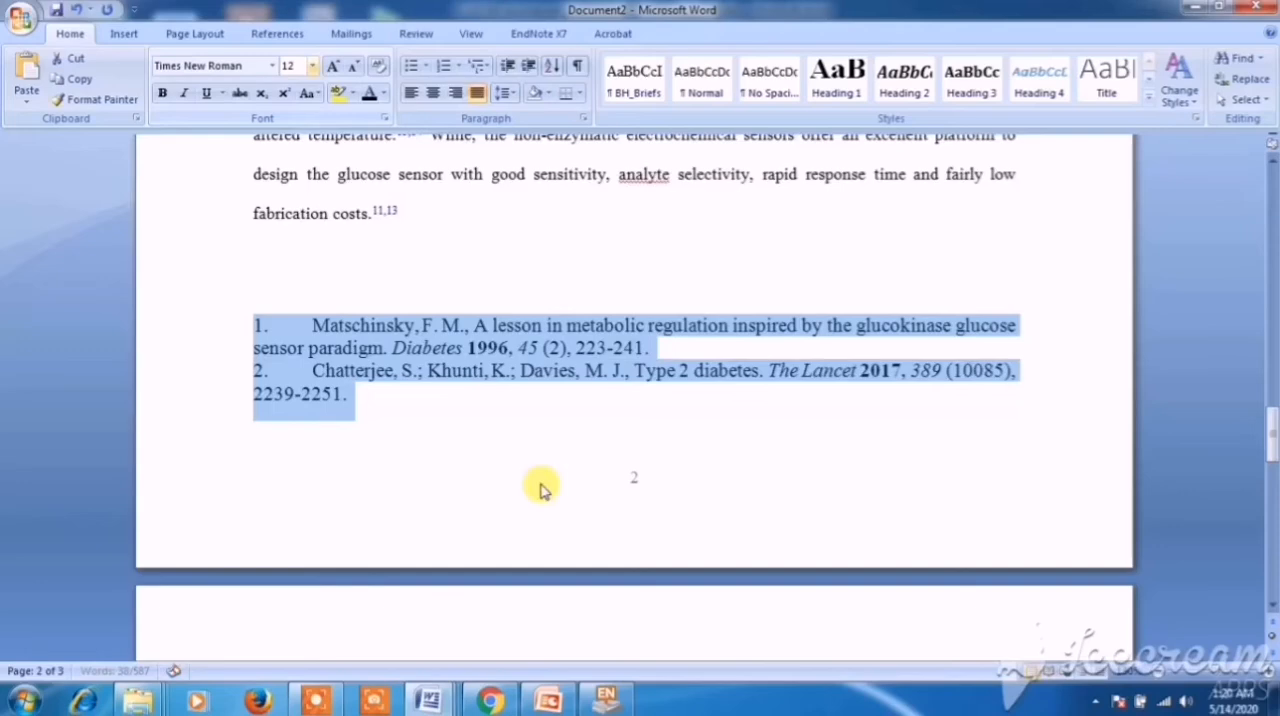
left_click(534, 437)
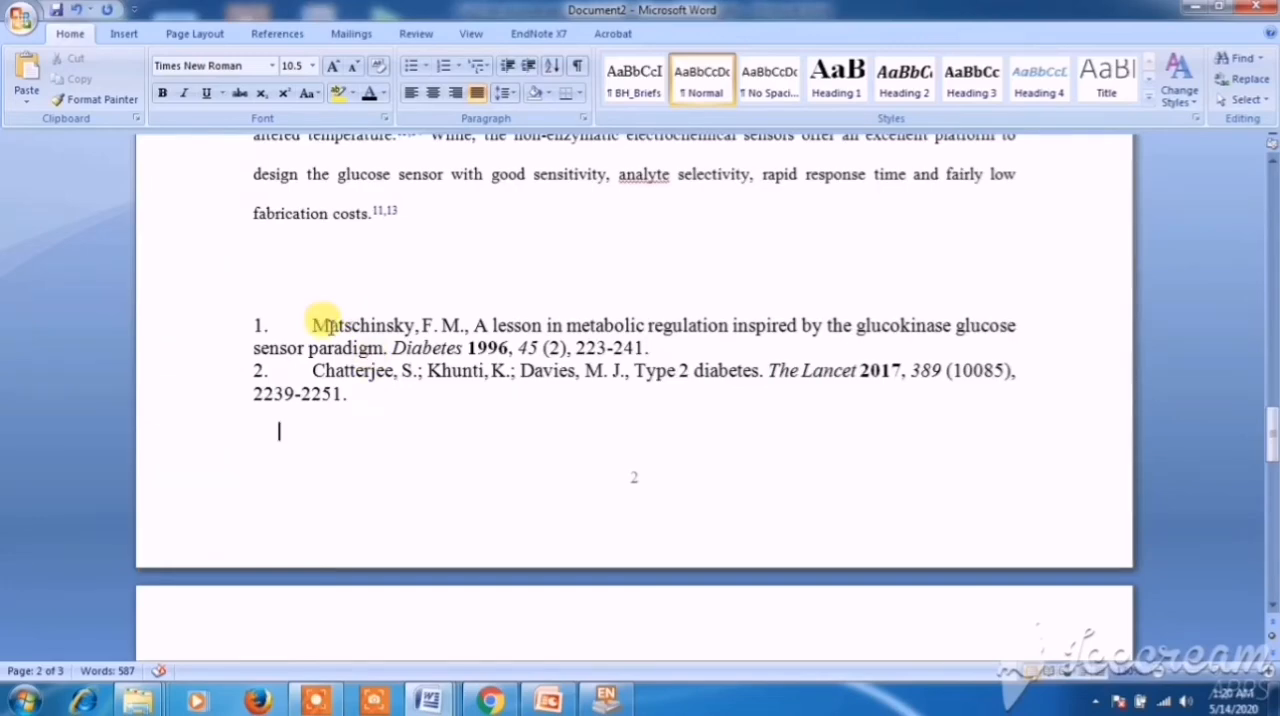
- Insert "Cu2O" before "the glucokinase" in the title of the first bibliography entry
left_click_drag(325, 325, 646, 346)
left_click(437, 430)
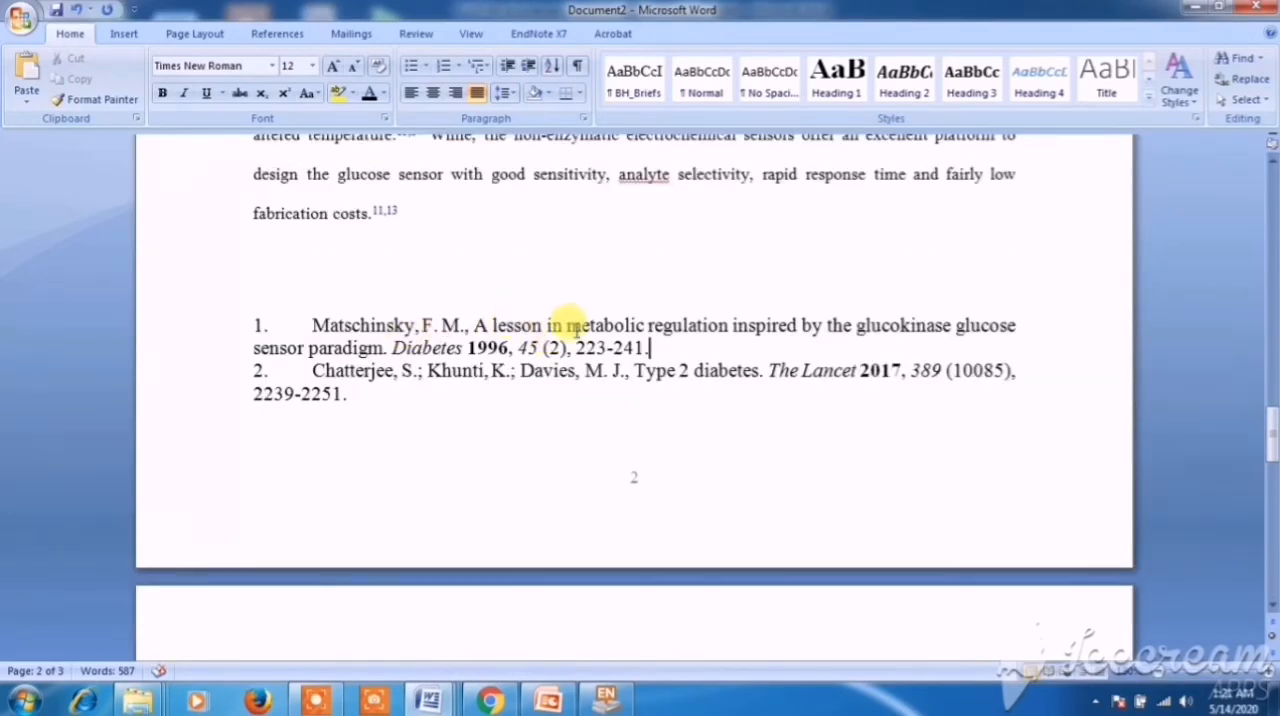
left_click(820, 328)
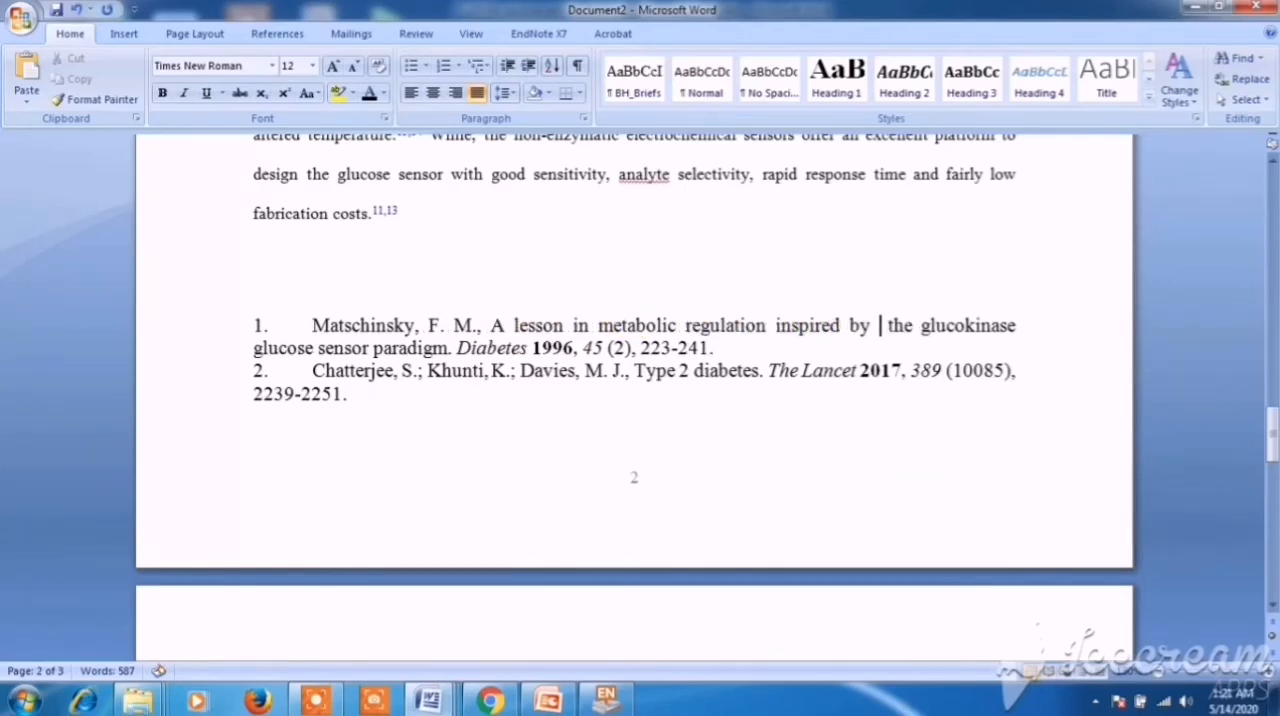
type("Cu2 ")
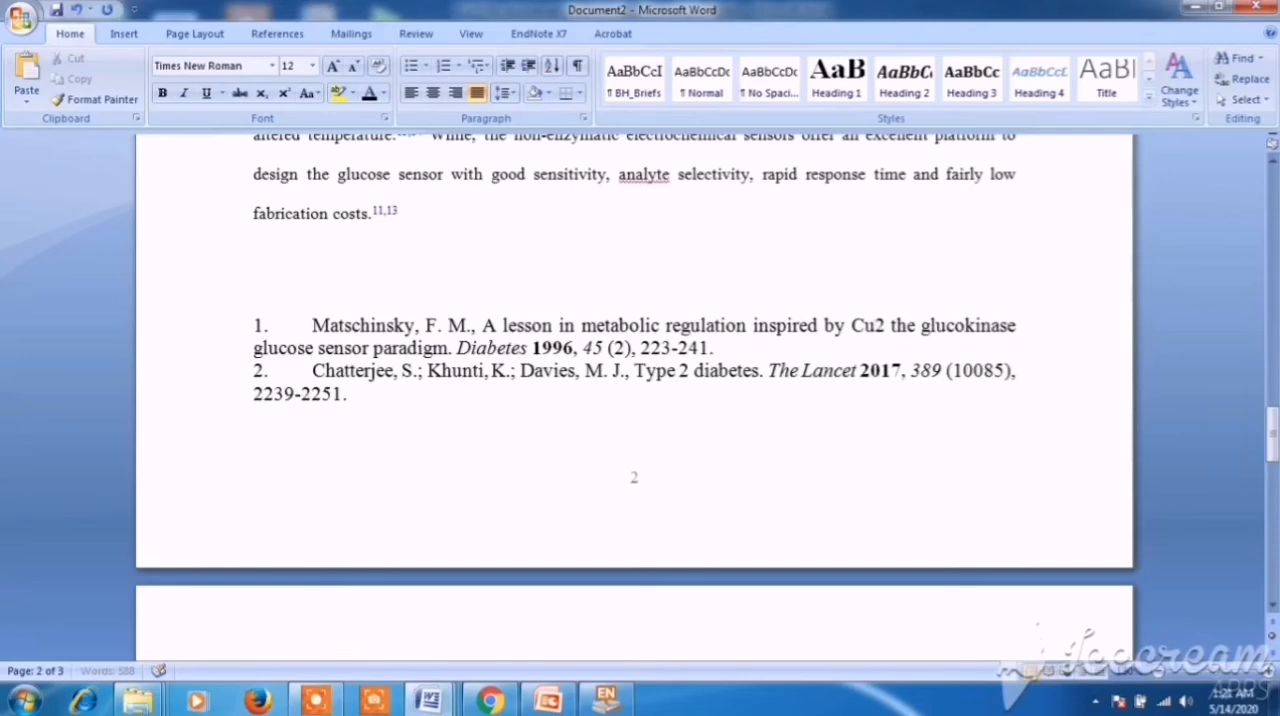
type("O")
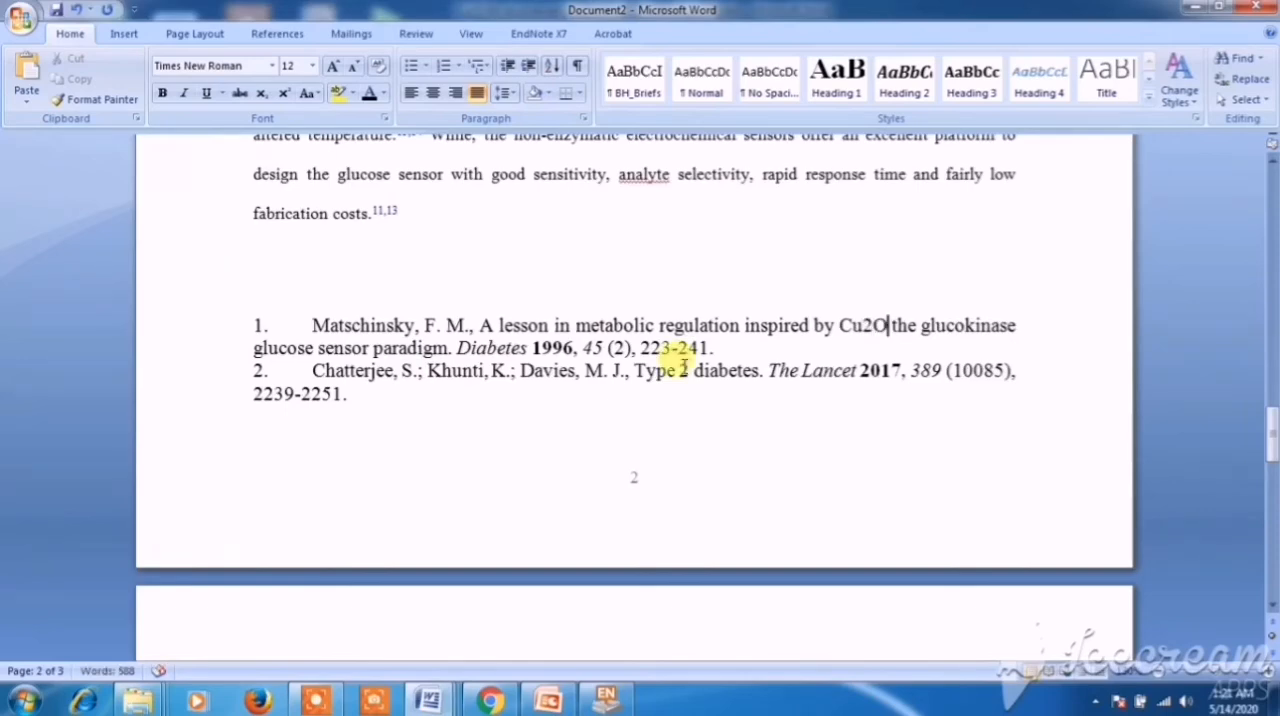
- Format the 2 in "Cu2O" as a subscript in the first bibliography entry
left_click(841, 327)
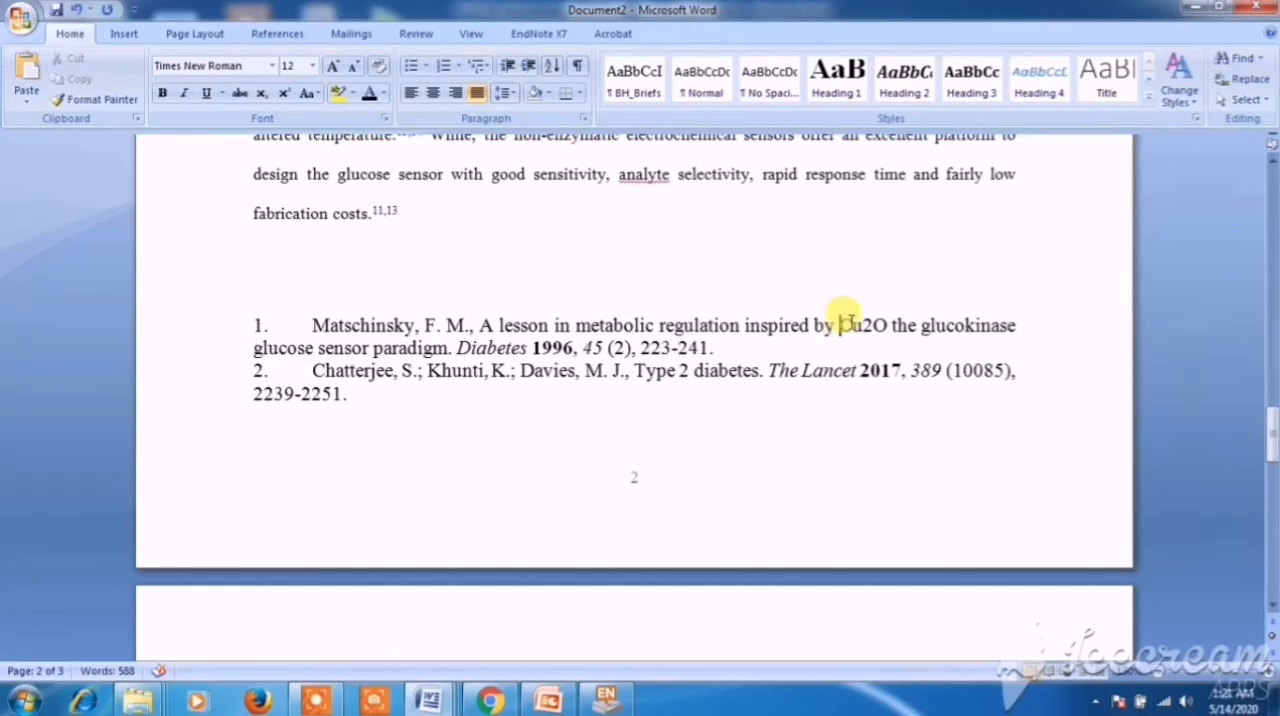
left_click_drag(838, 328, 866, 327)
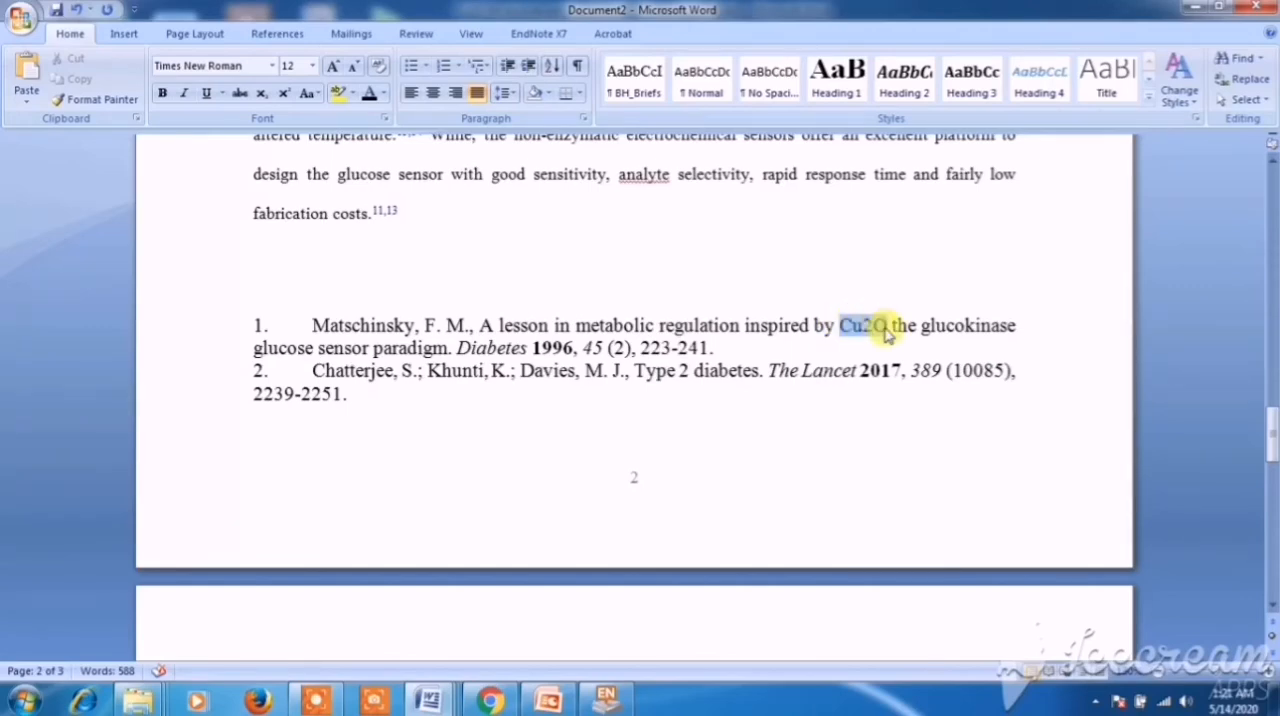
left_click(865, 347)
double_click(866, 347)
left_click(856, 365)
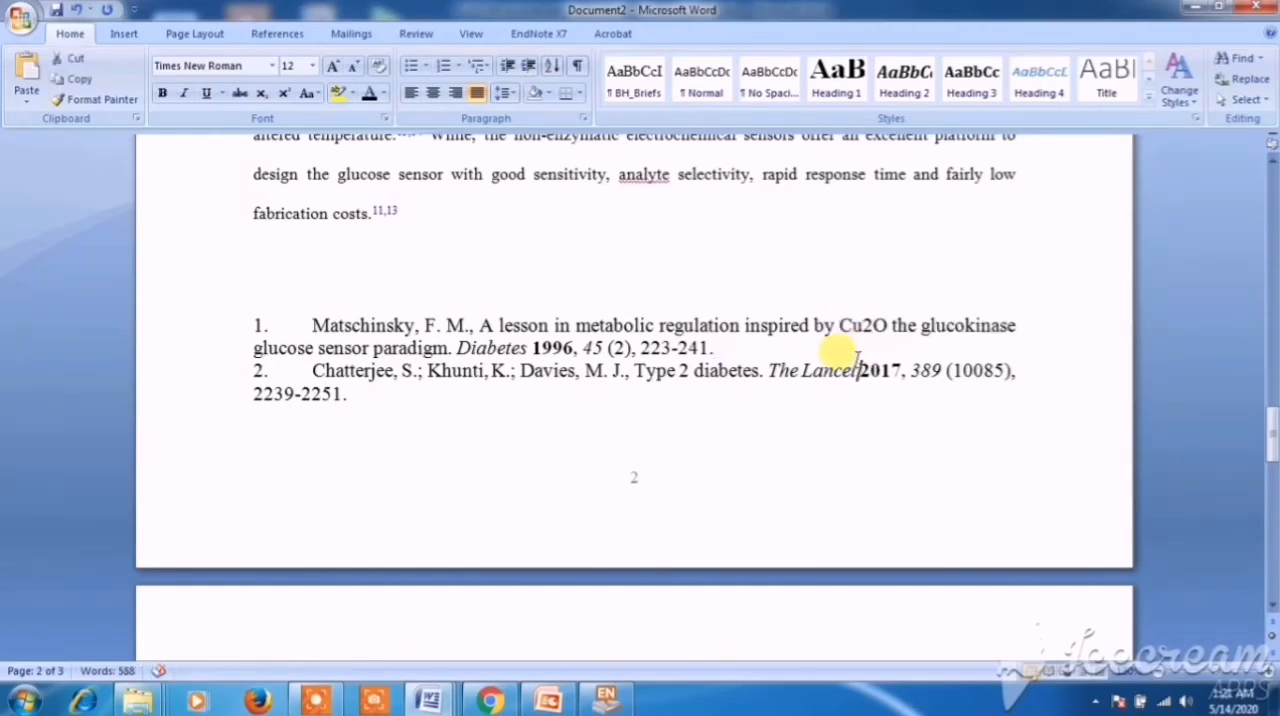
left_click(866, 326)
left_click_drag(866, 326, 873, 328)
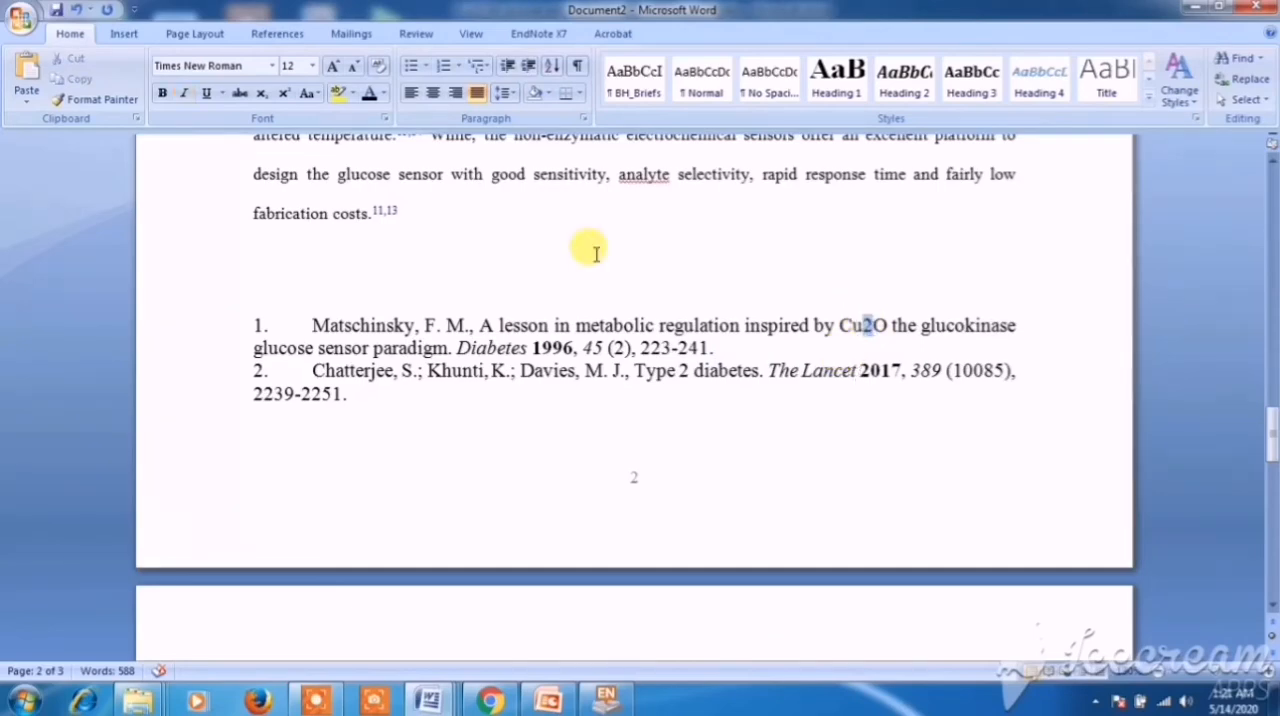
left_click(265, 97)
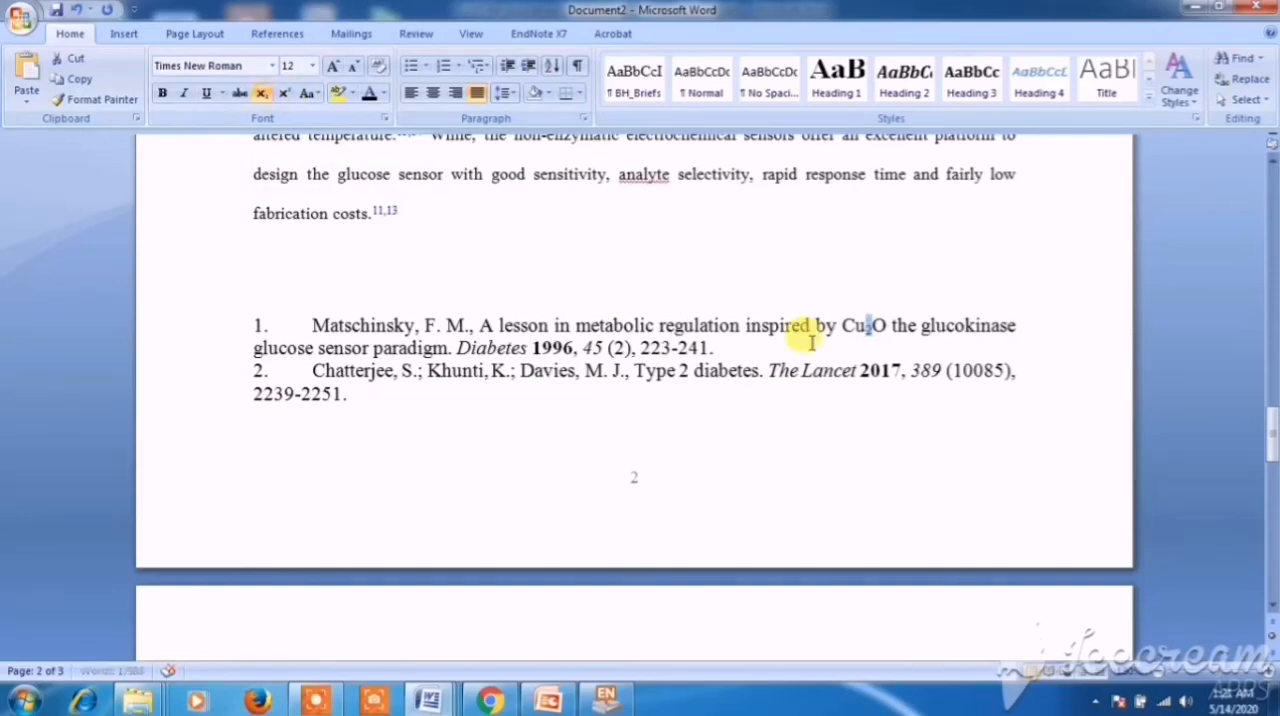
left_click(849, 338)
left_click_drag(842, 329, 887, 329)
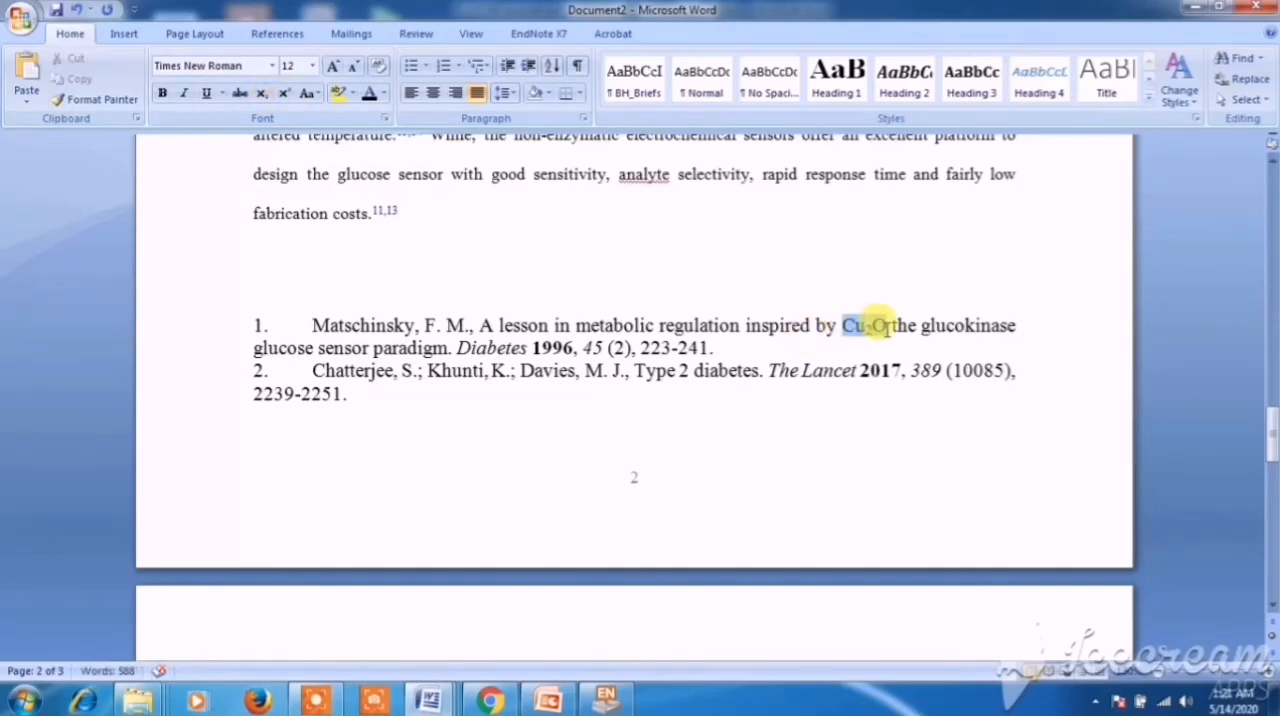
left_click(887, 329)
left_click(749, 346)
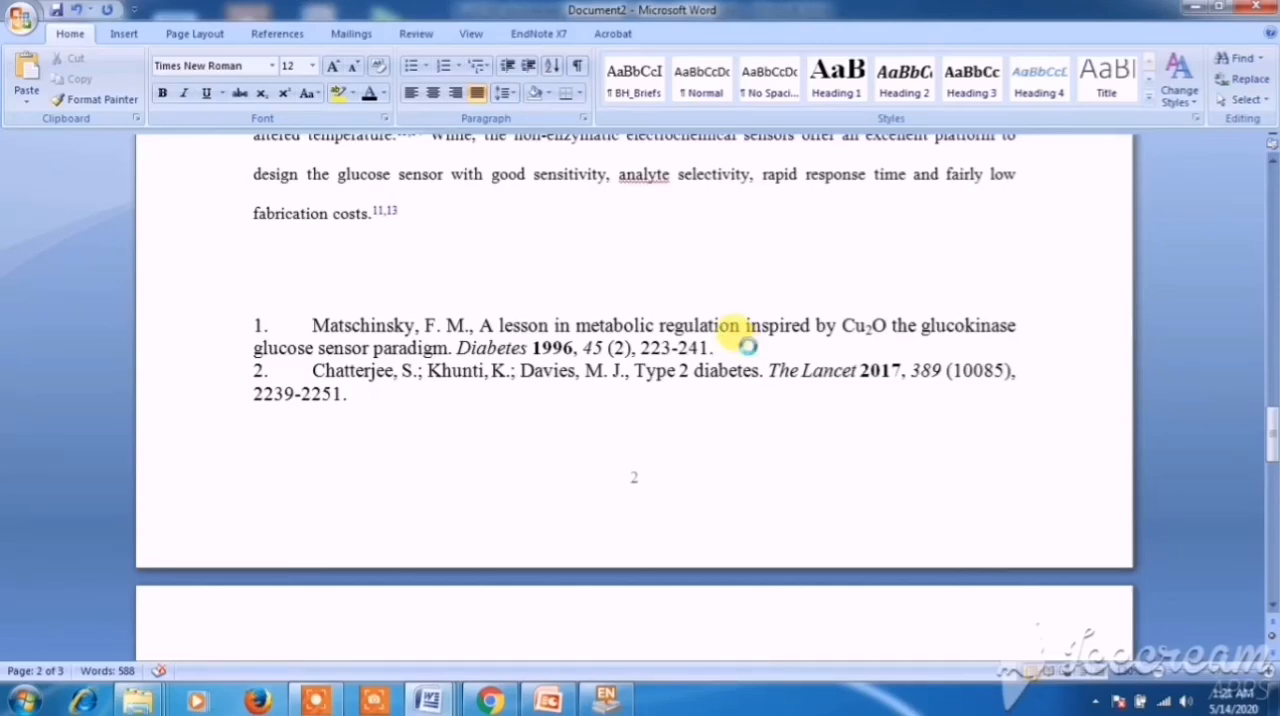
- Delete the inserted "Cu2O" from the title of the first bibliography entry
left_click_drag(843, 327, 882, 331)
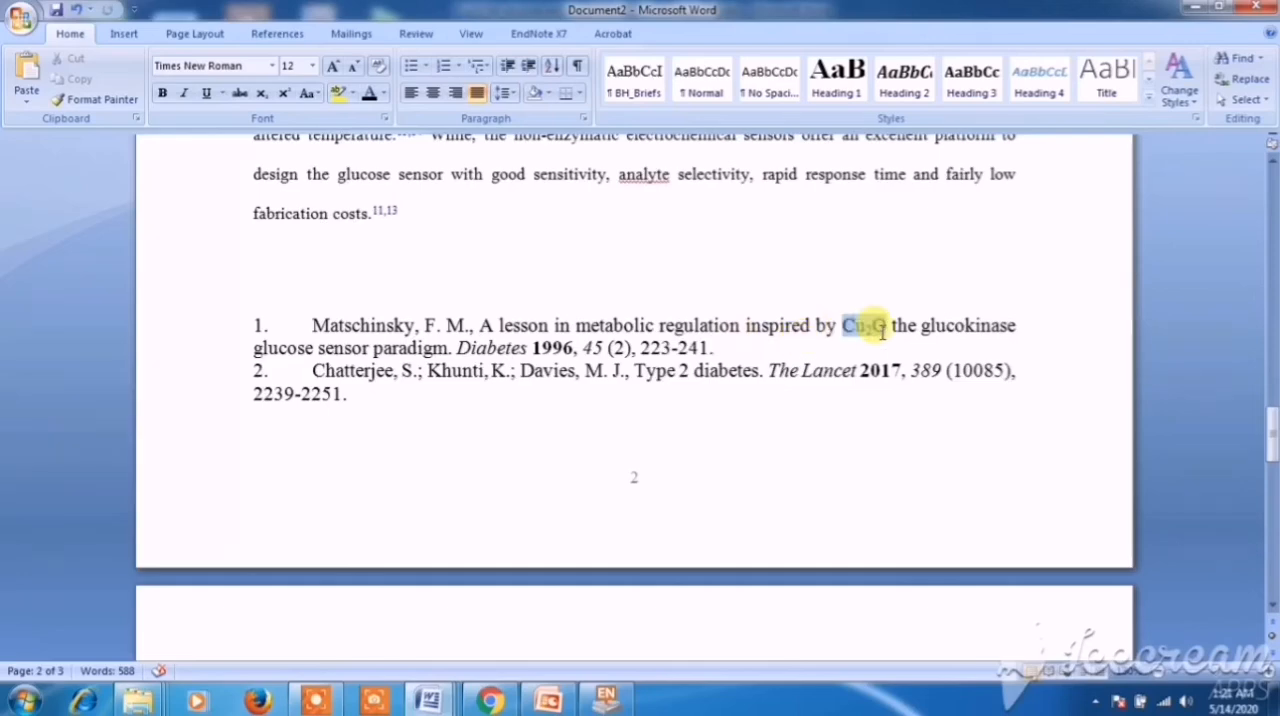
key("Delete")
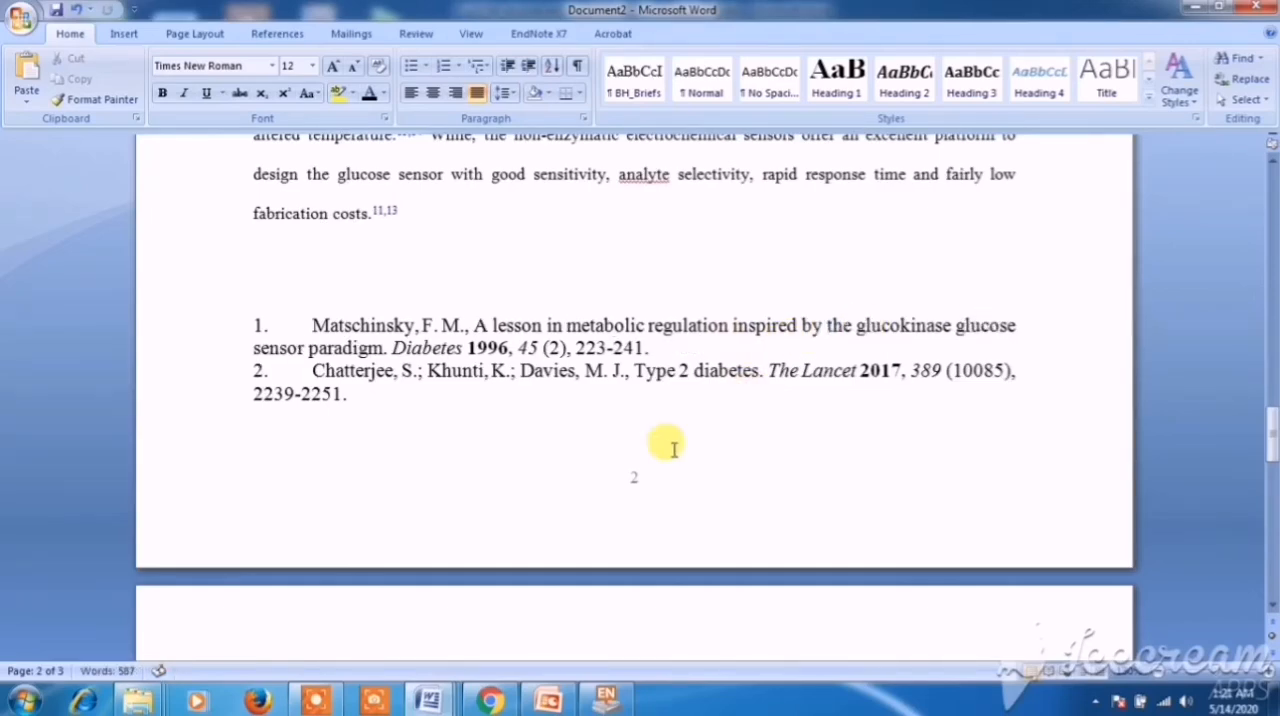
left_click(655, 452)
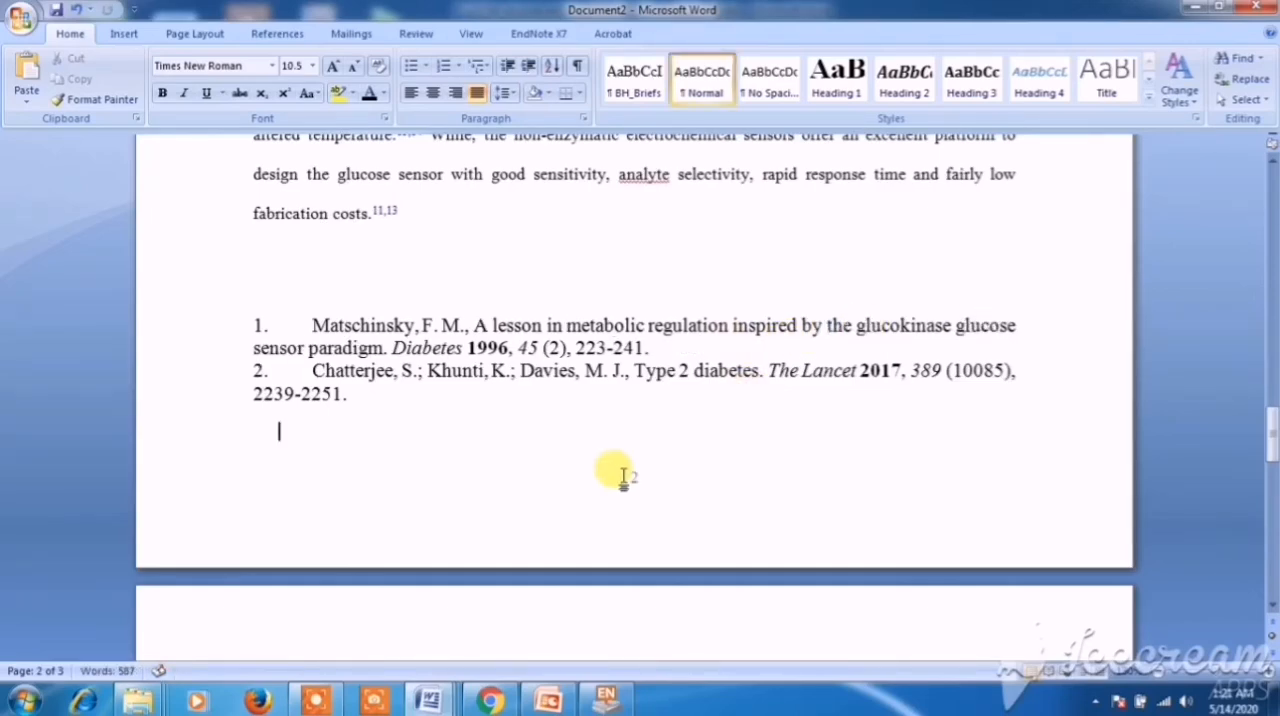
- Switch to the Endnote PPT presentation in PowerPoint and review the slides on putting references and how citations will appear
left_click(545, 703)
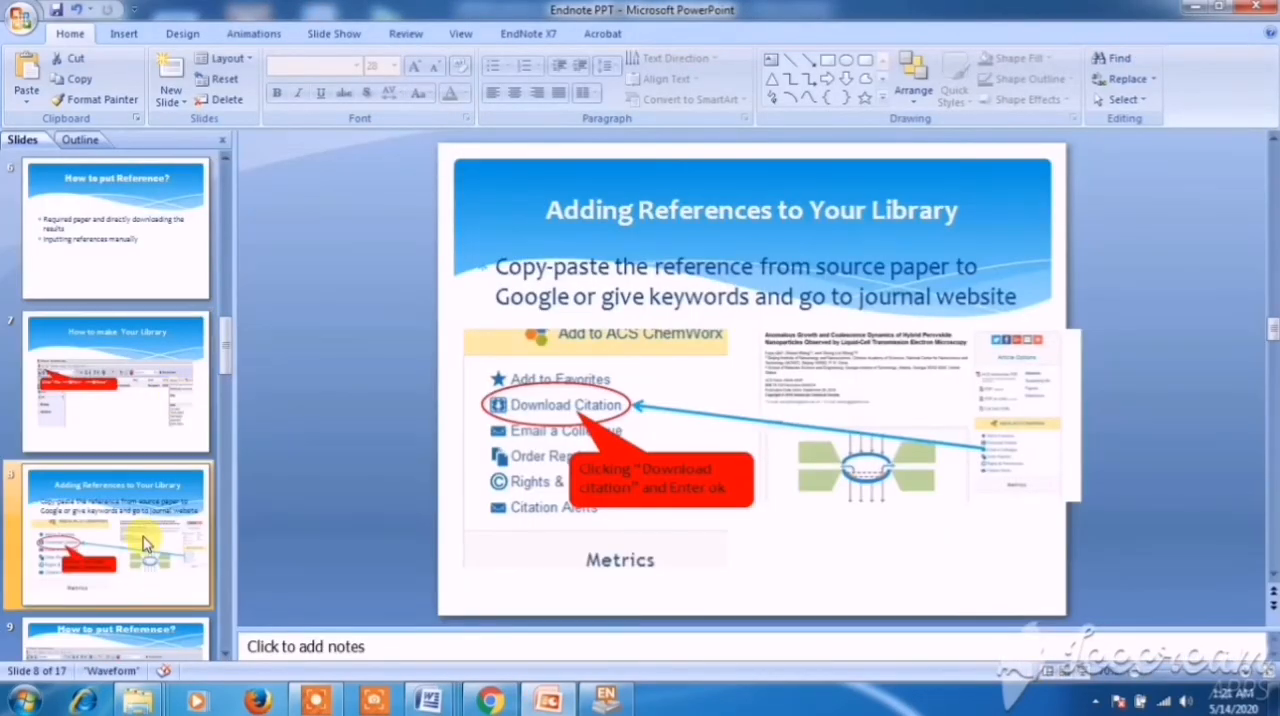
left_click(392, 458)
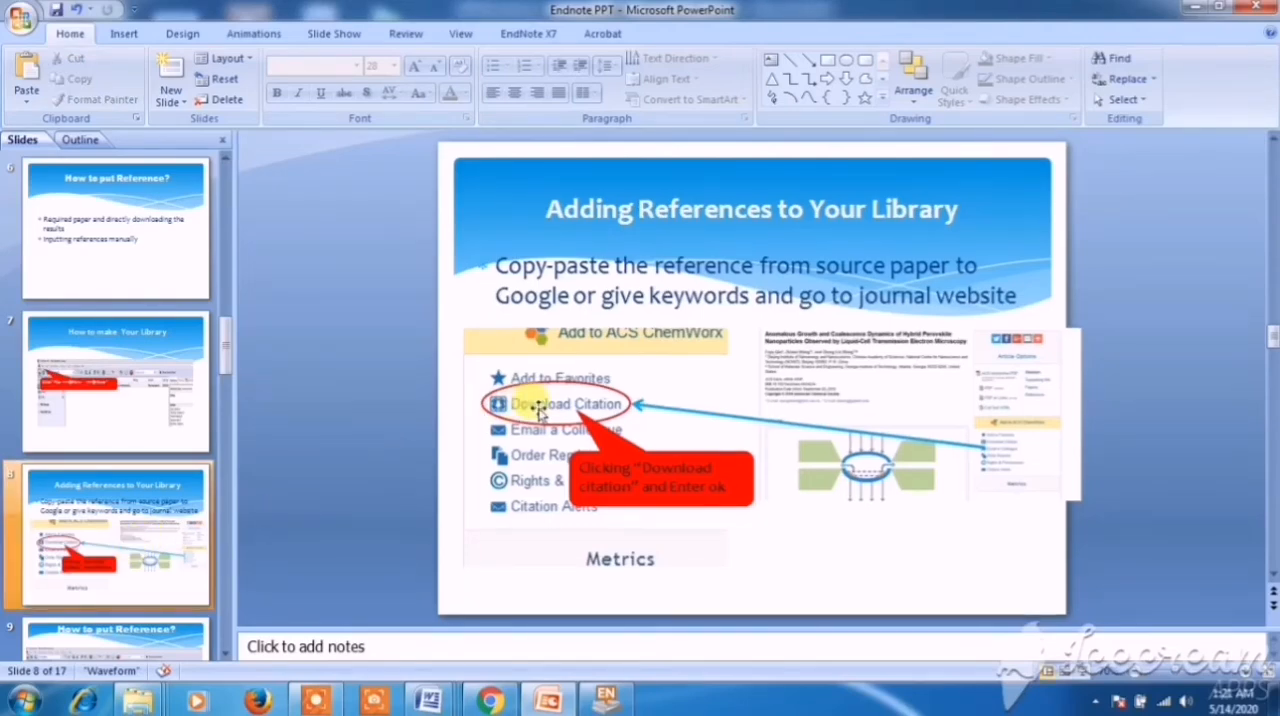
left_click(195, 636)
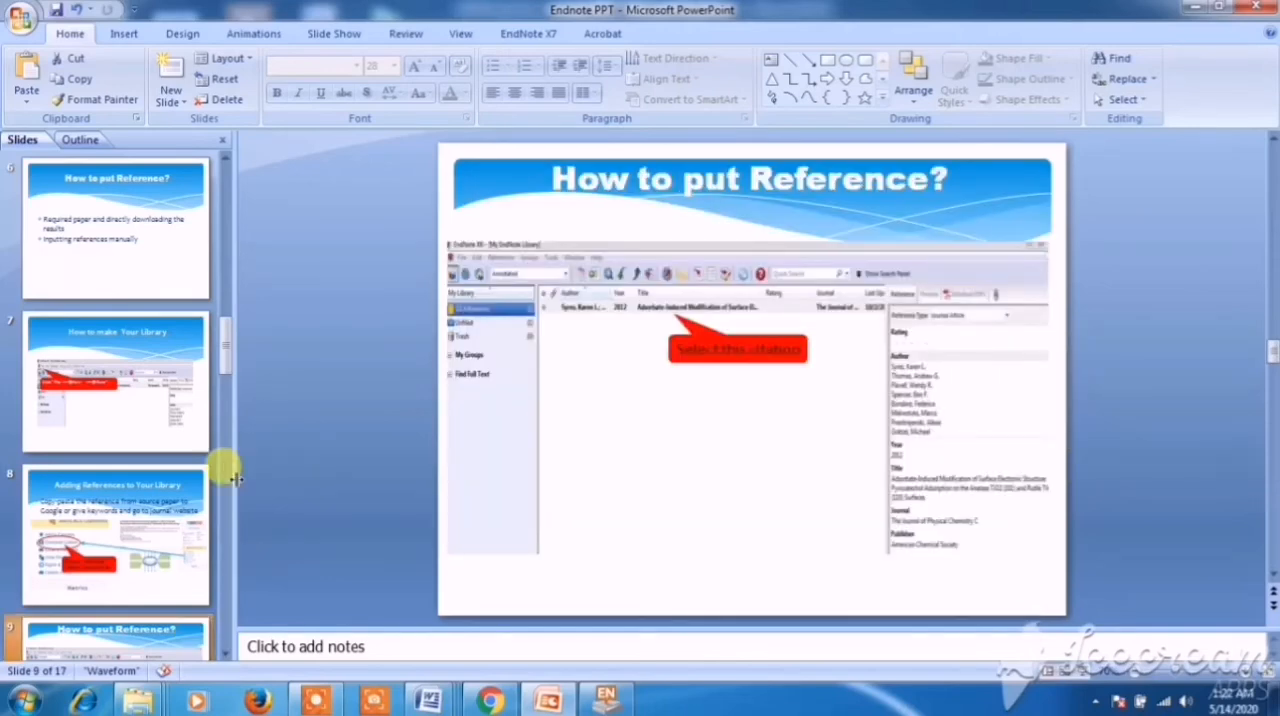
scroll(232, 478, "down", 2)
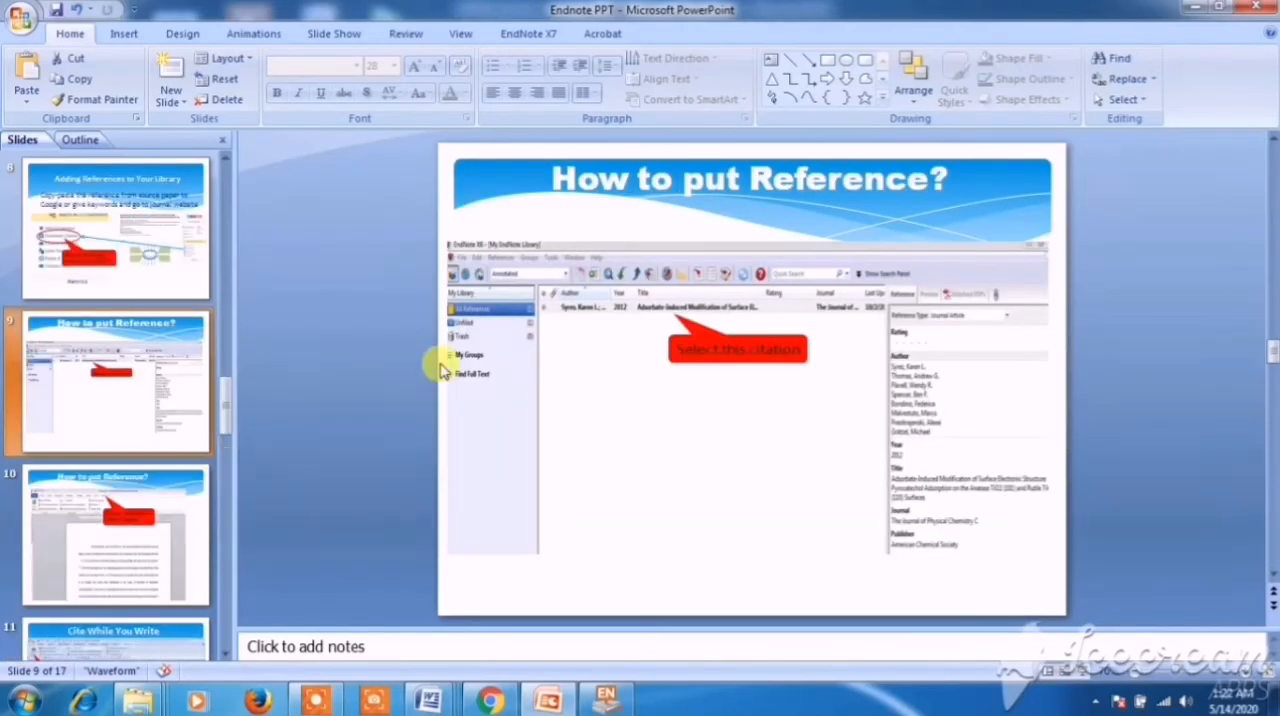
left_click(175, 523)
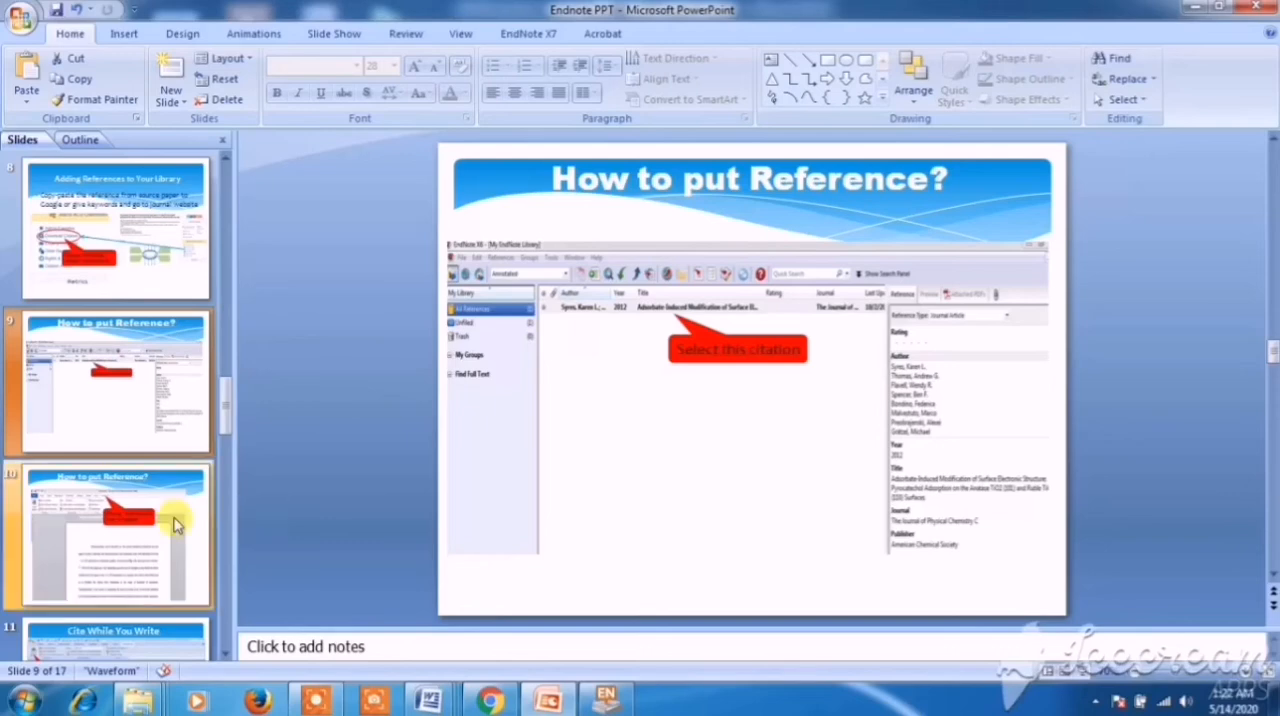
scroll(172, 535, "down", 3)
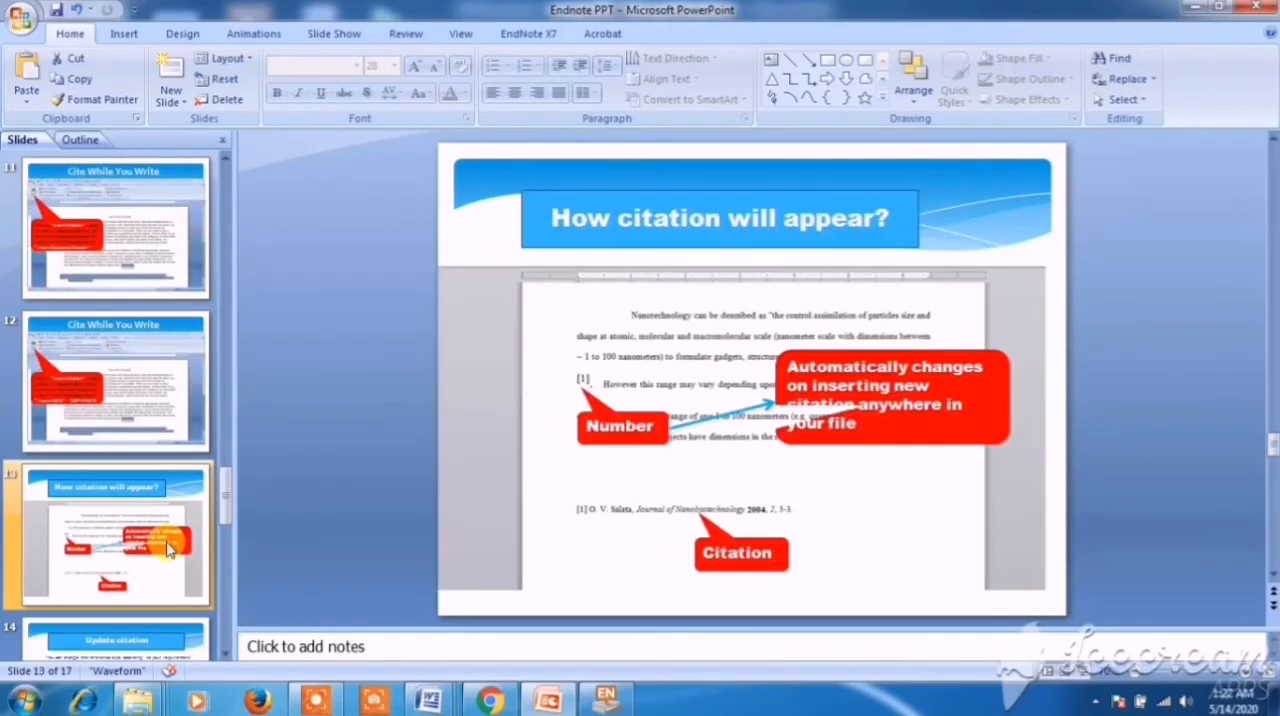
scroll(170, 549, "down", 3)
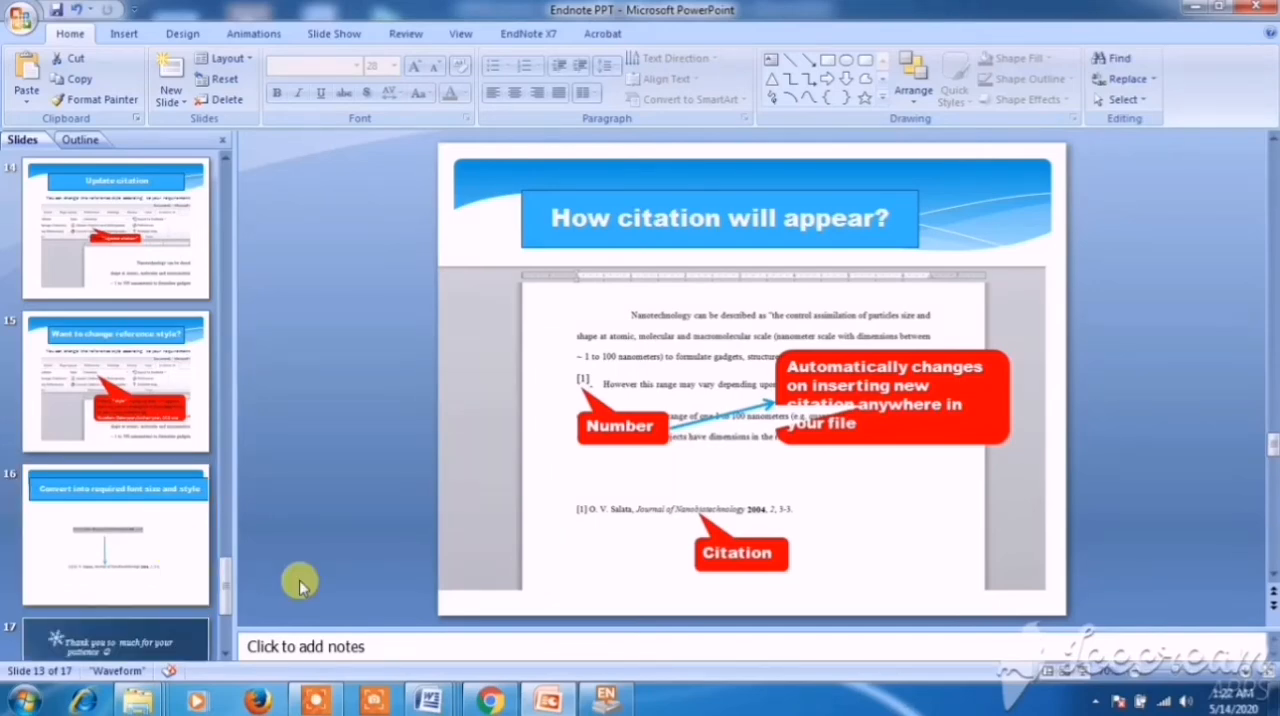
- Switch back to Document2 in Word and review the plain-text citations throughout the Introduction
mouse_move(428, 700)
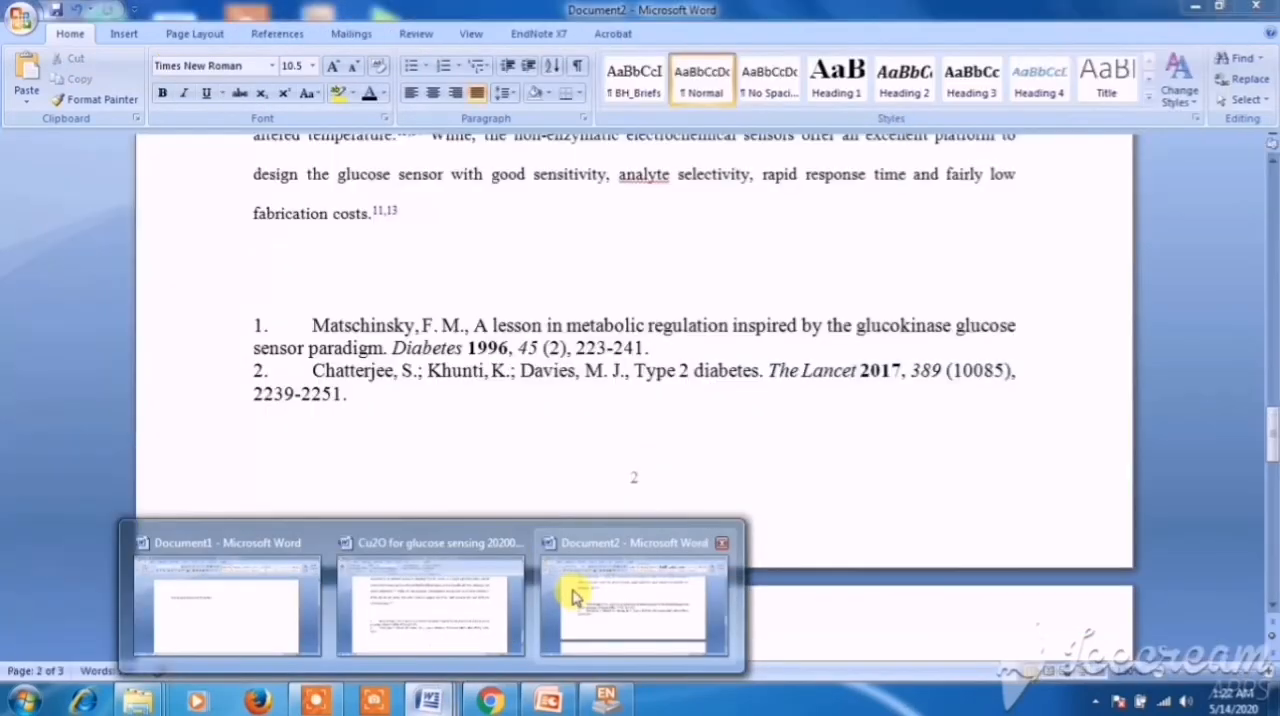
left_click(572, 595)
scroll(565, 490, "up", 3)
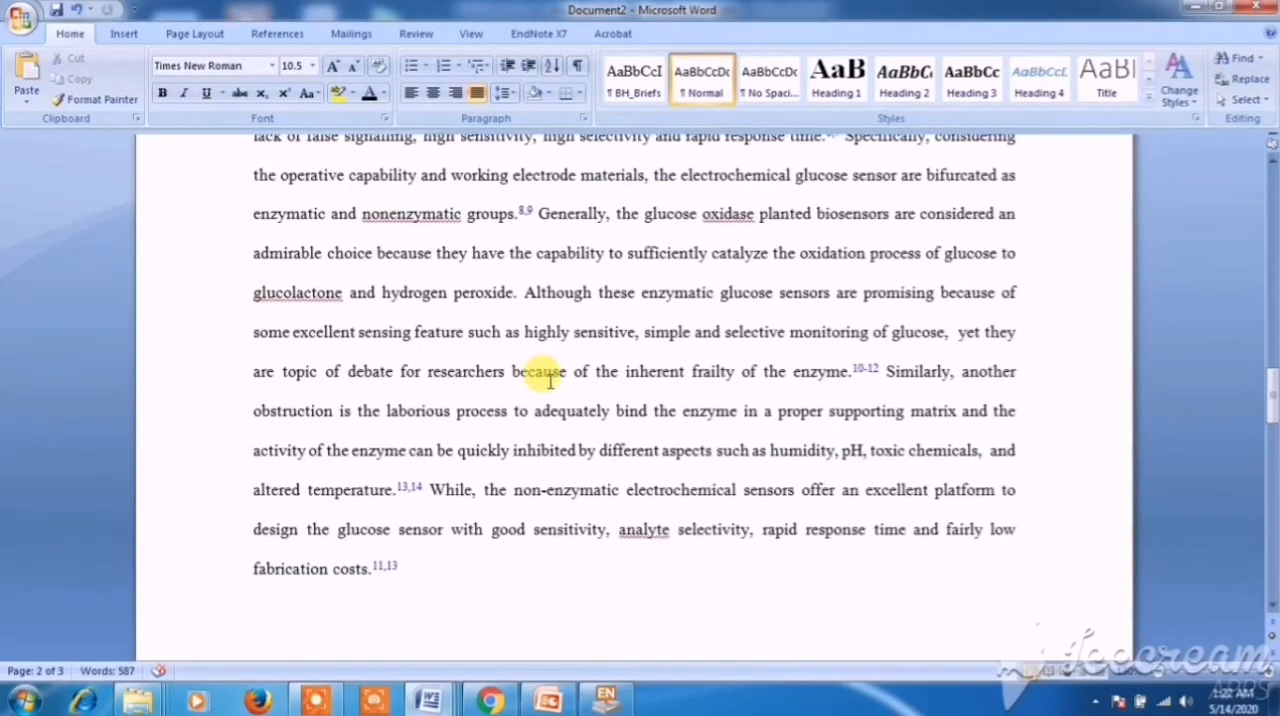
scroll(547, 395, "up", 5)
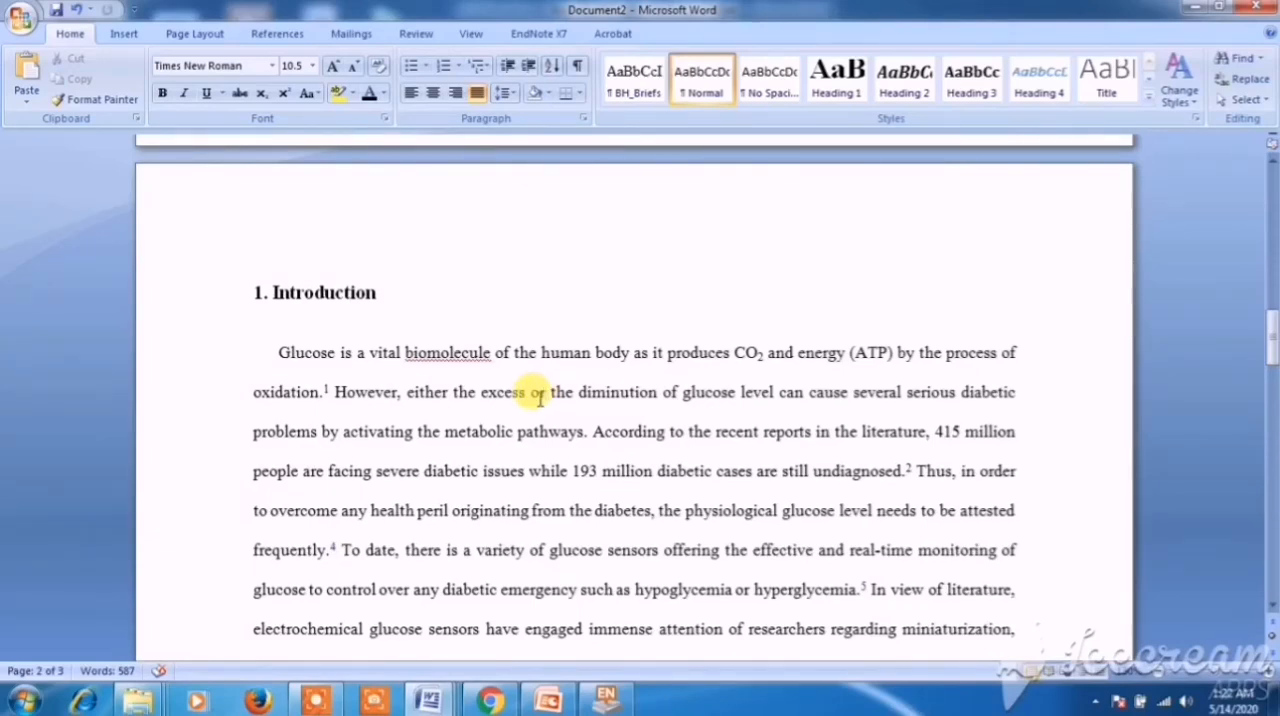
scroll(527, 436, "down", 1)
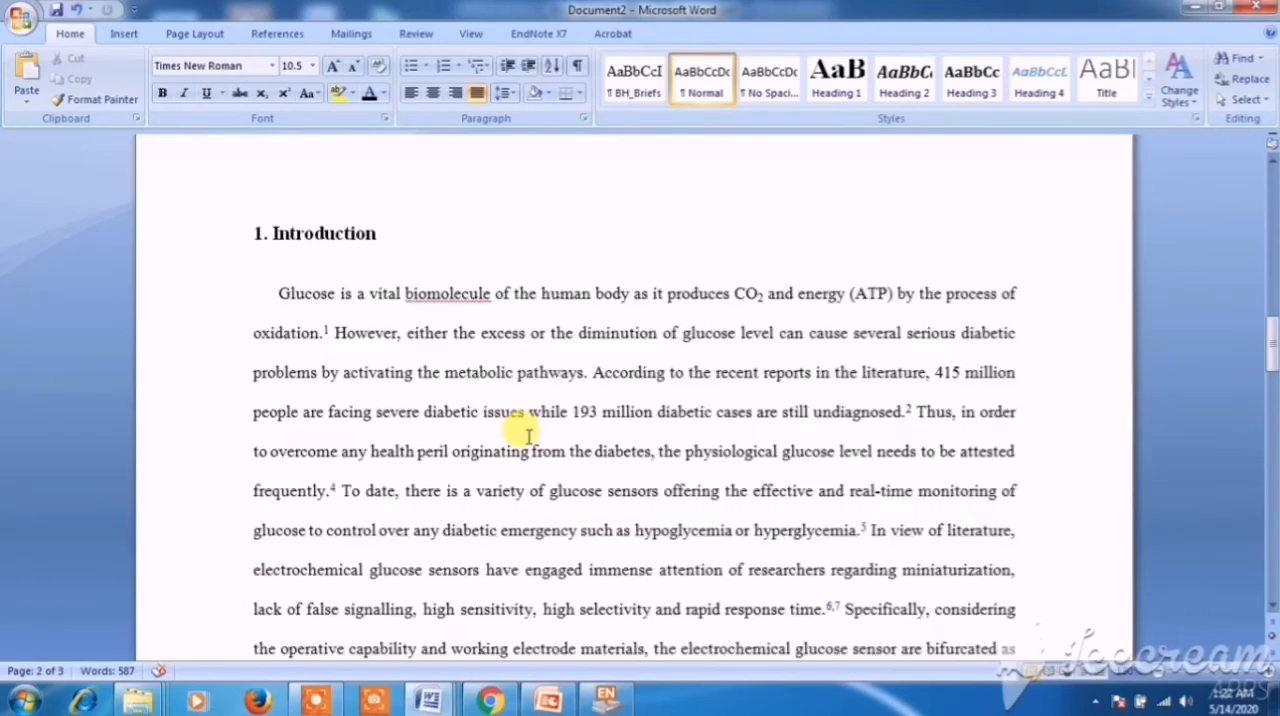
scroll(527, 436, "down", 1)
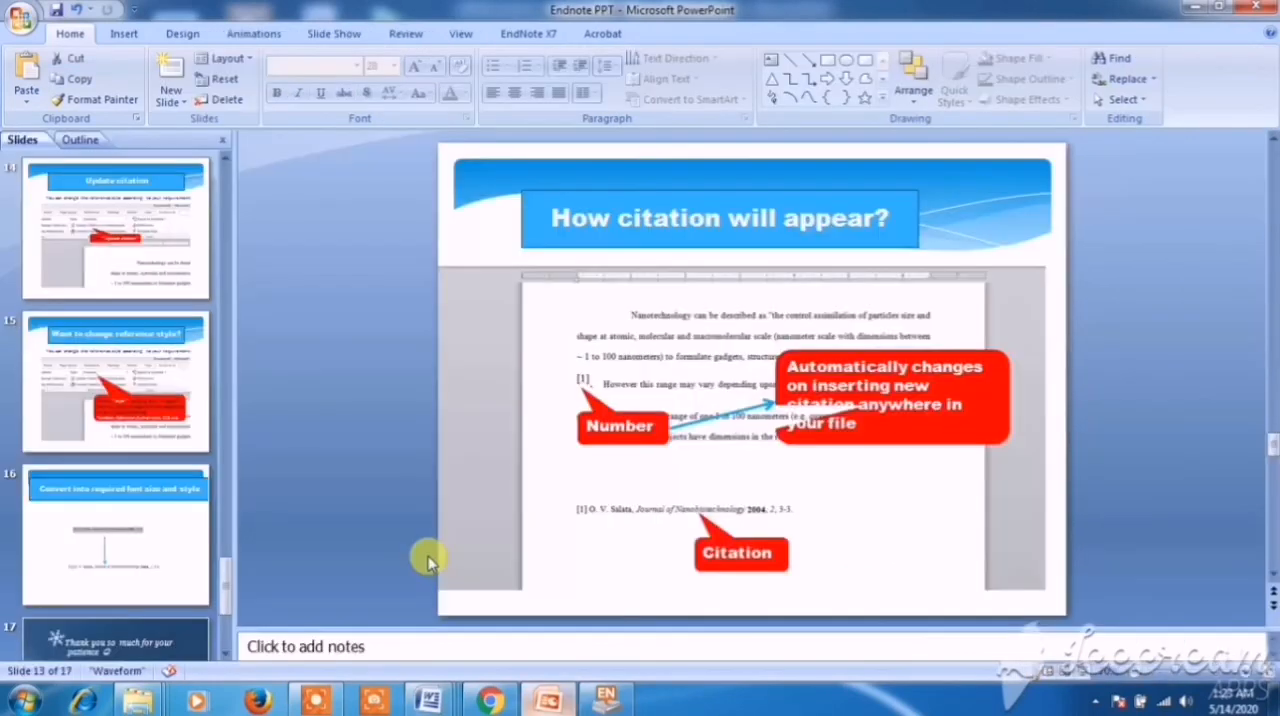
- Switch to the Endnote PPT presentation in PowerPoint and show the closing thank-you slide
left_click(109, 540)
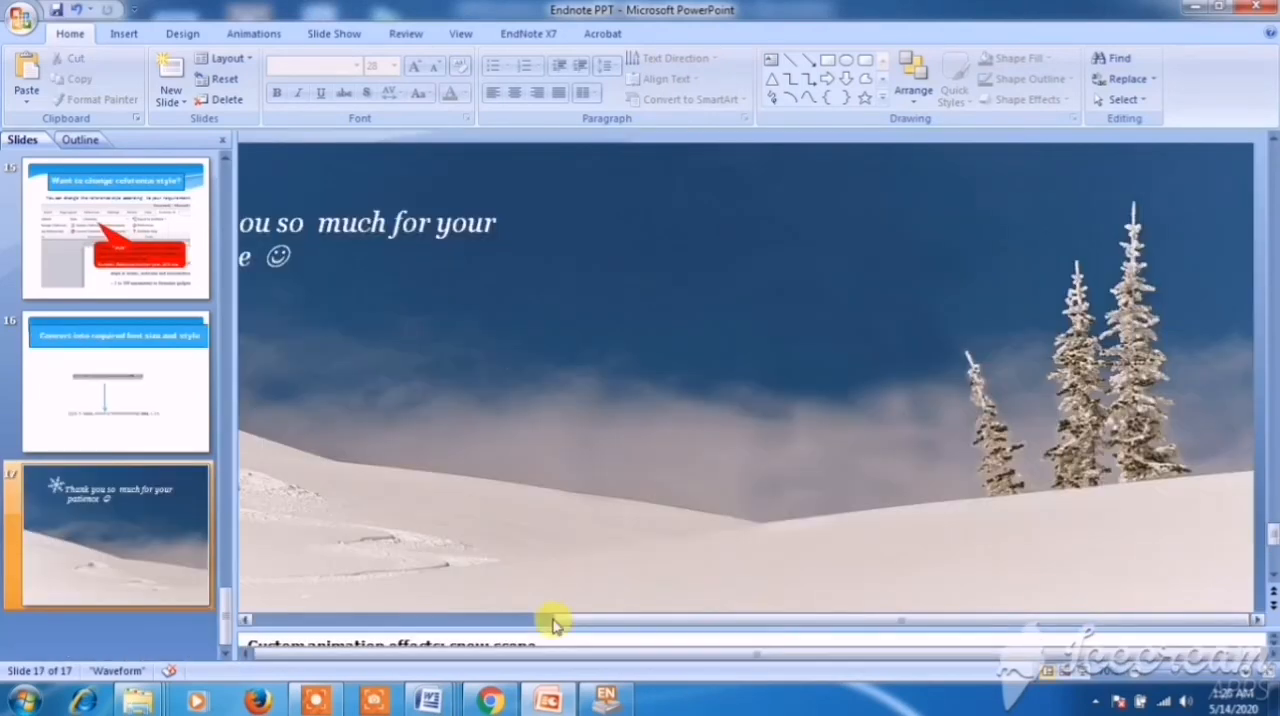
left_click(530, 622)
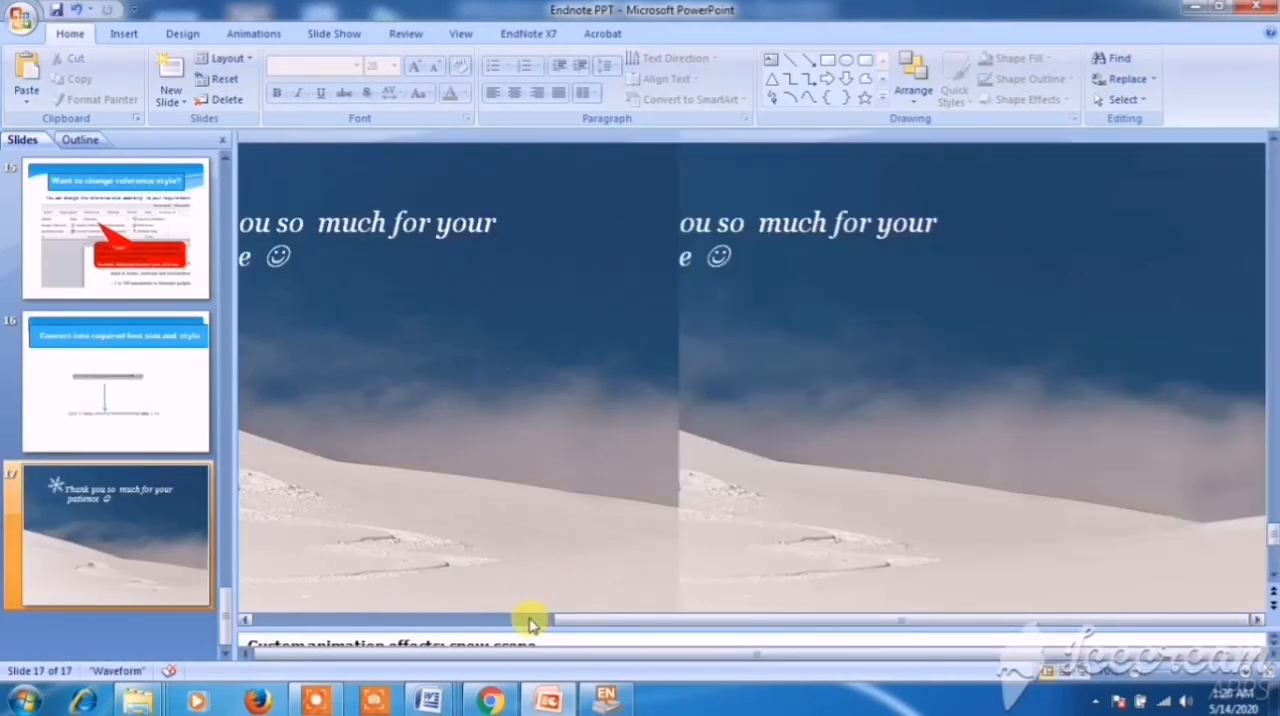